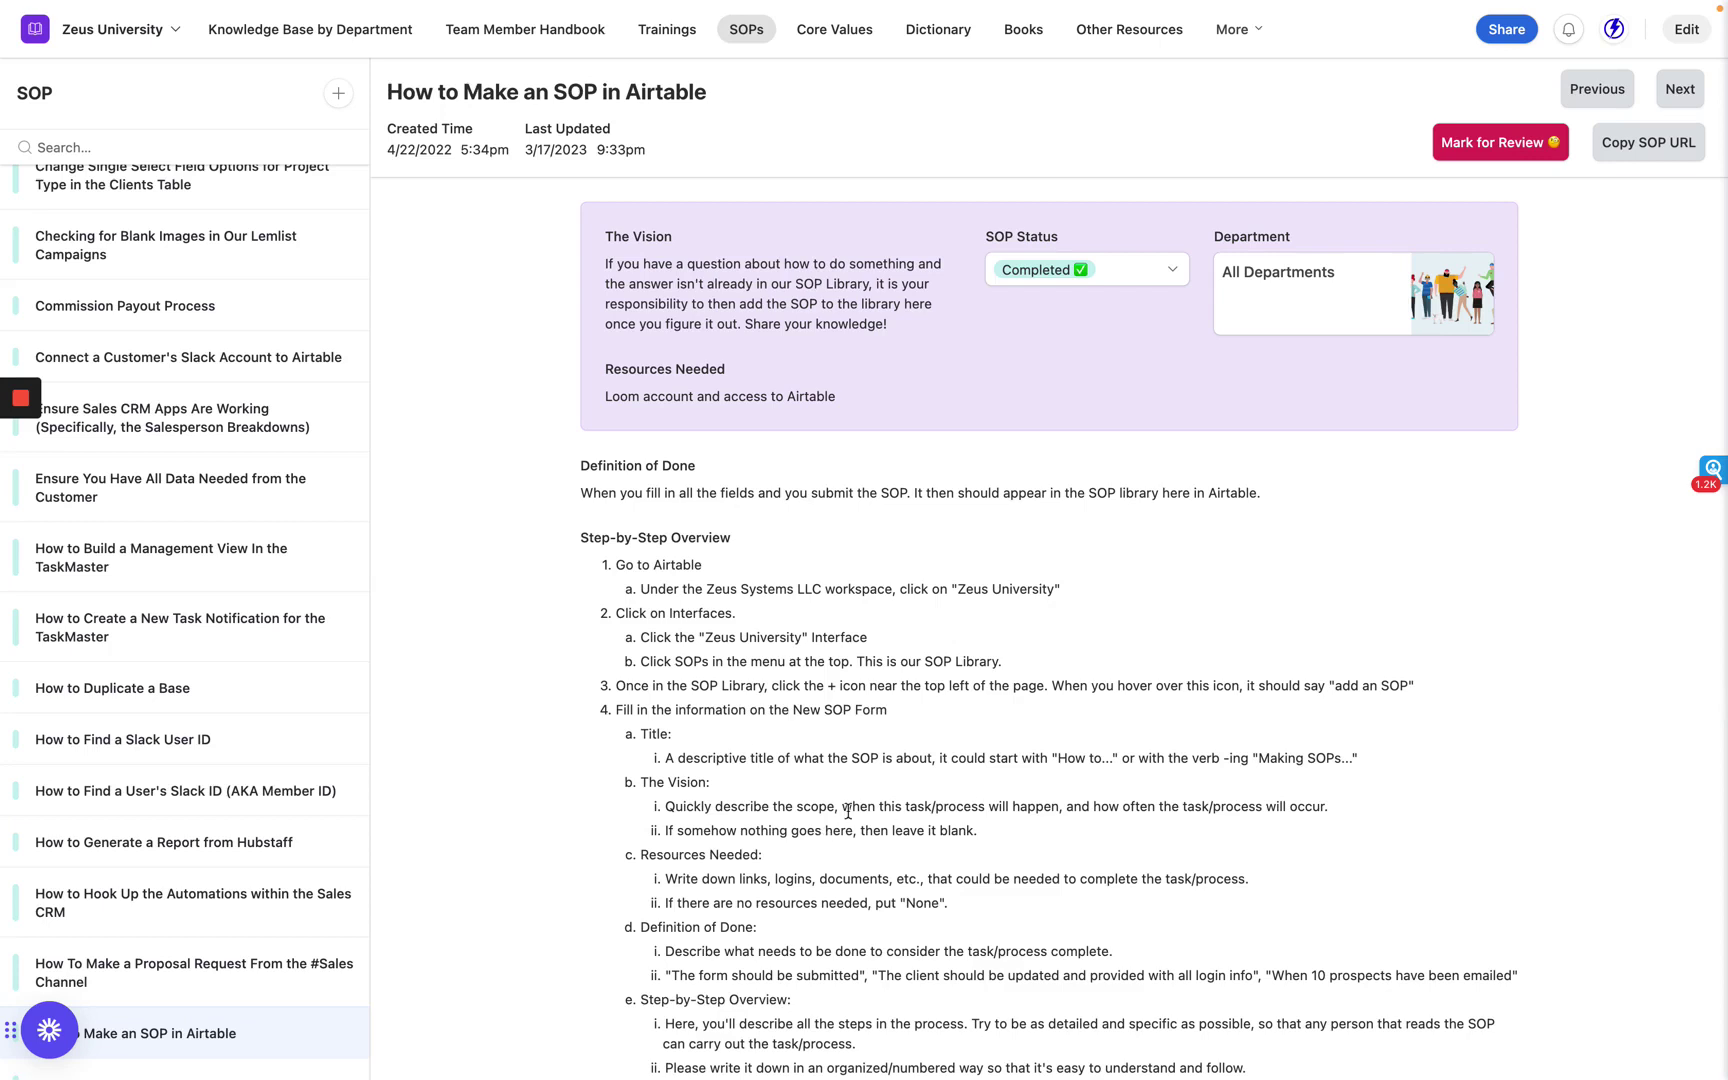
pyautogui.tripleClick(930, 756)
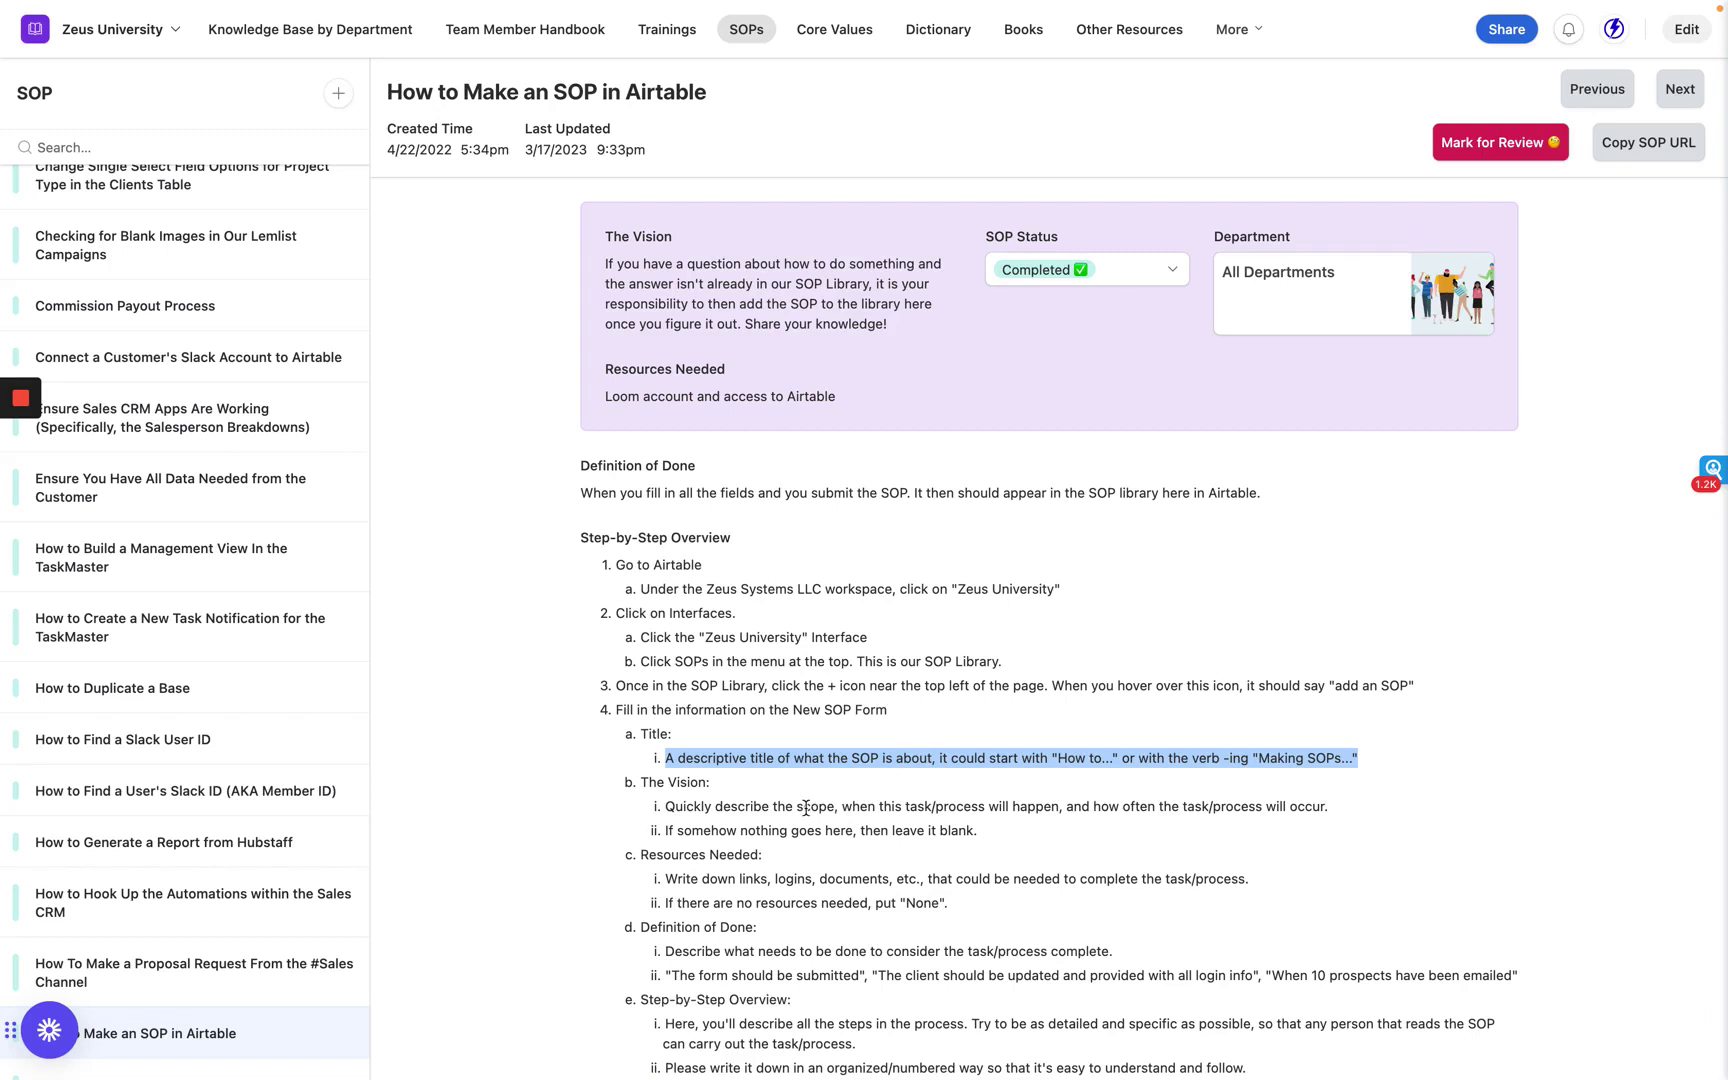
pyautogui.tripleClick(806, 808)
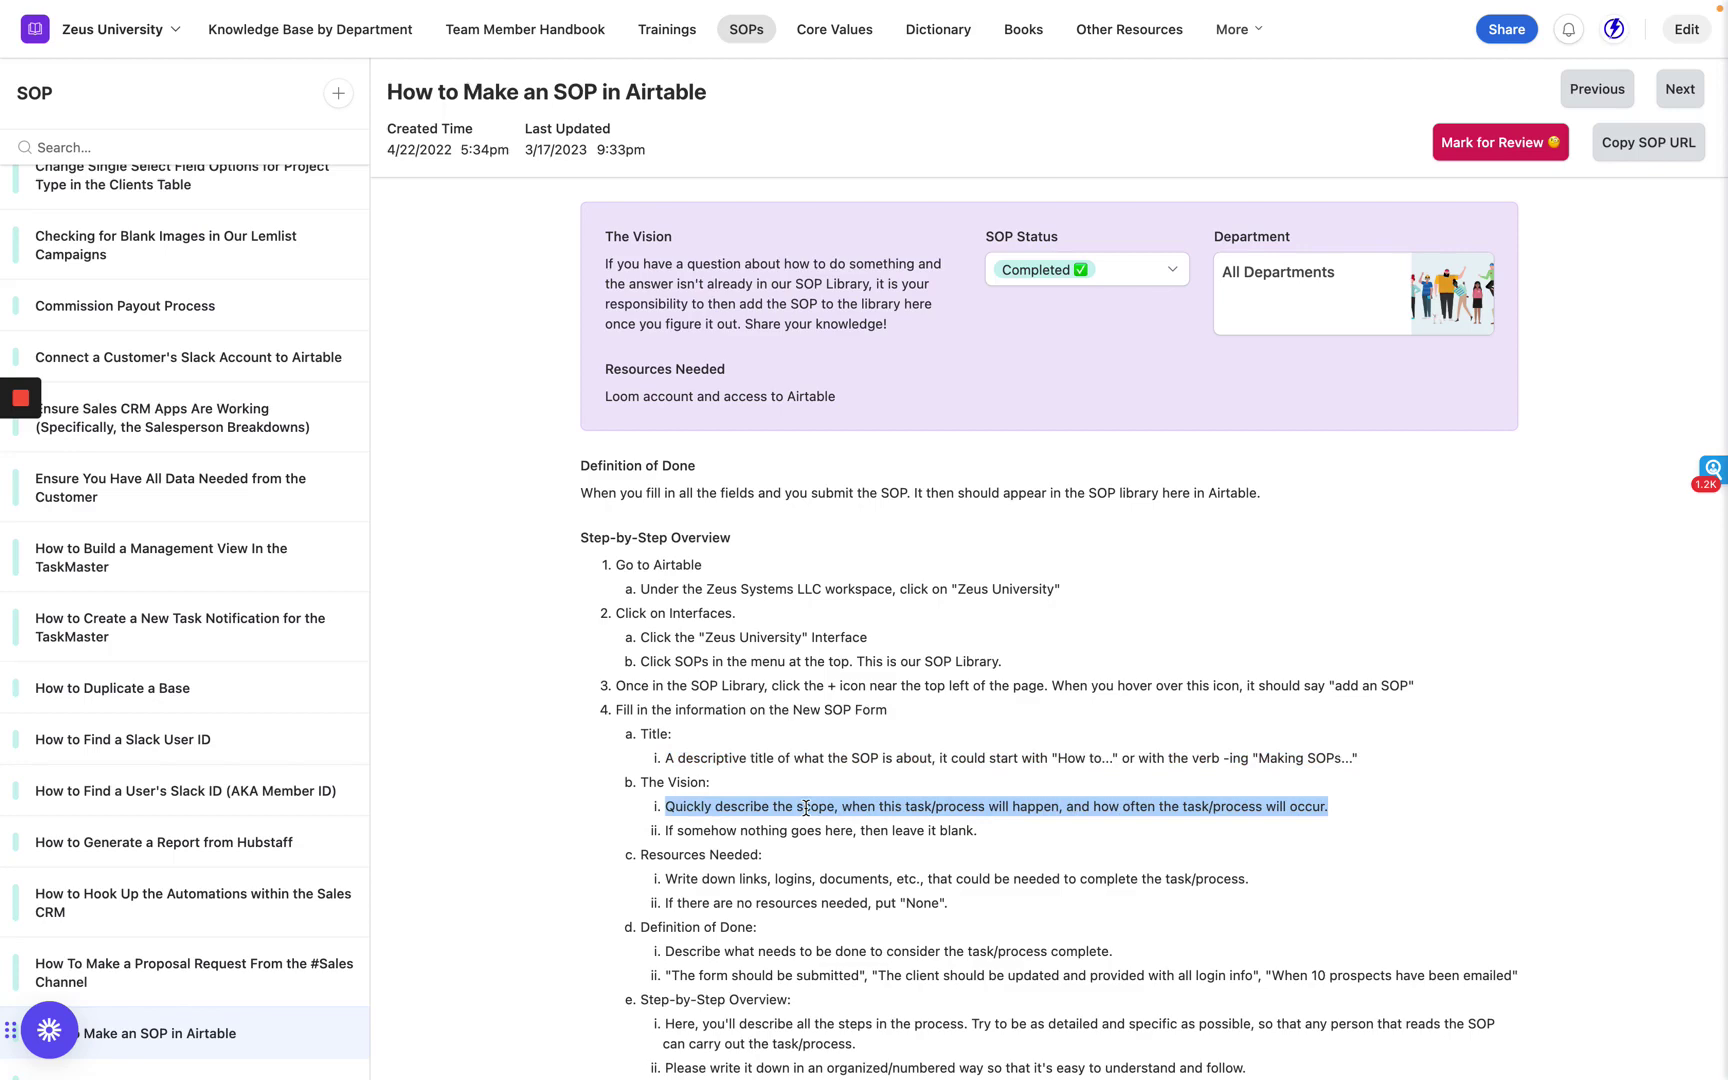
pyautogui.scroll(-1, 806, 808)
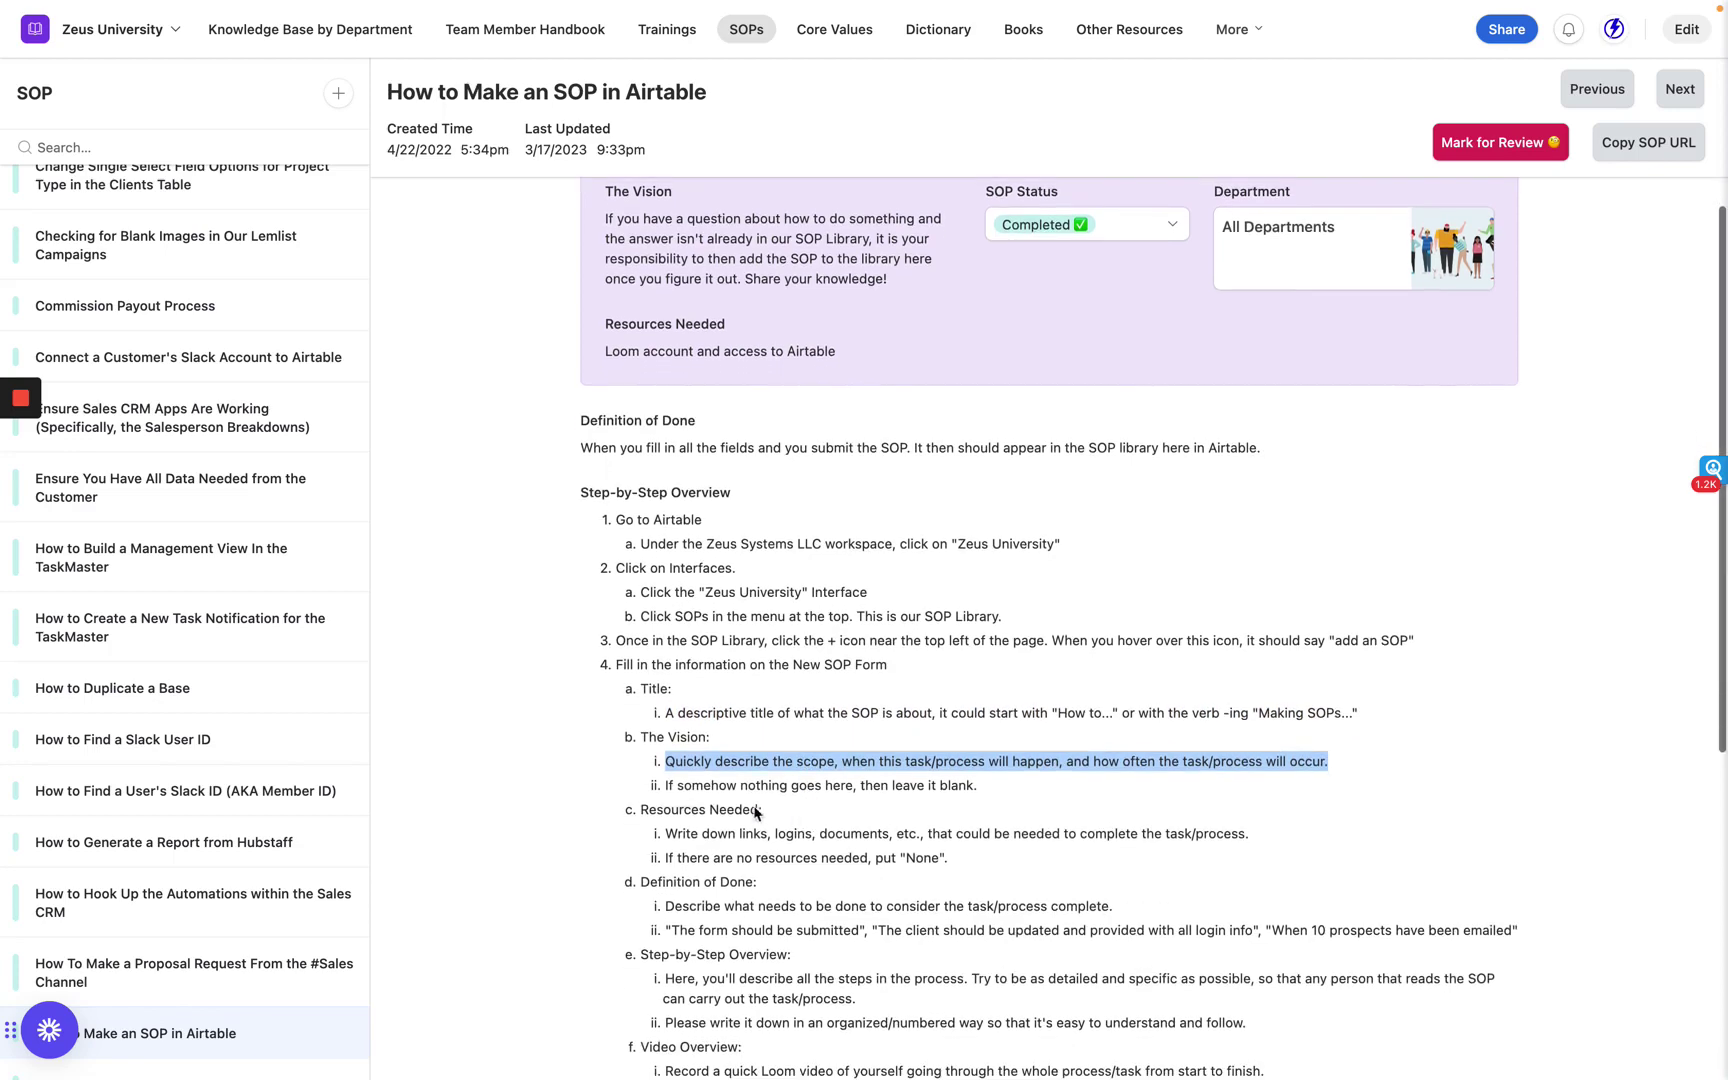
pyautogui.tripleClick(713, 808)
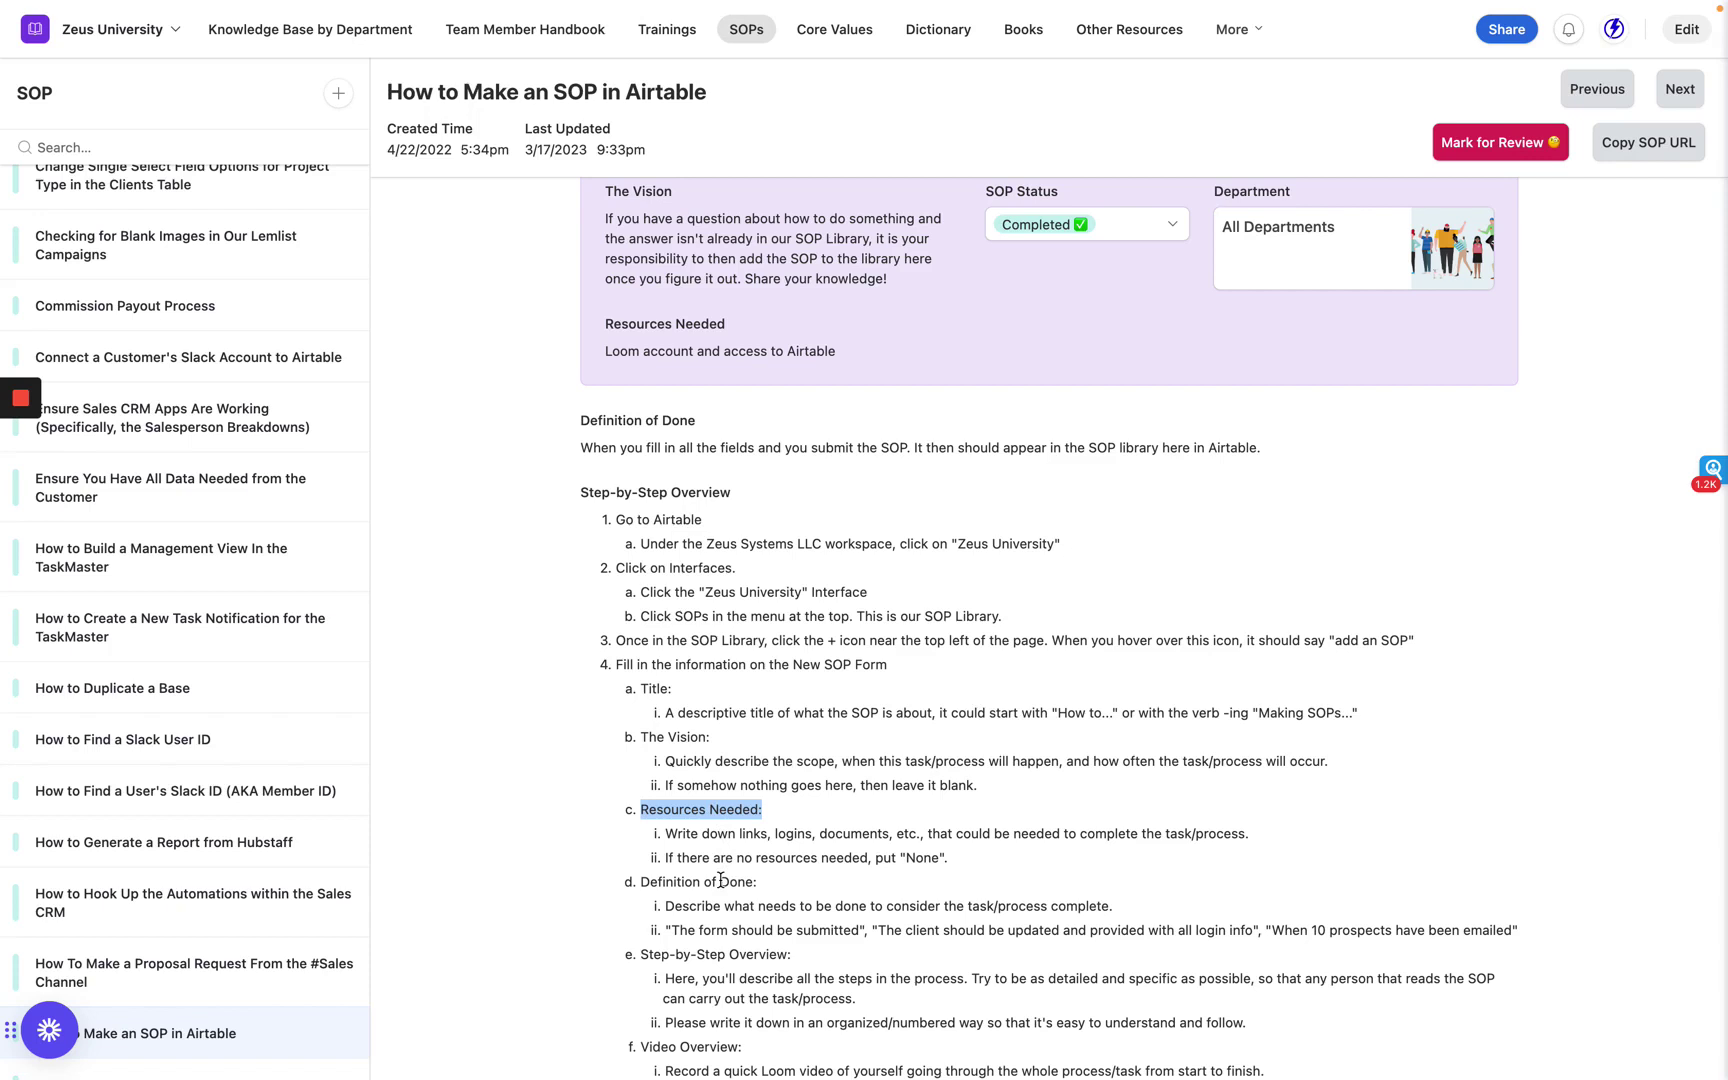
pyautogui.tripleClick(721, 880)
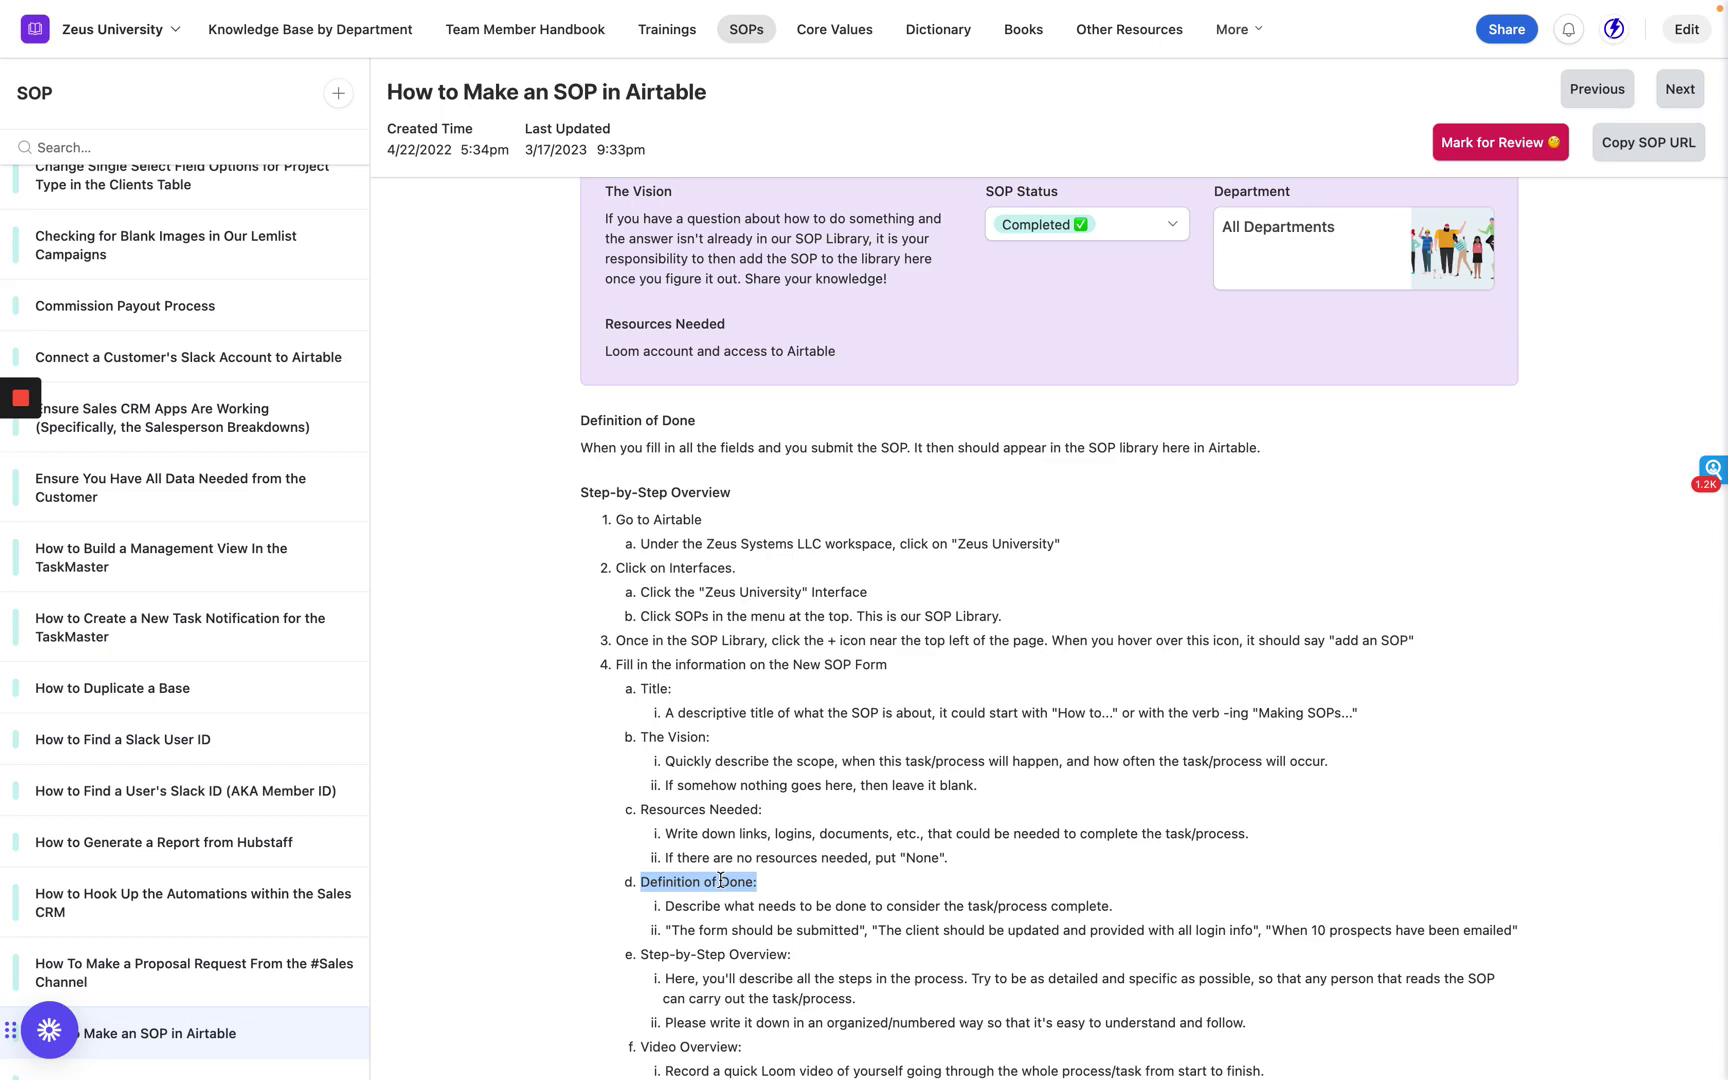
pyautogui.scroll(-1, 721, 880)
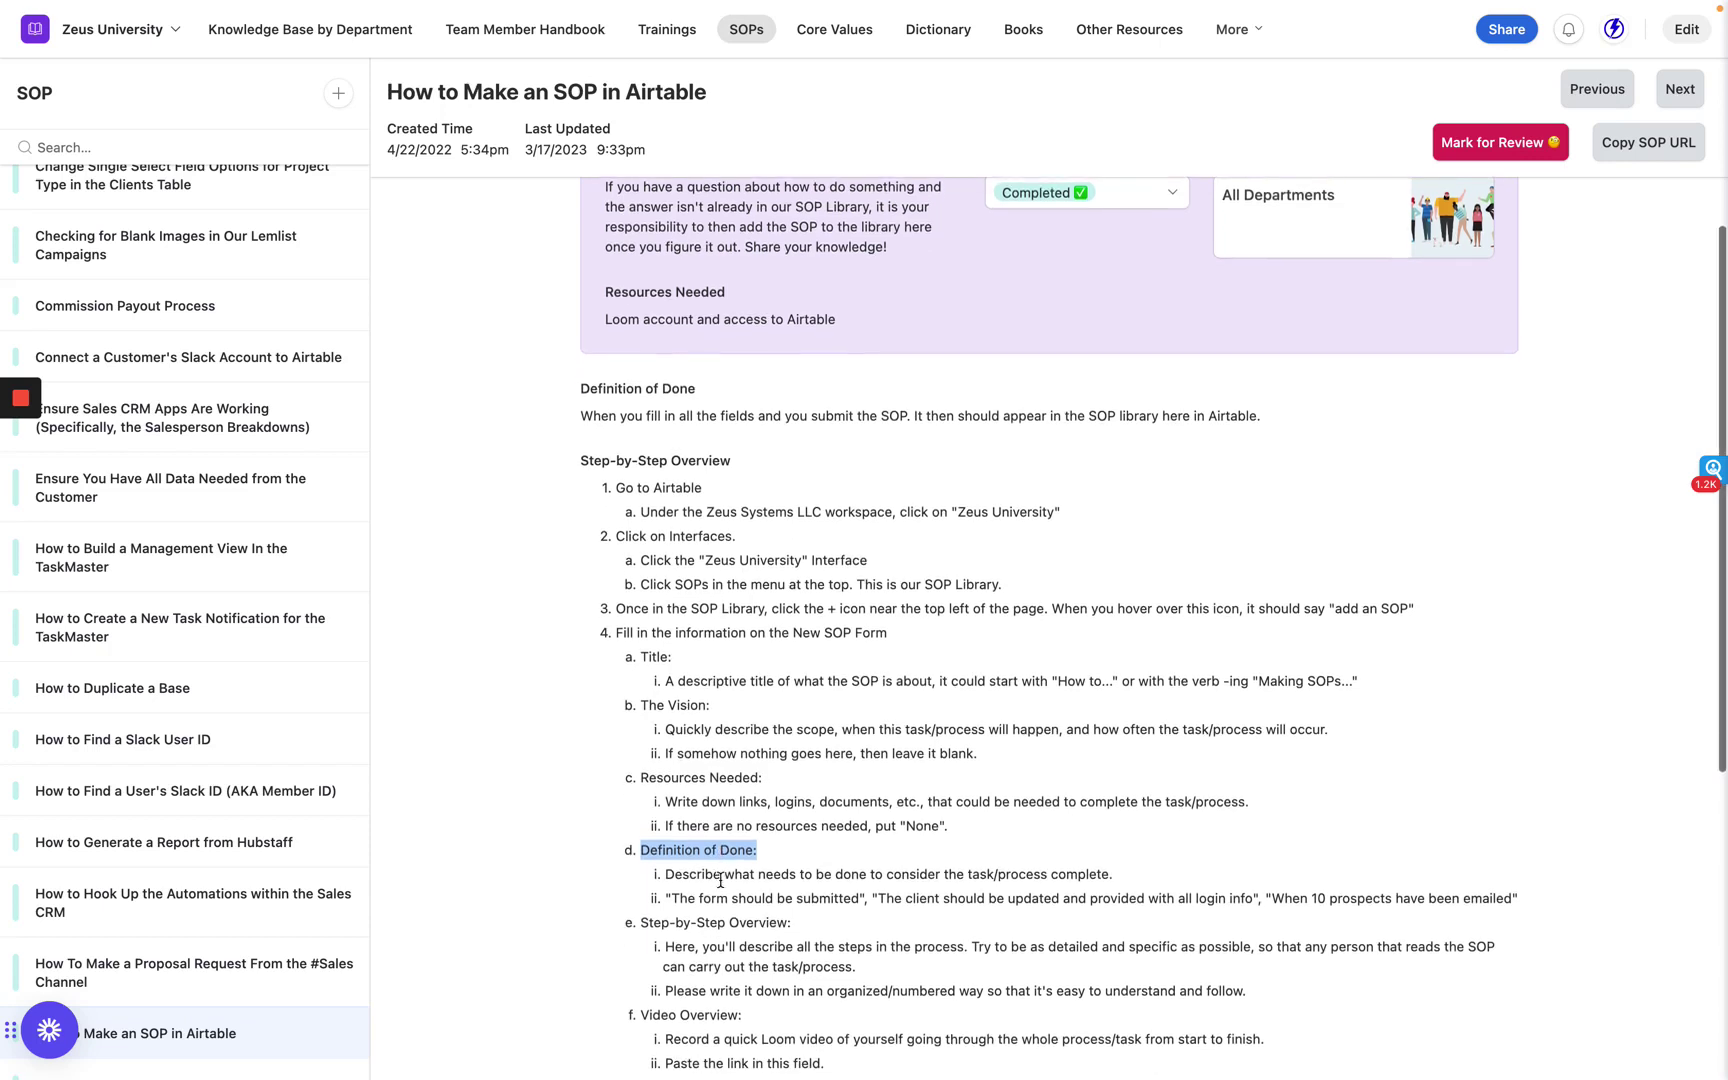
pyautogui.scroll(-1, 721, 886)
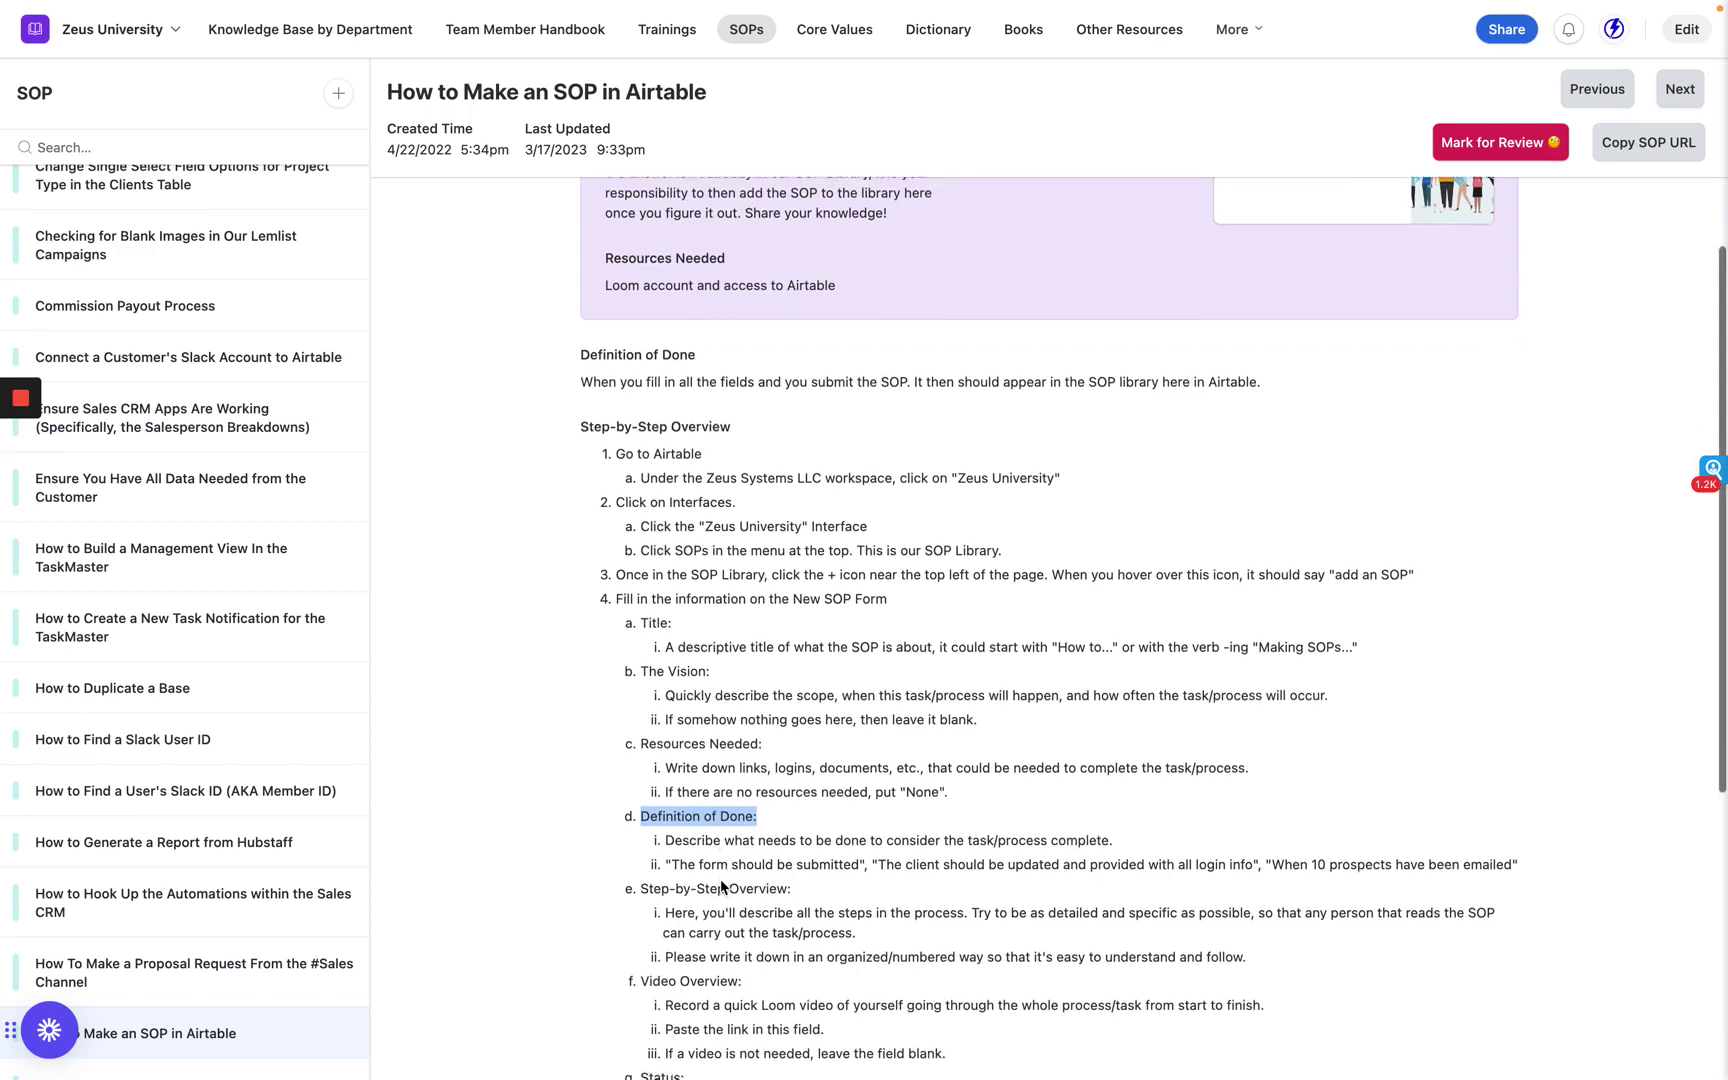
pyautogui.tripleClick(683, 868)
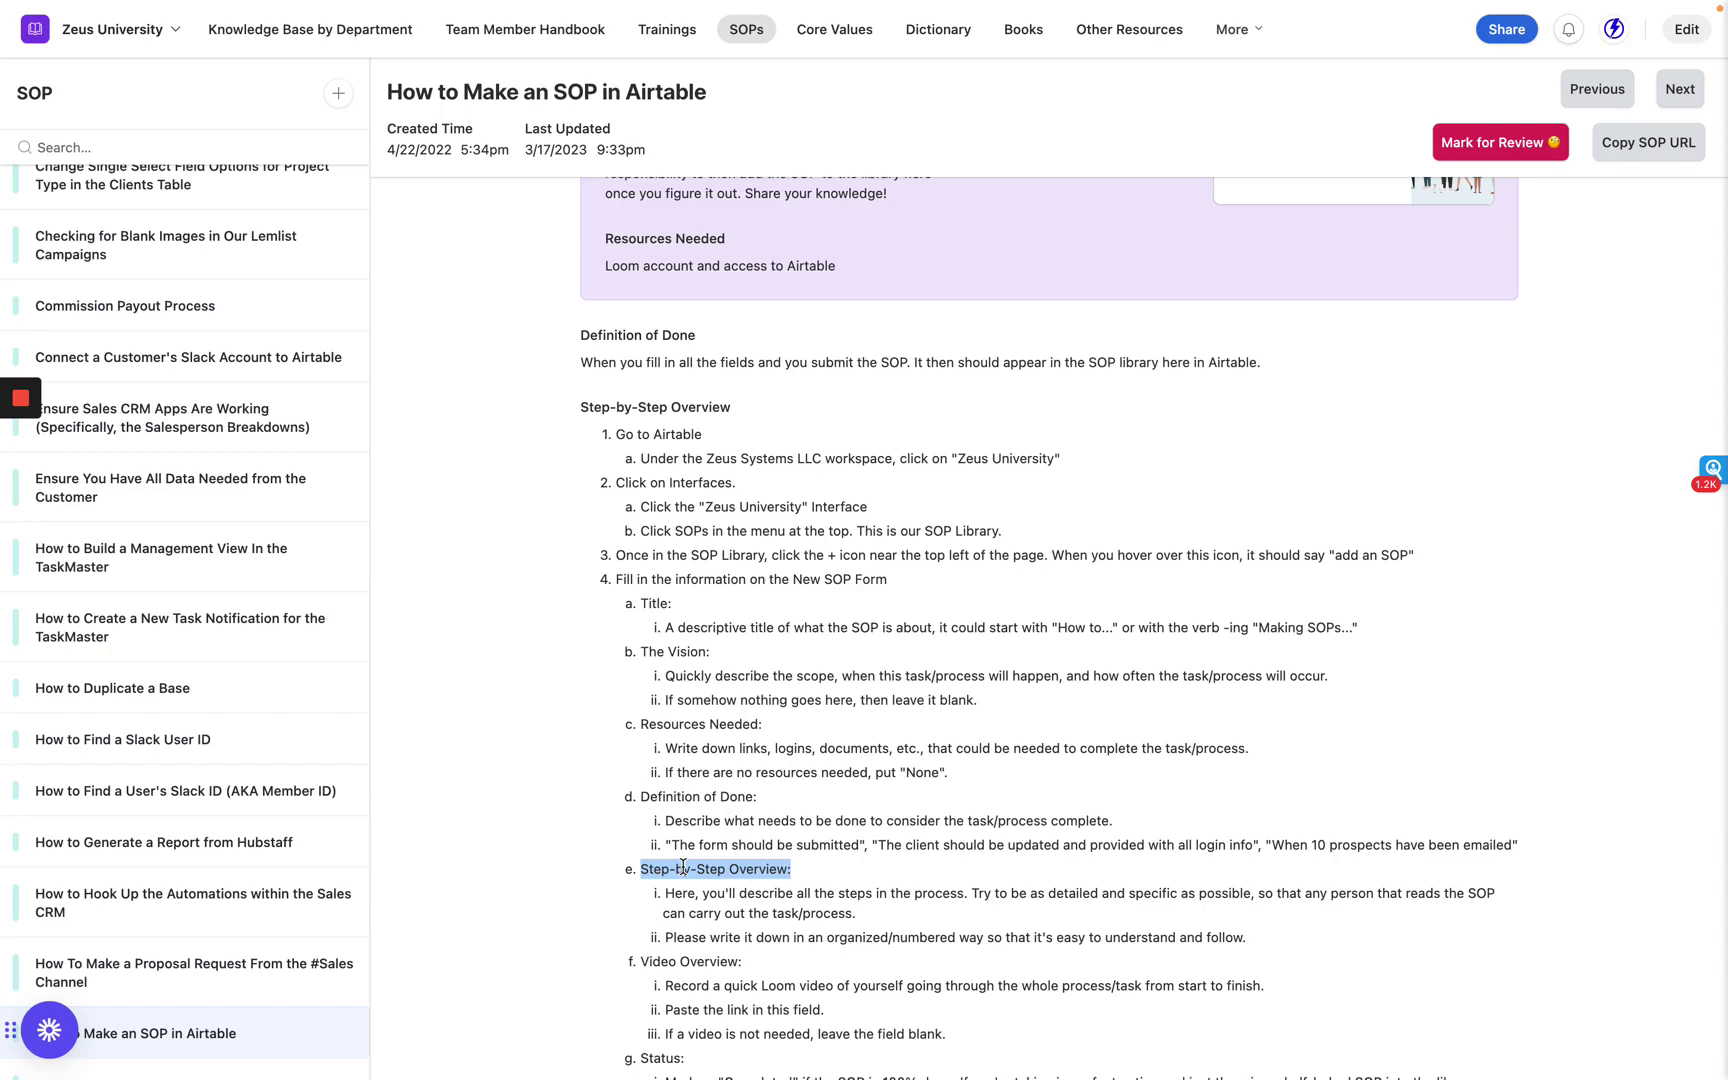
pyautogui.click(731, 910)
pyautogui.tripleClick(733, 910)
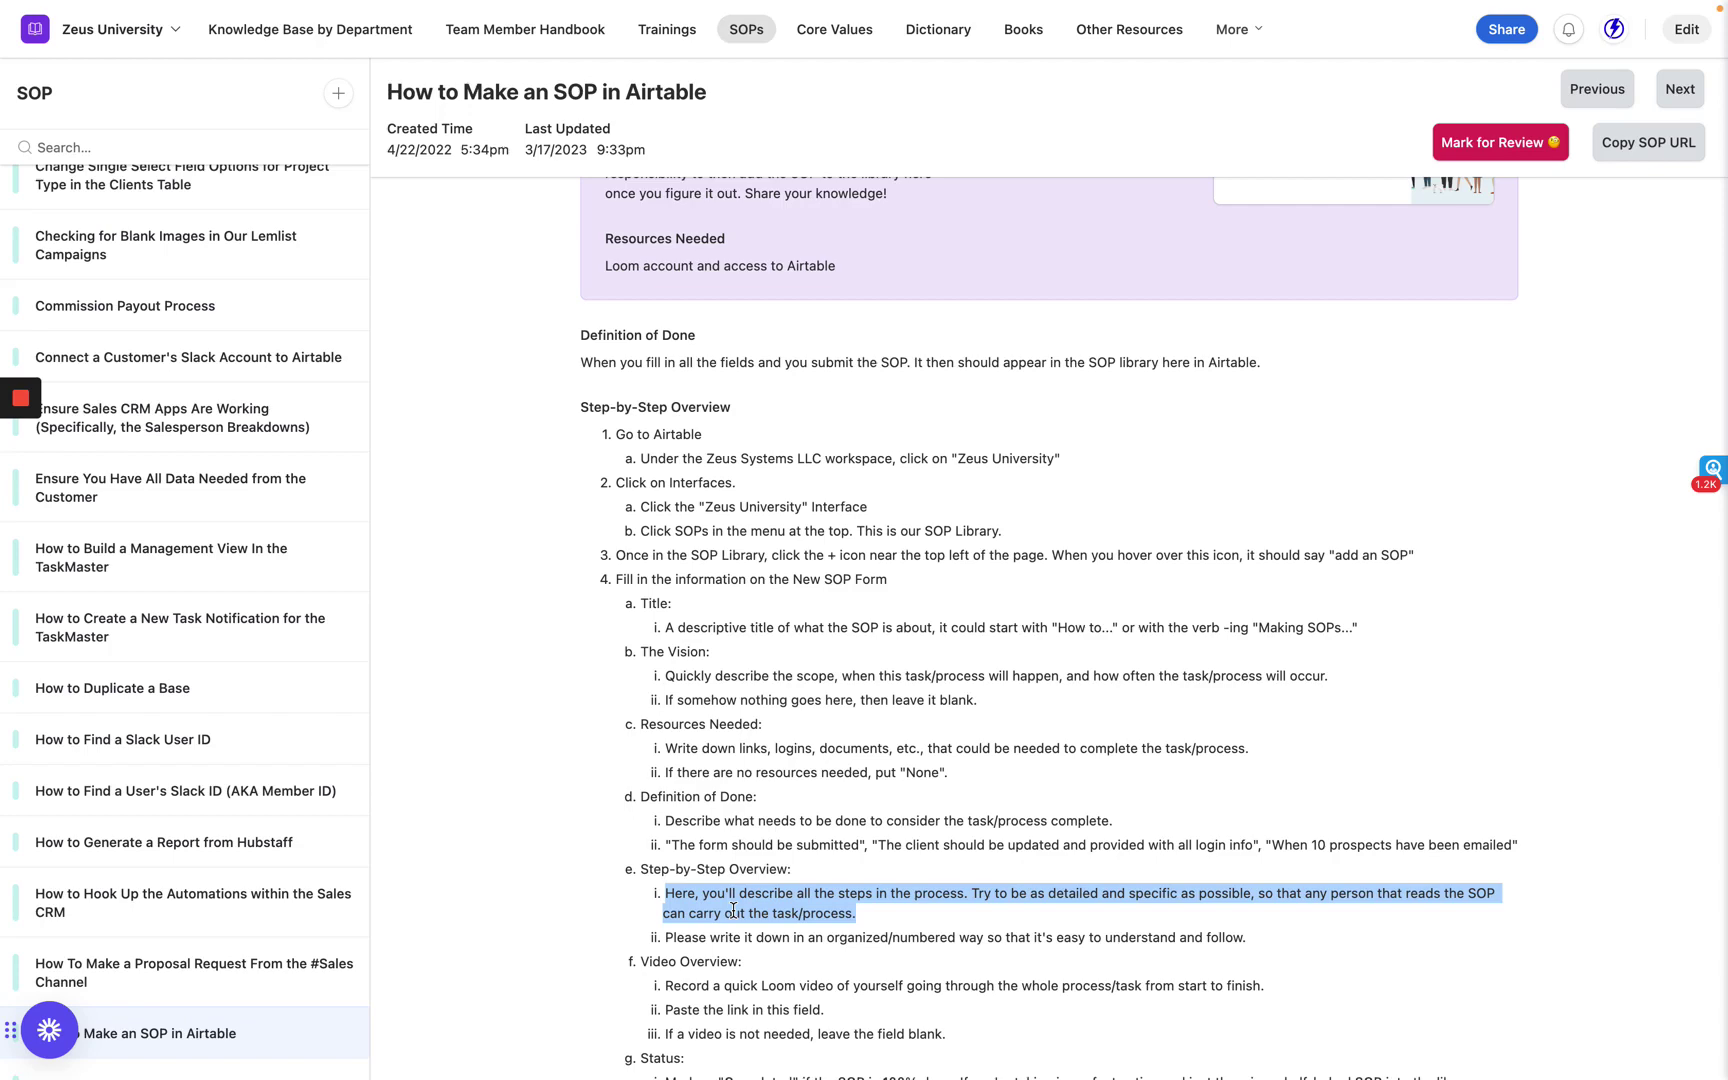
pyautogui.scroll(-2, 733, 910)
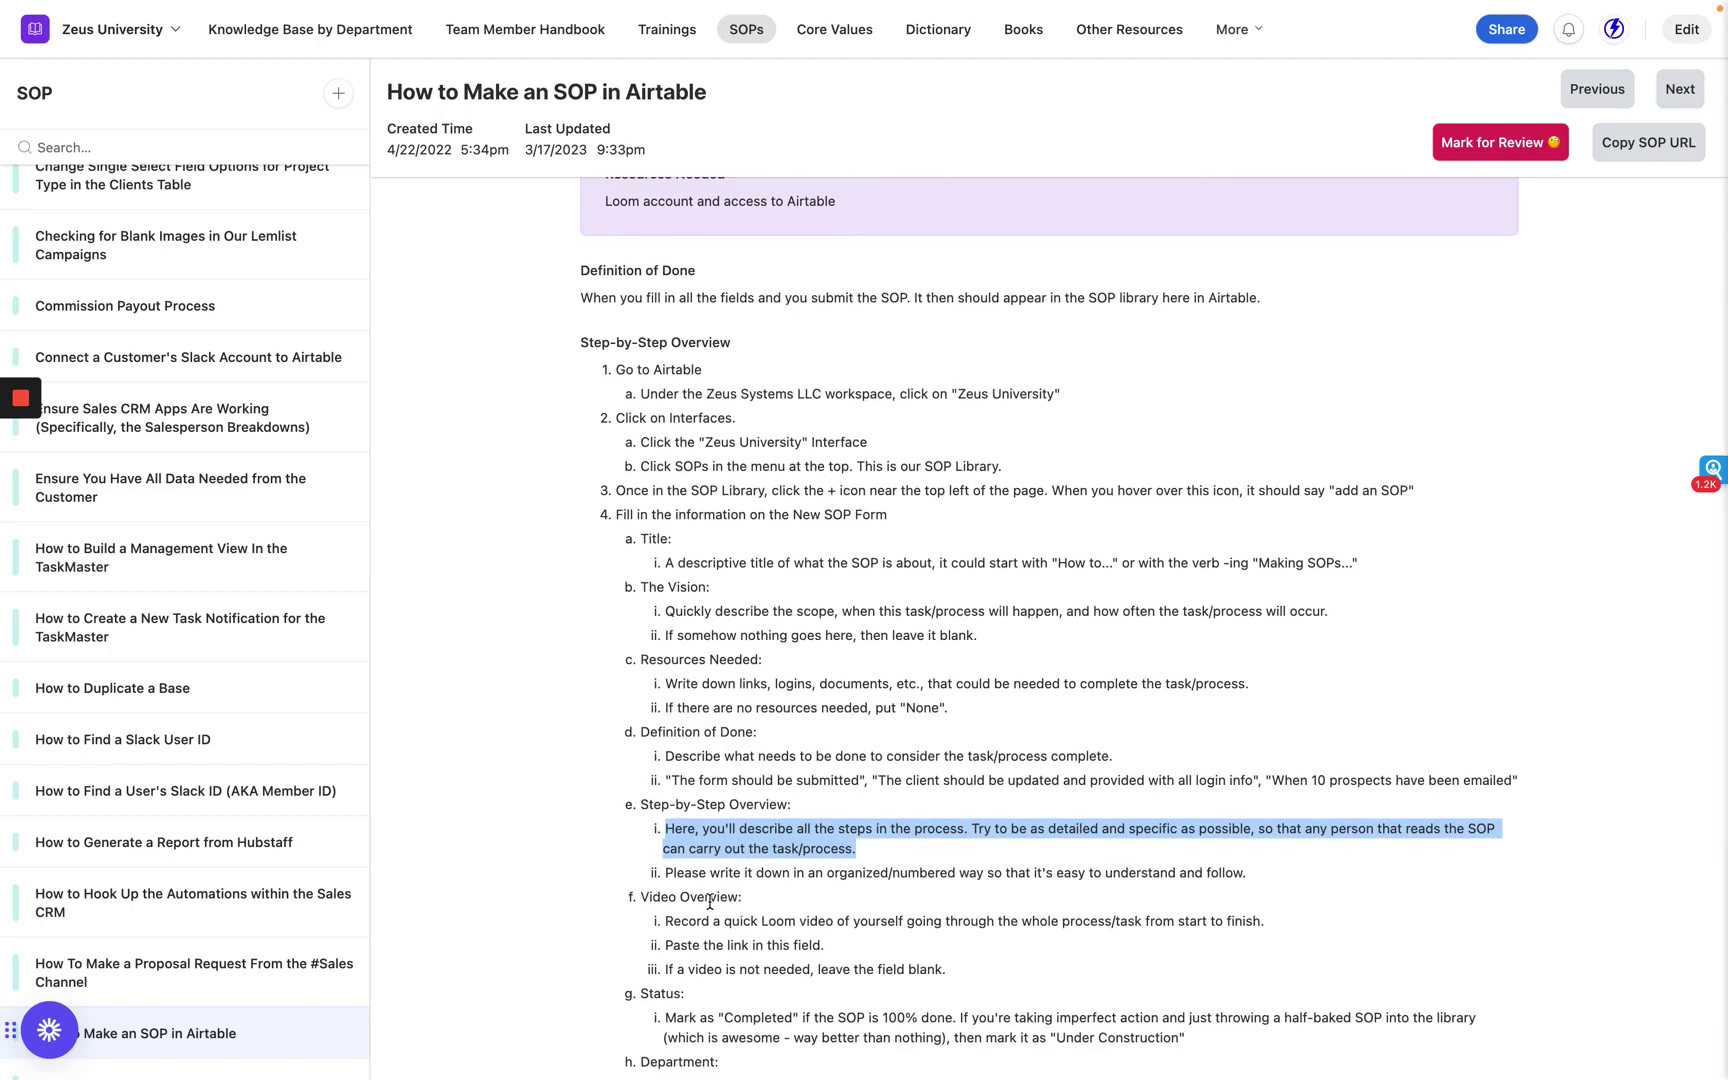
pyautogui.scroll(-1, 709, 900)
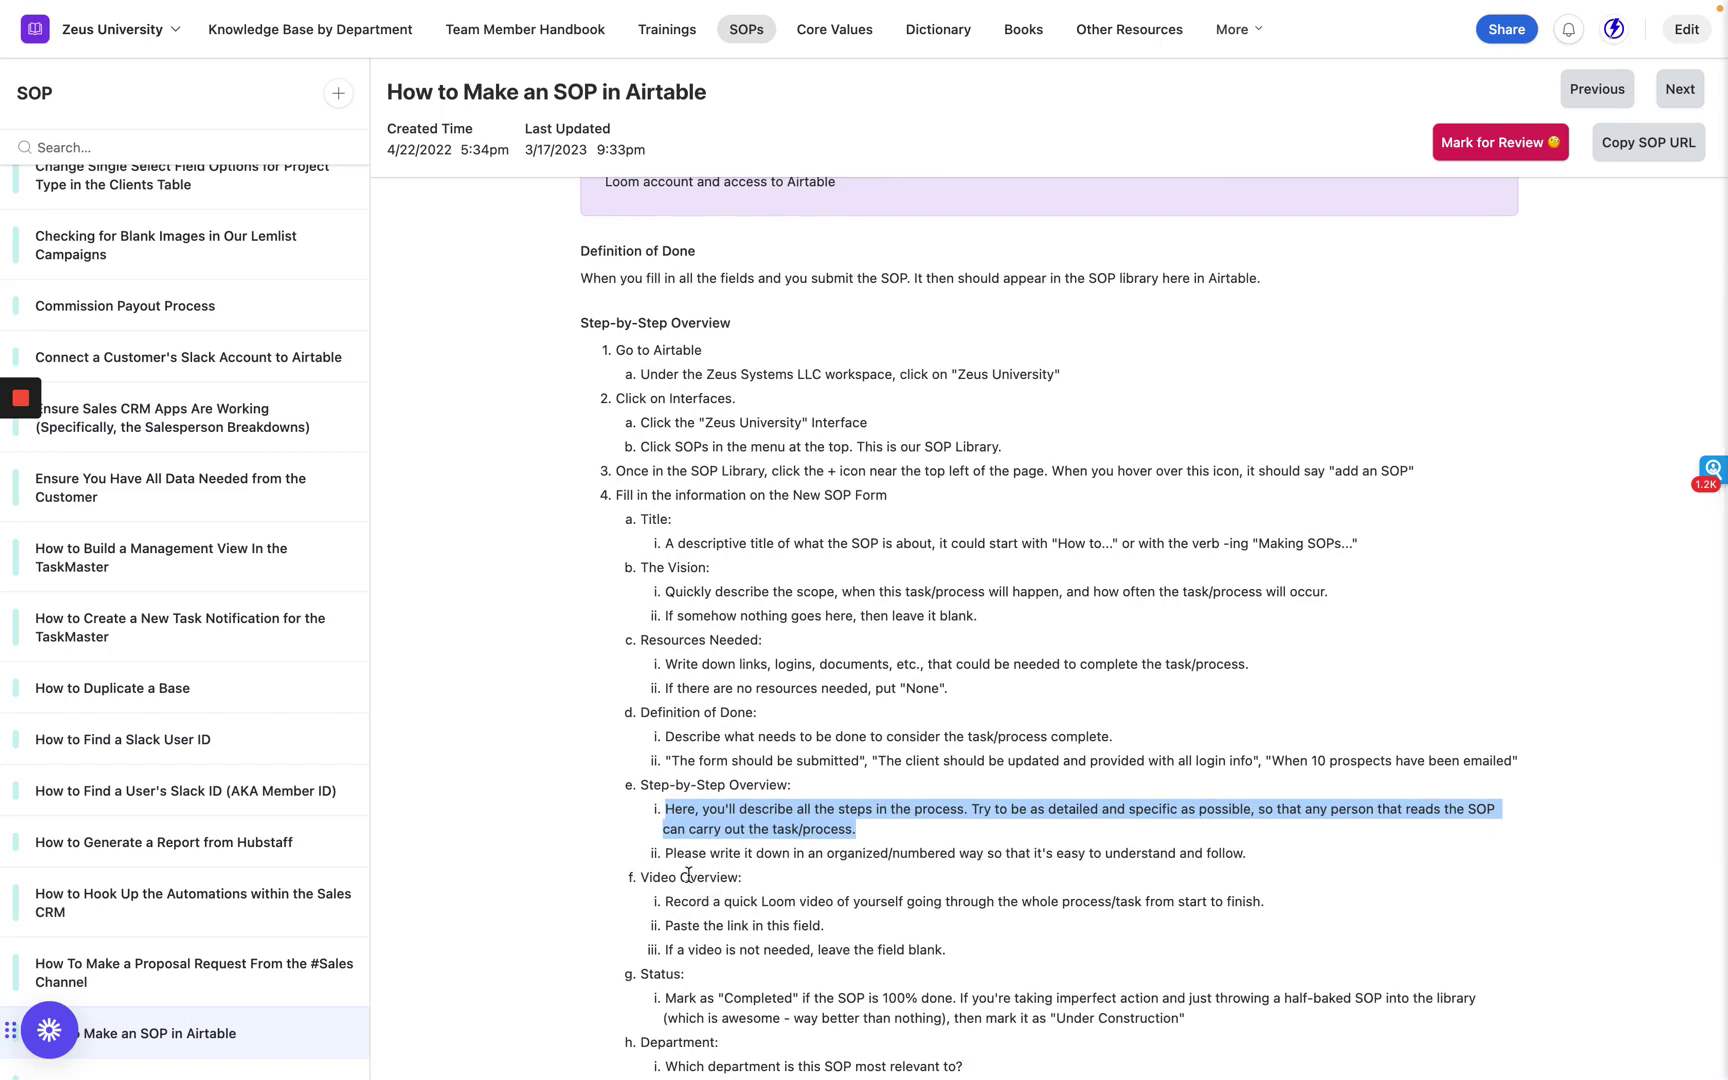
pyautogui.click(688, 876)
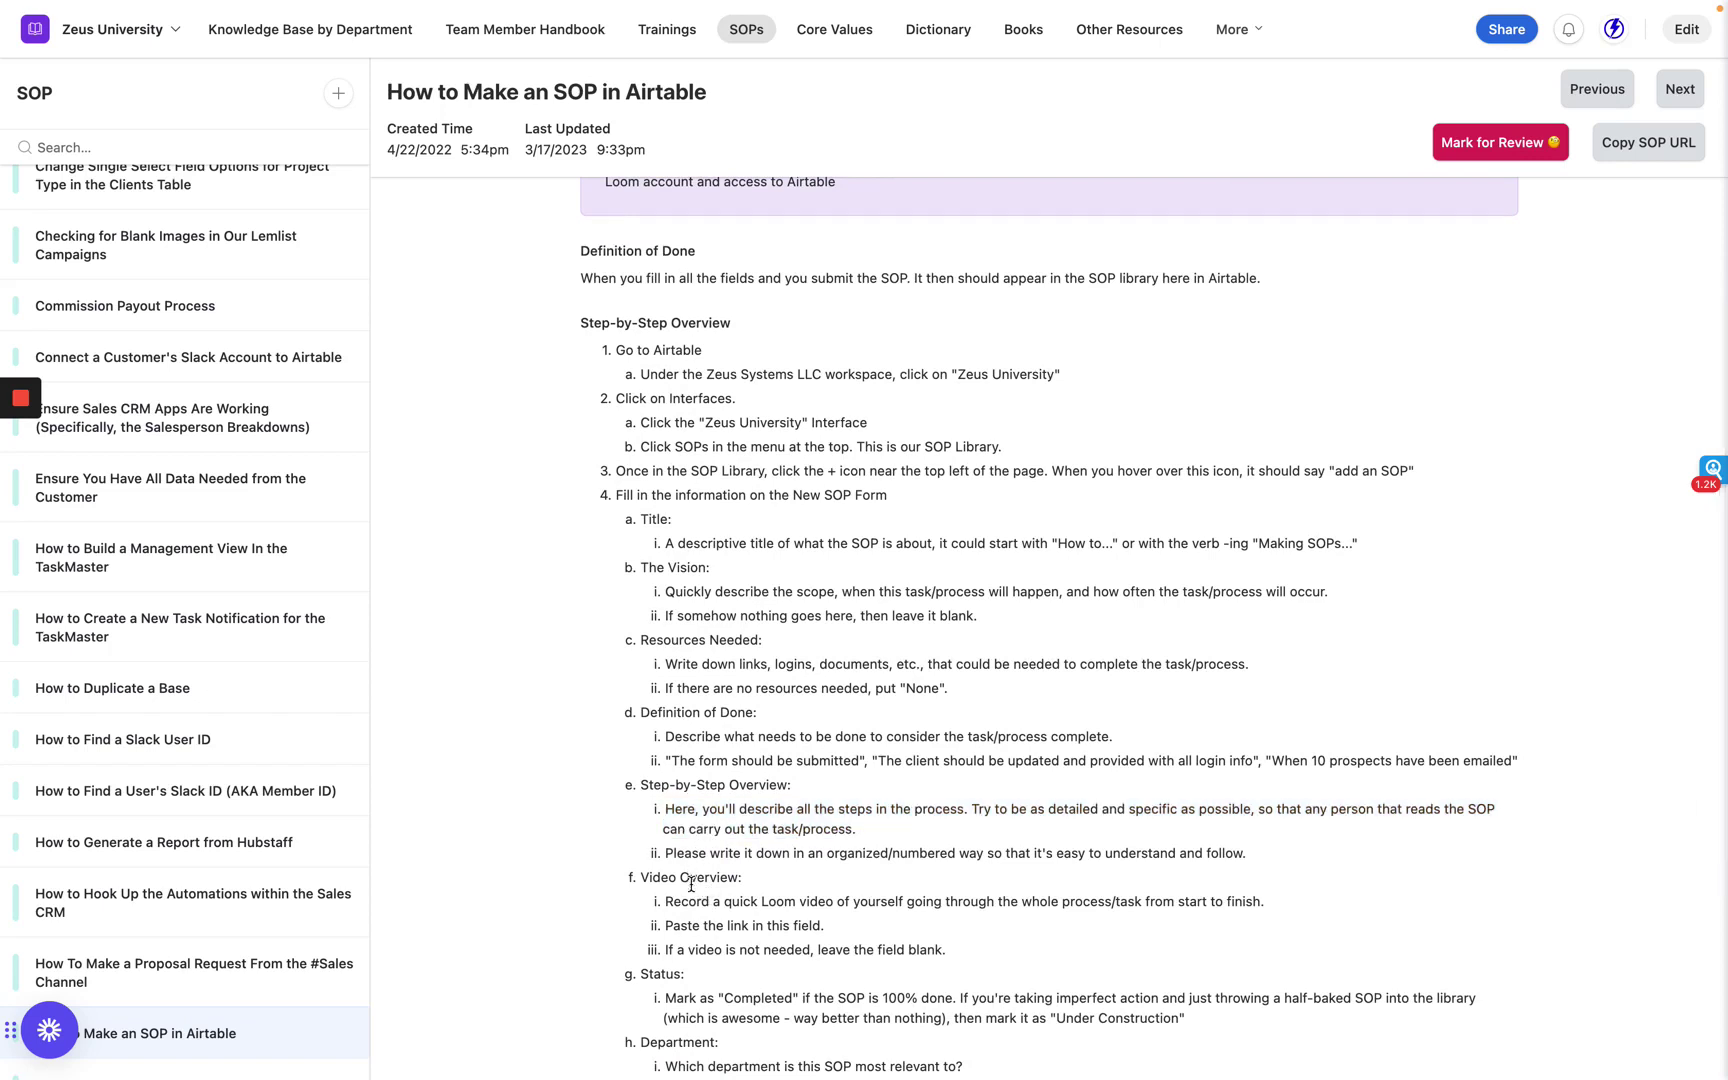
pyautogui.tripleClick(697, 901)
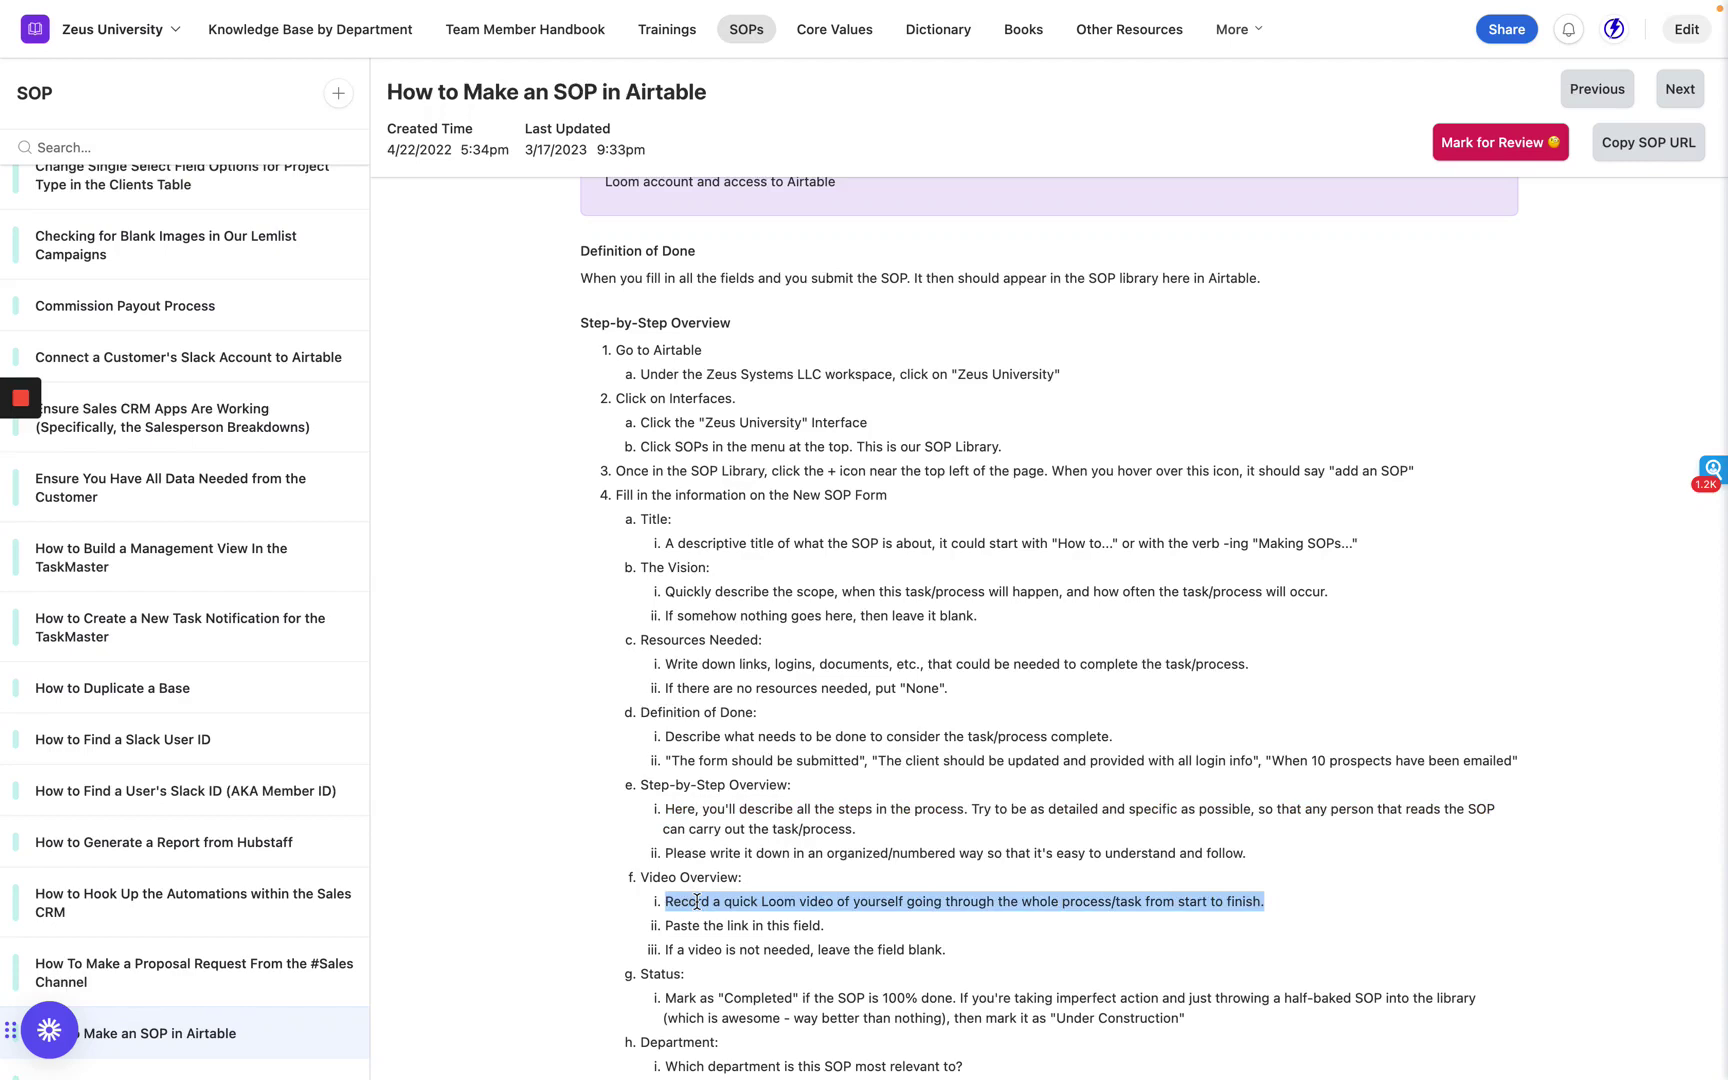
pyautogui.scroll(-2, 697, 901)
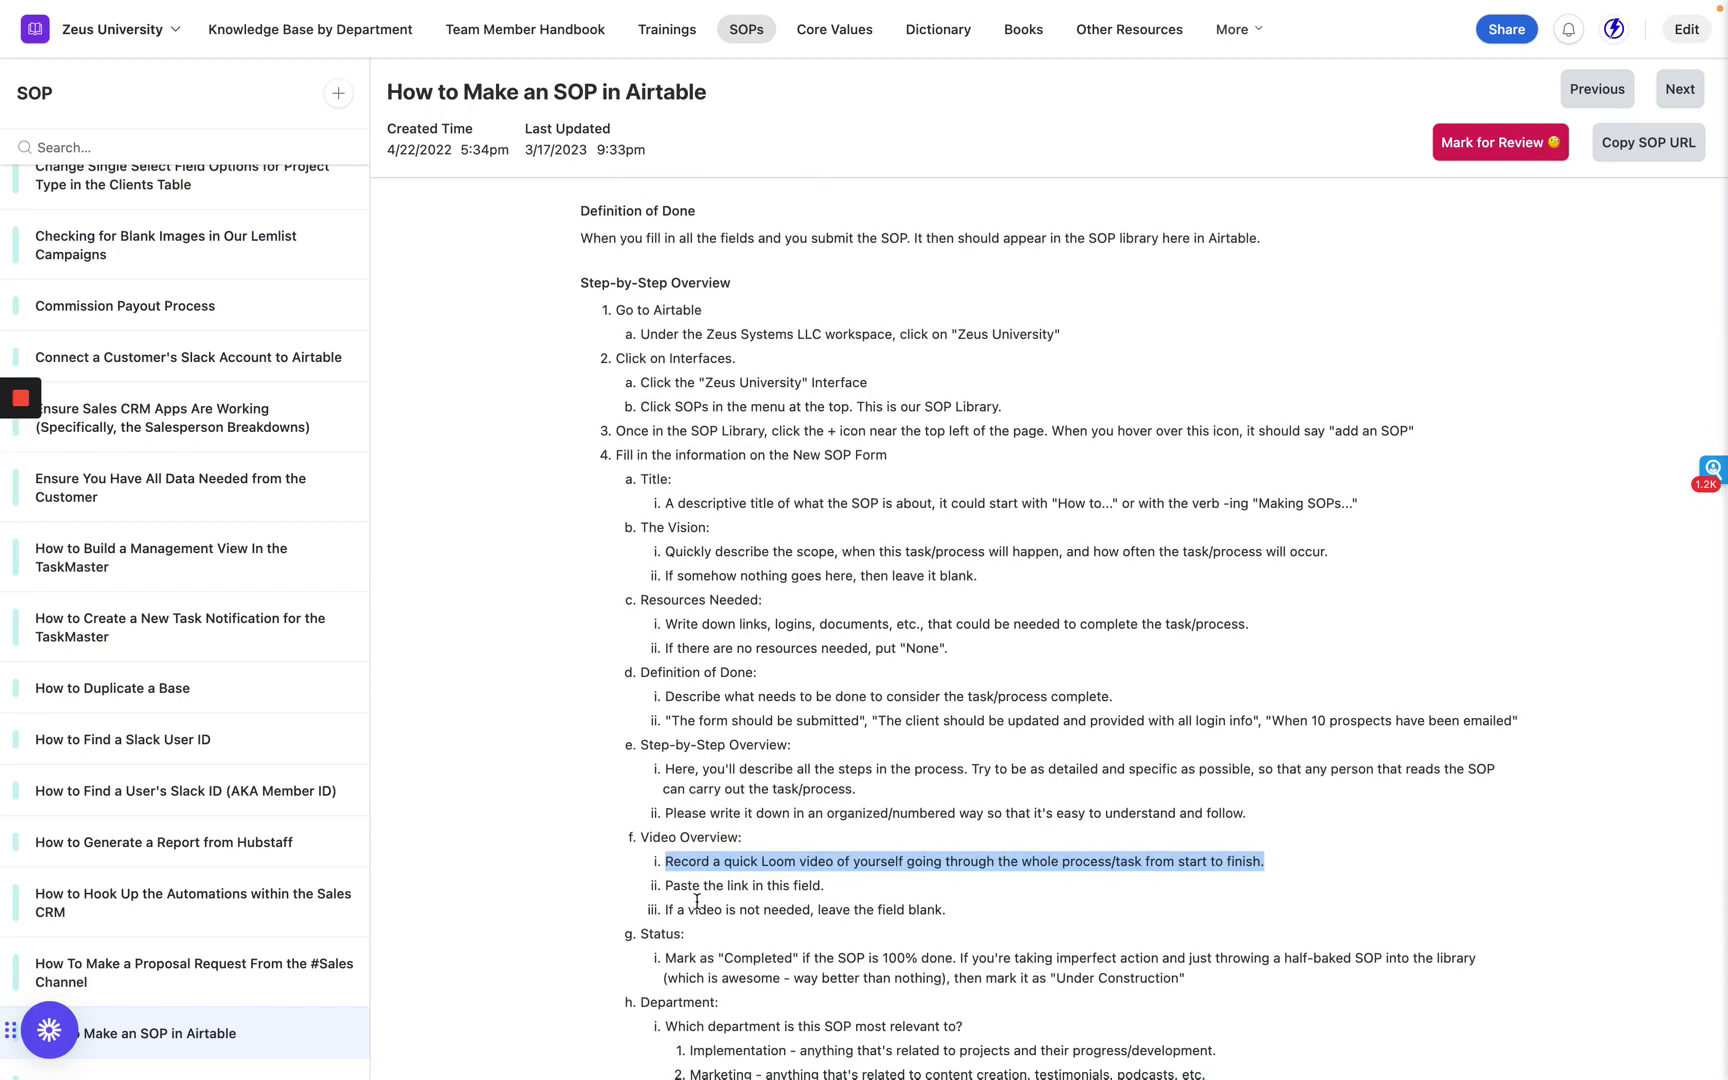
pyautogui.scroll(-5, 697, 901)
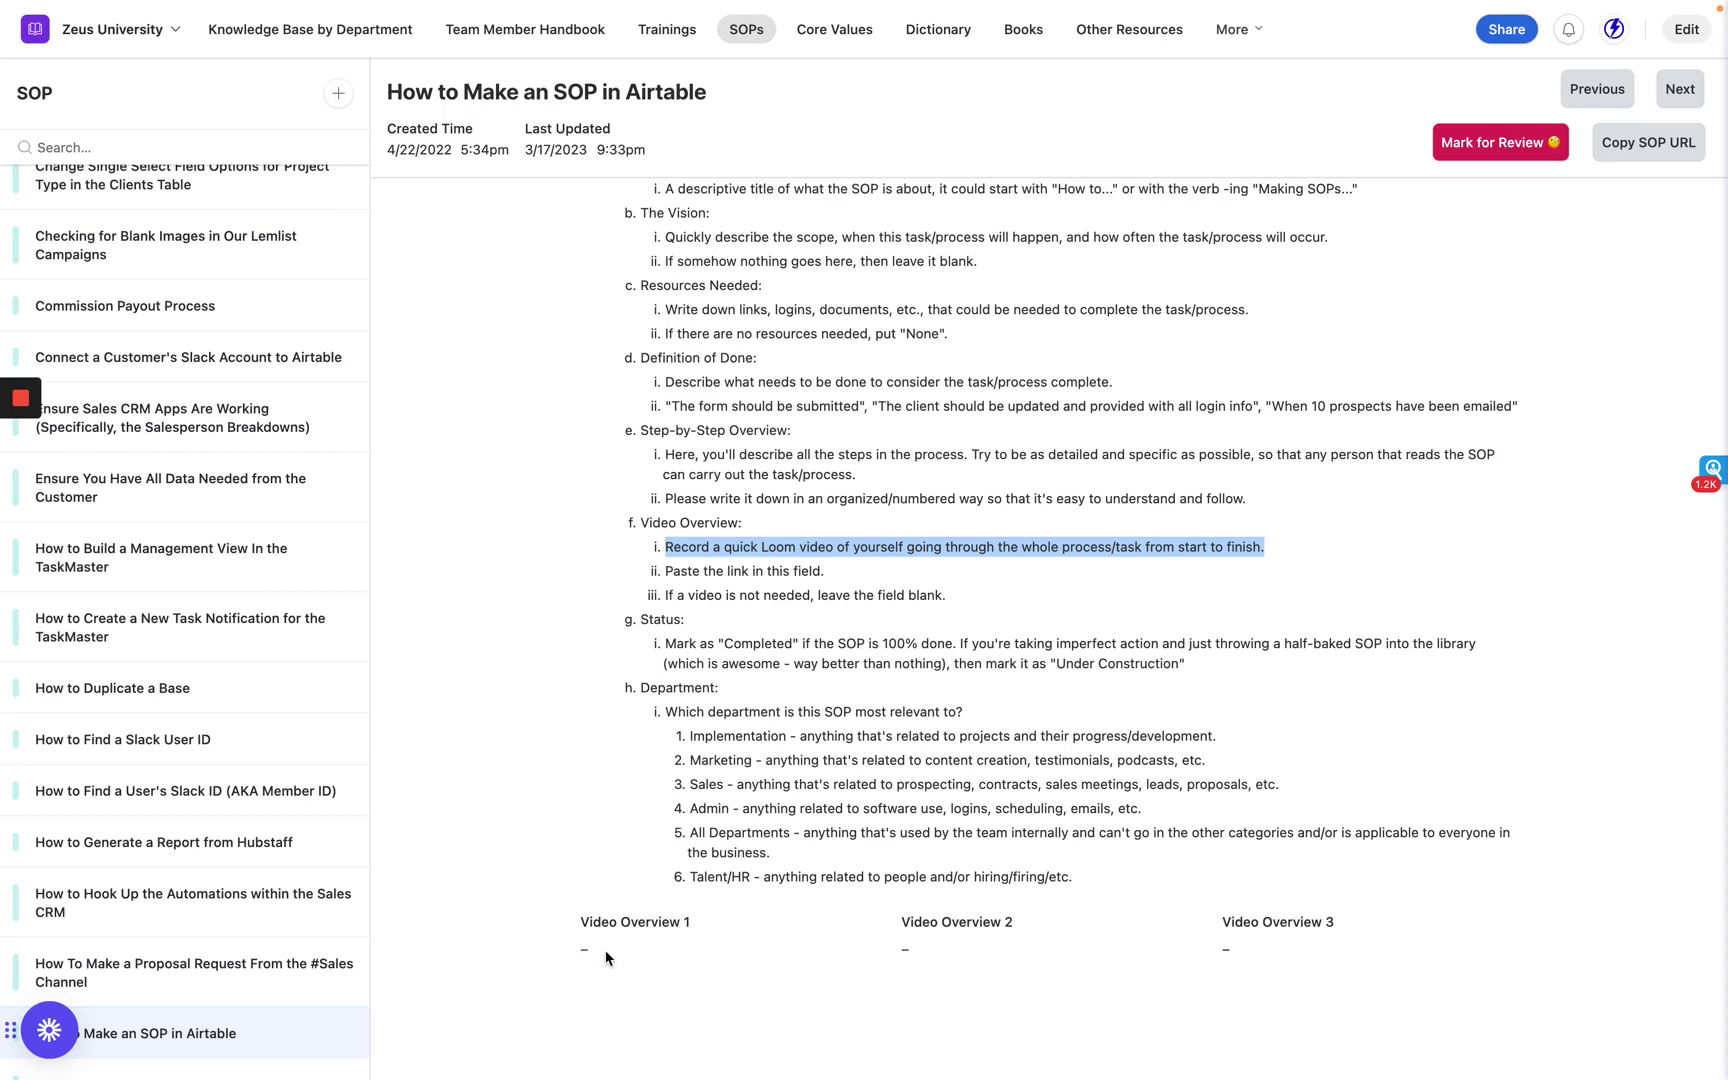
pyautogui.scroll(2, 606, 958)
pyautogui.doubleClick(650, 726)
pyautogui.hotkey('shift', 'Right')
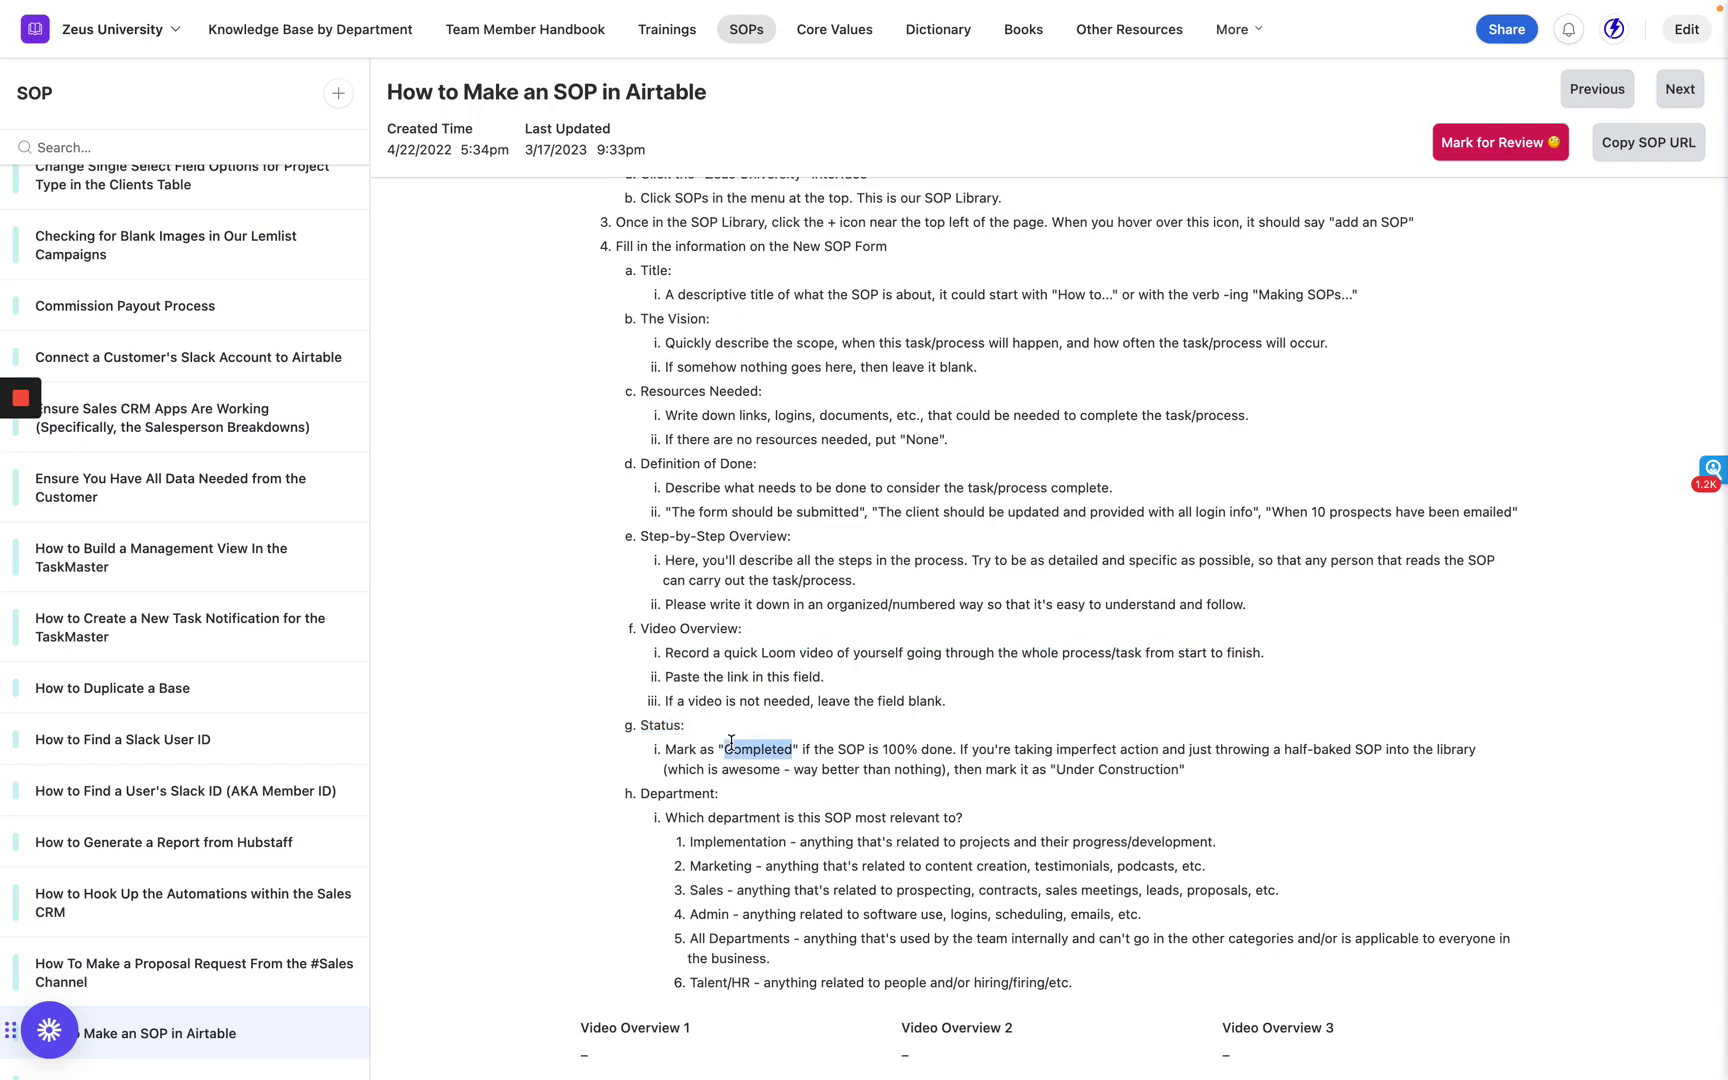
pyautogui.tripleClick(731, 745)
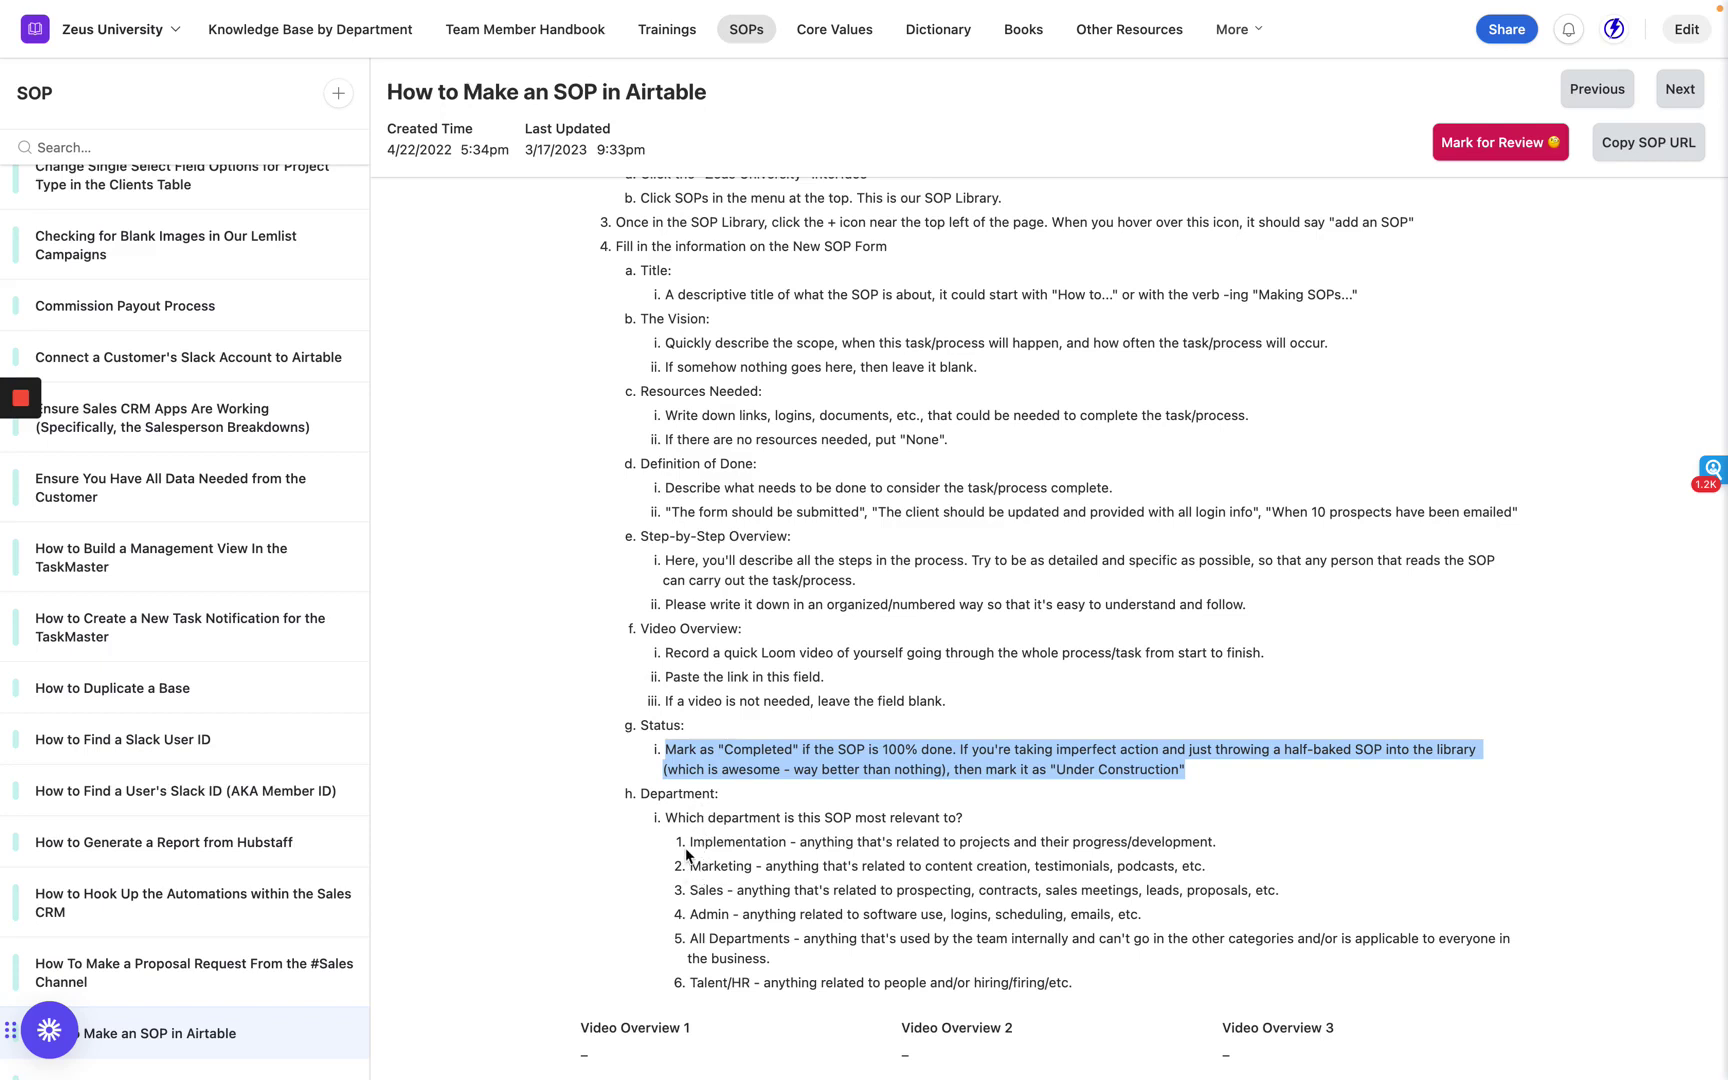
pyautogui.moveTo(690, 842); pyautogui.dragTo(1076, 985)
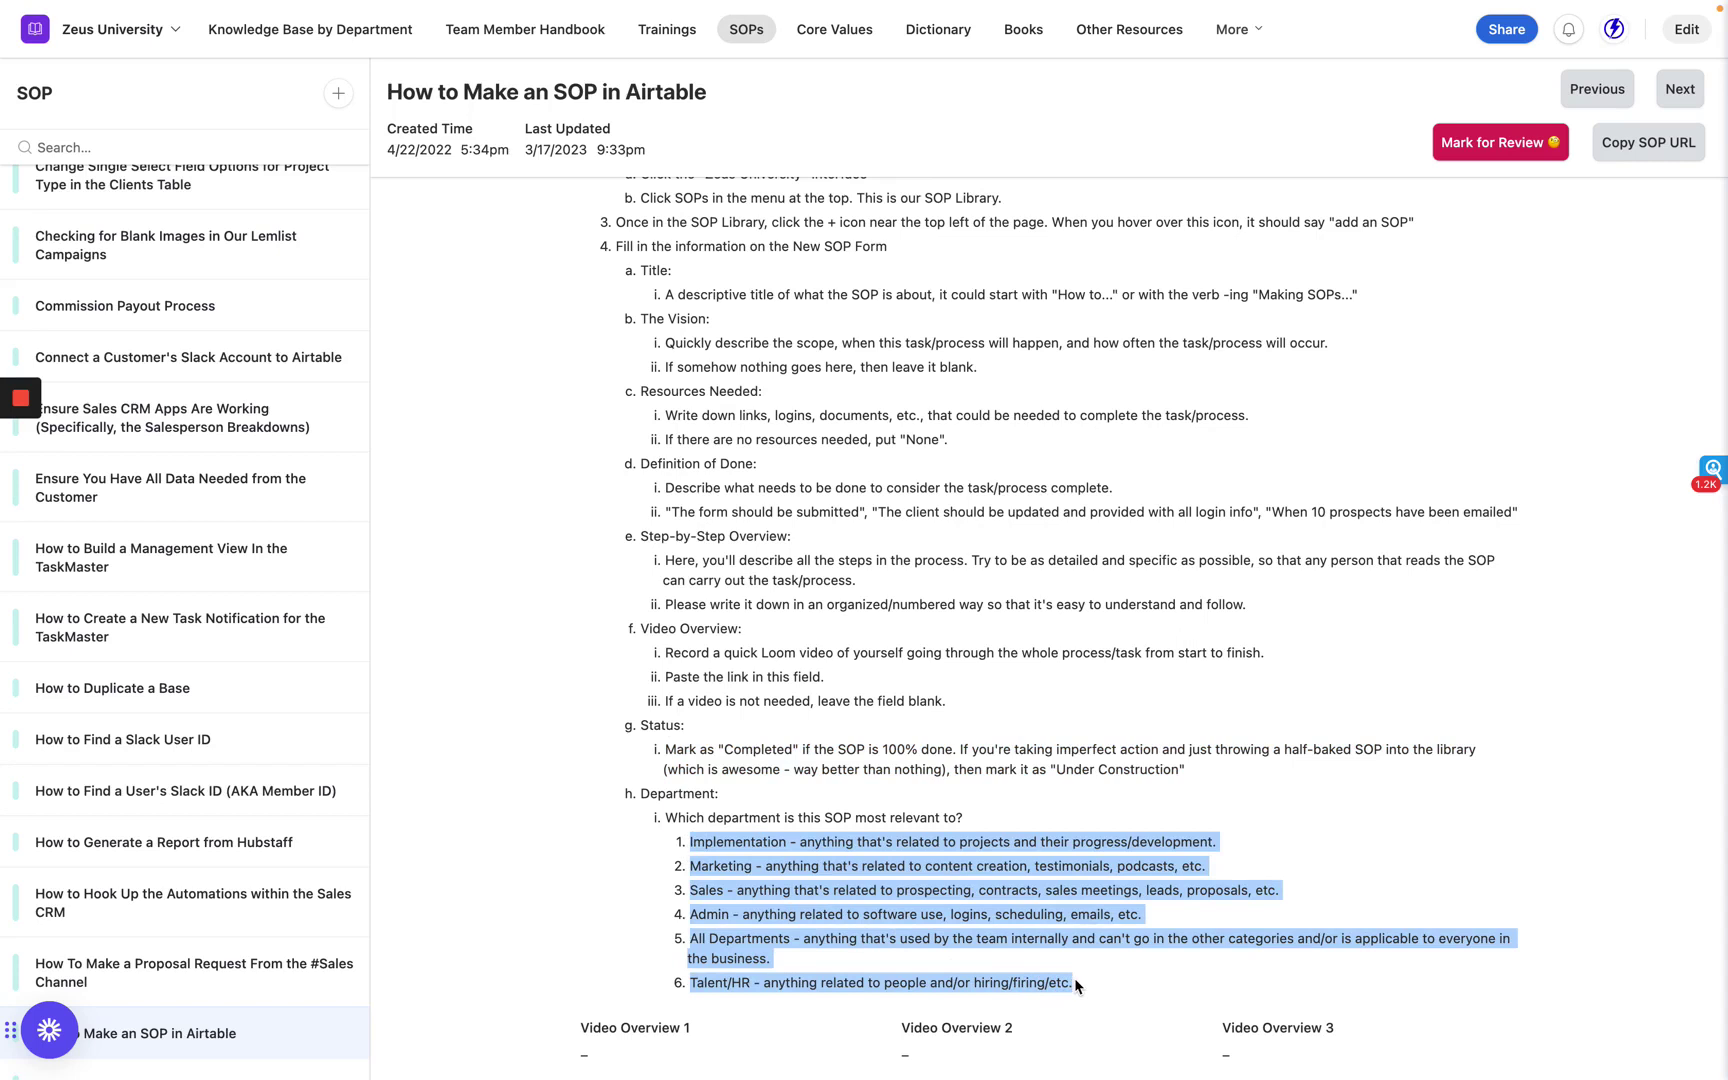
pyautogui.click(968, 838)
pyautogui.scroll(3, 967, 834)
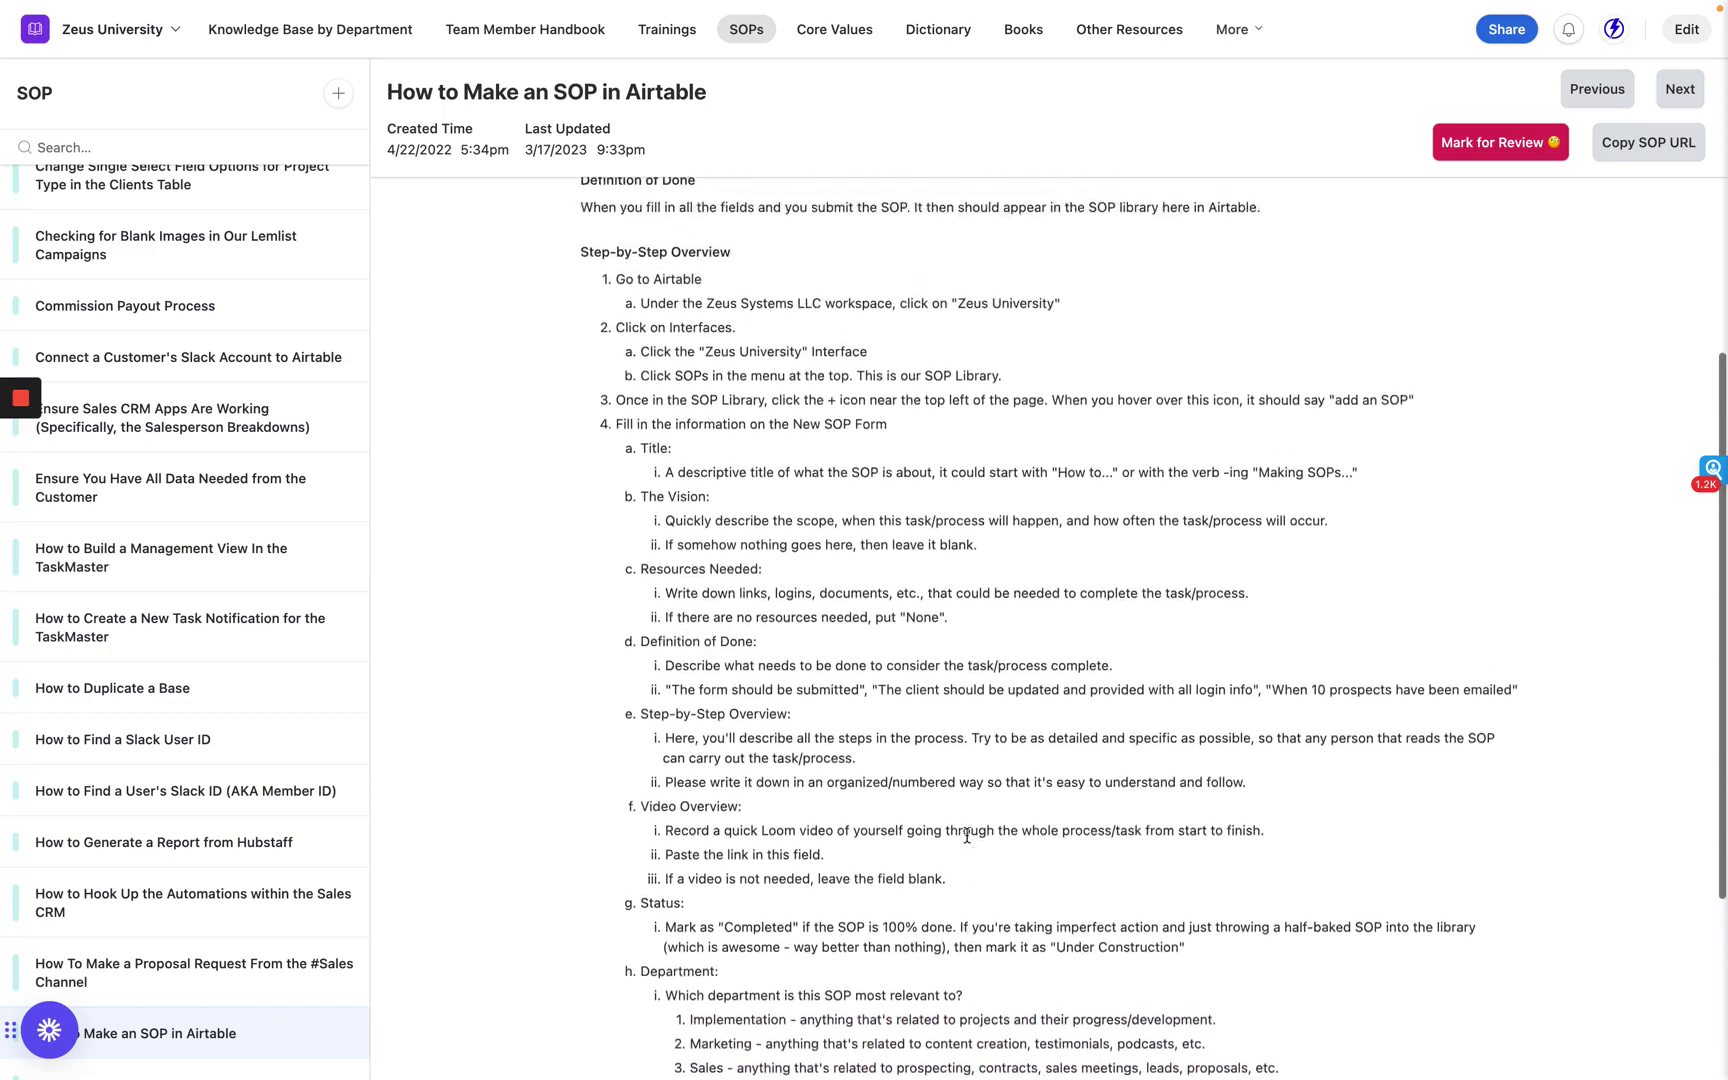
pyautogui.scroll(3, 967, 834)
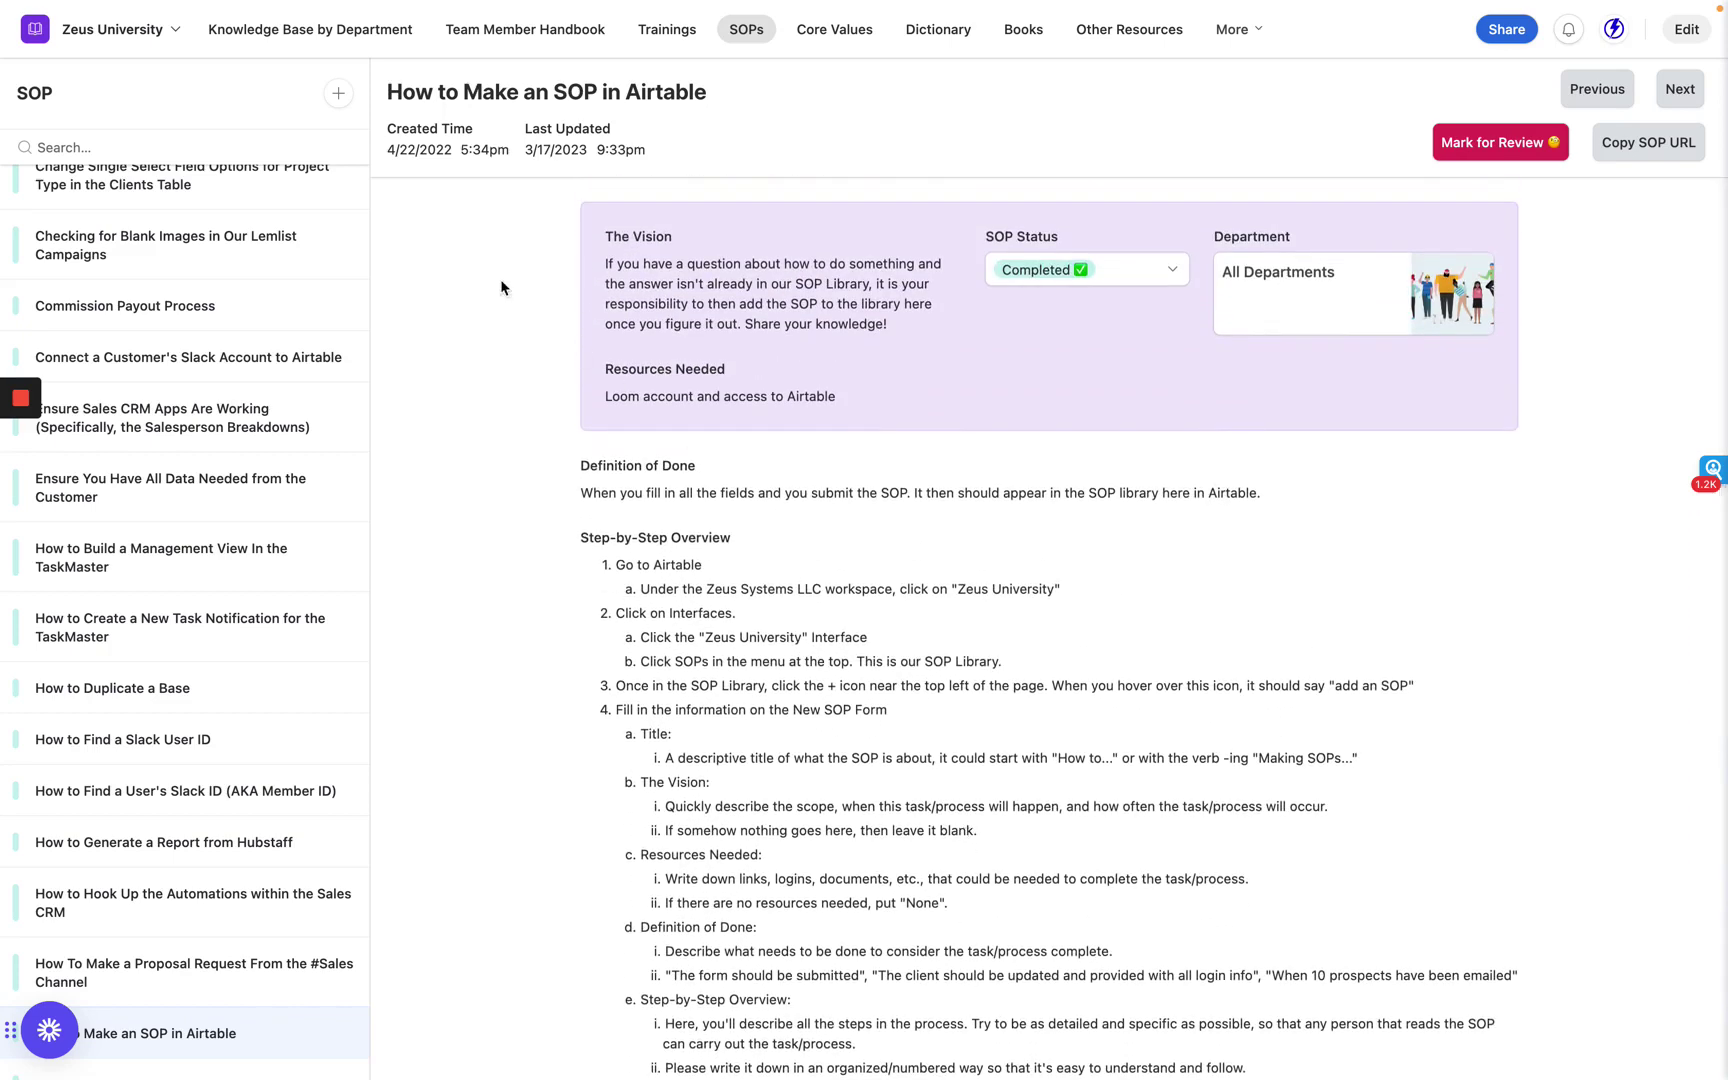
# Highlight the example SOP's created date 4/22/2022 and last-updated date 3/17/2023, then clear the highlight.
pyautogui.doubleClick(427, 147)
pyautogui.doubleClick(562, 148)
pyautogui.click(562, 146)
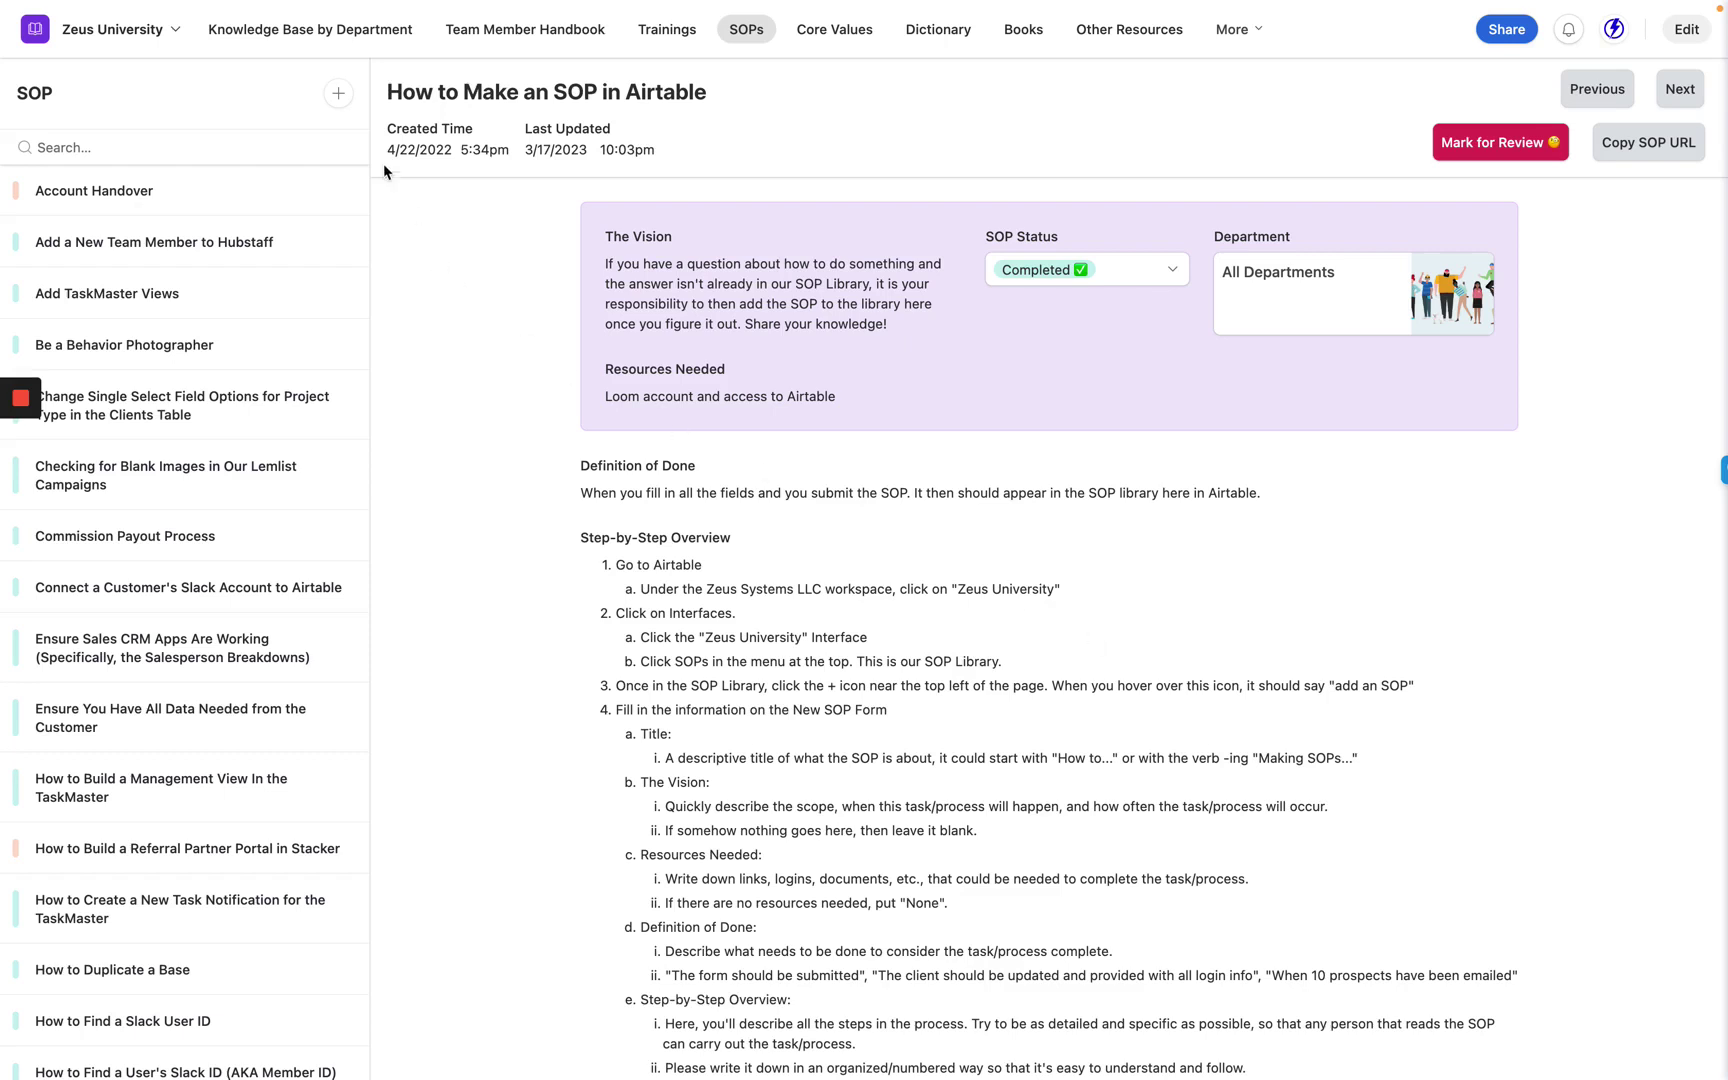
# Start a new SOP titled 'Creating a Task in TaskMaster from a Slack Message'.
pyautogui.click(338, 95)
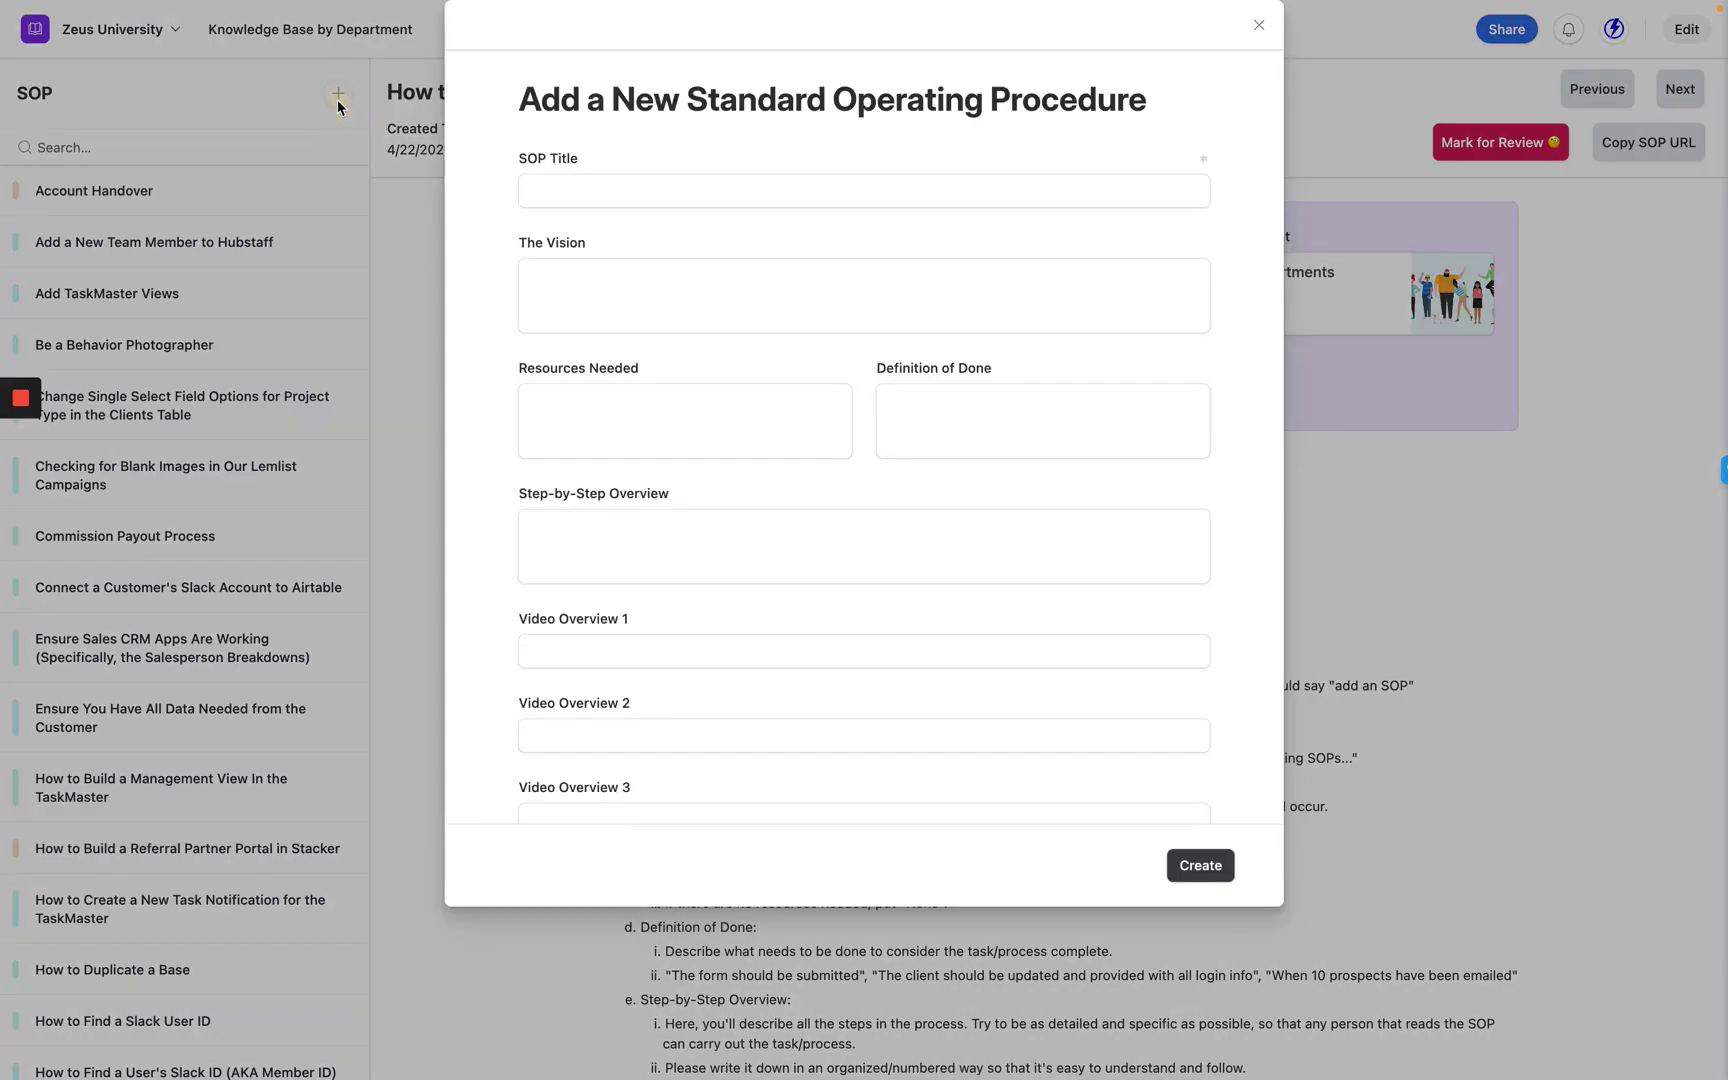
pyautogui.click(578, 194)
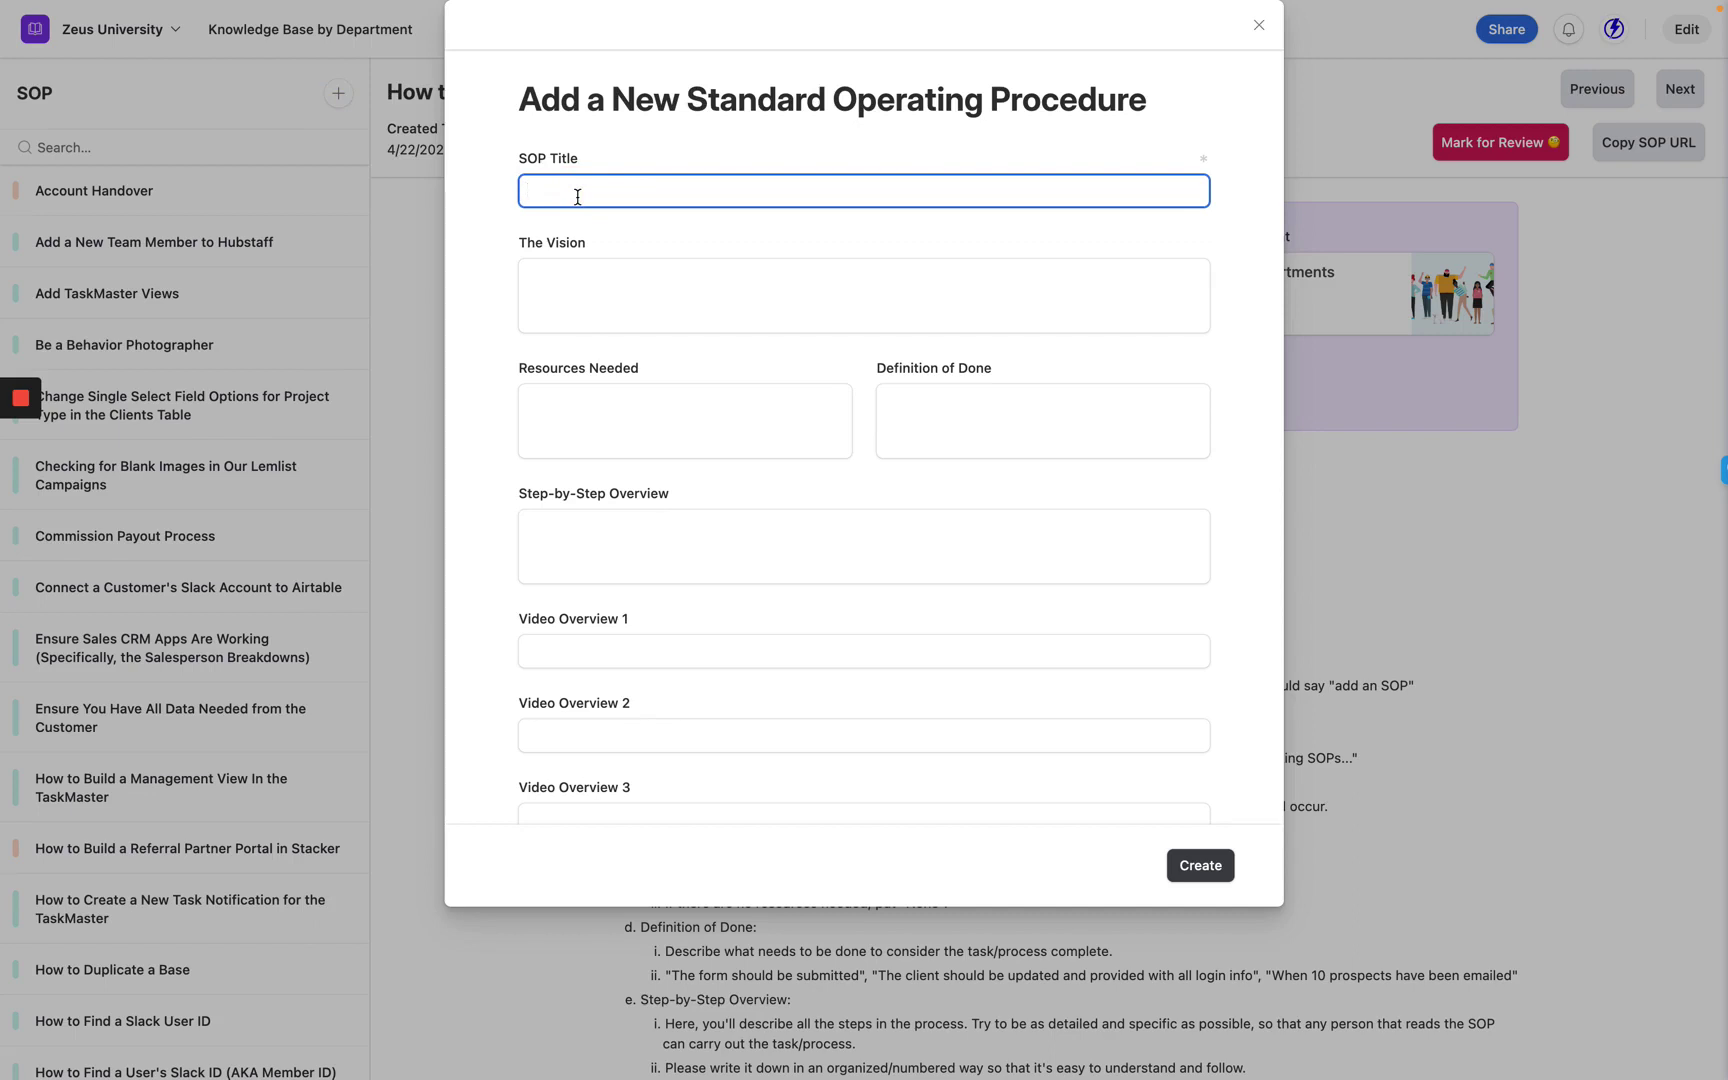
pyautogui.write('Creating a Task in TaskMaster from a Slack m')
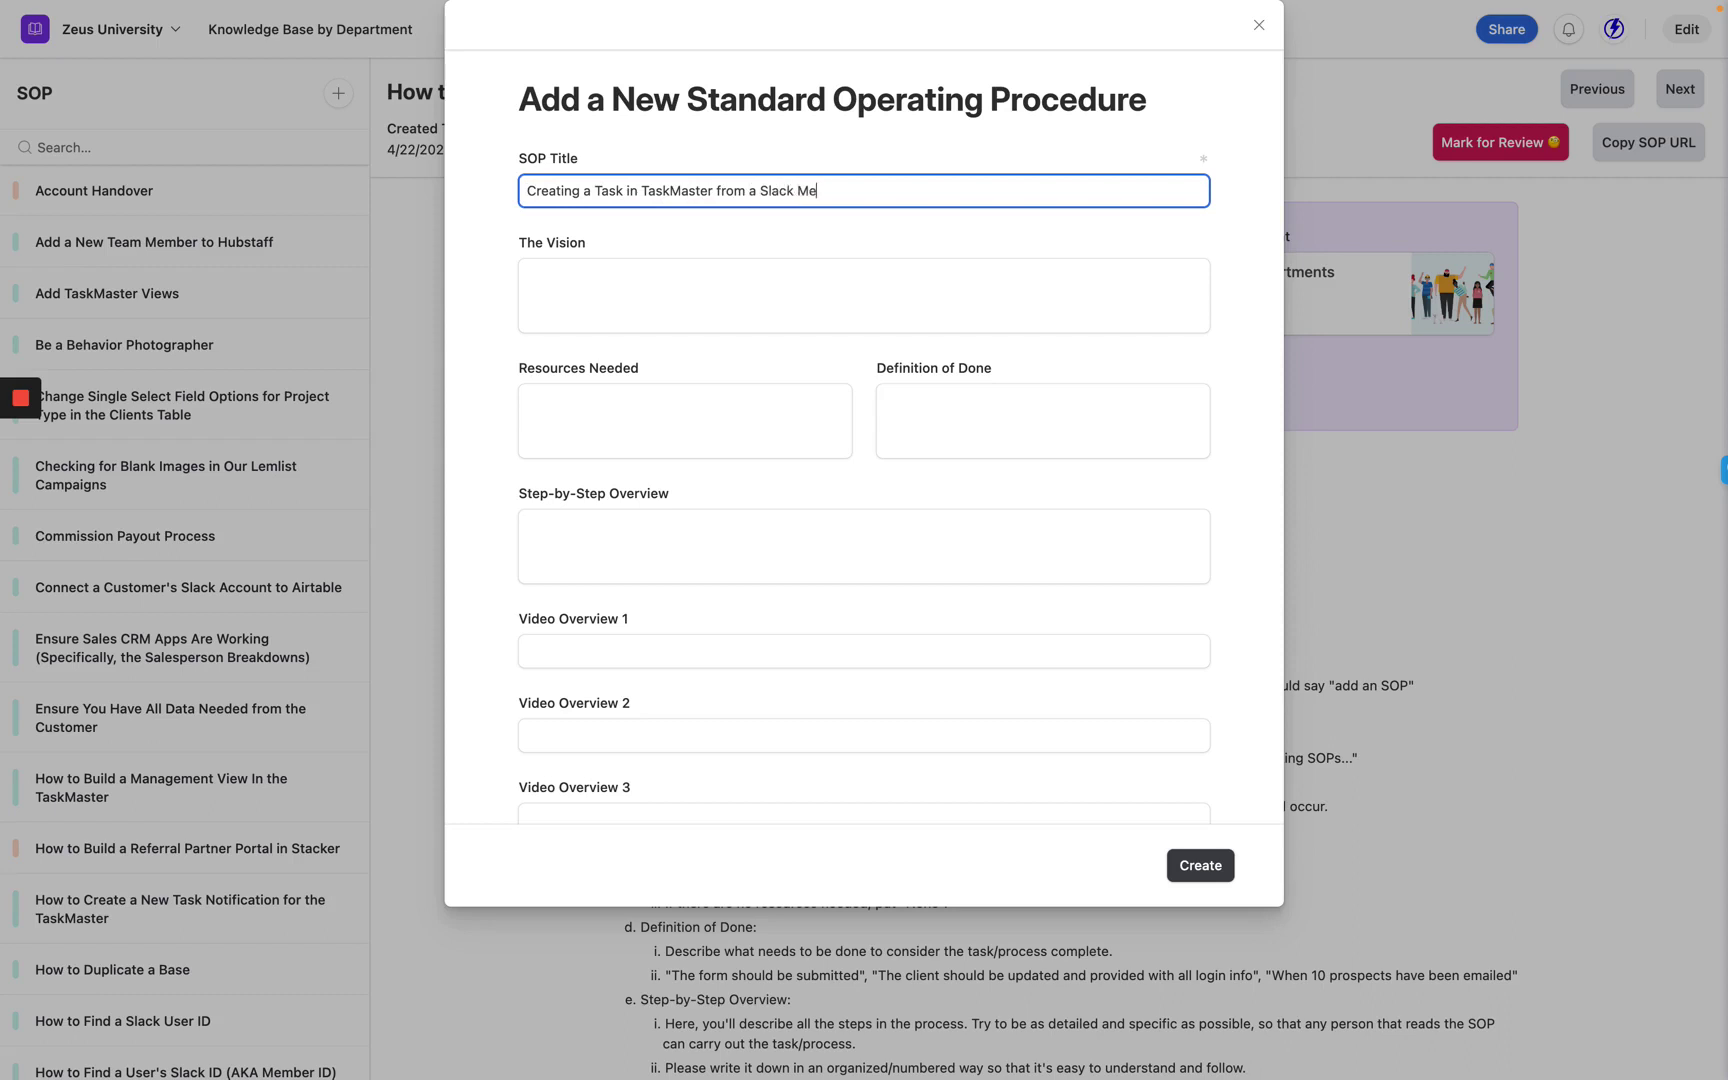
pyautogui.write('ess')
pyautogui.press('BackSpace')
pyautogui.press('BackSpace')
pyautogui.press('BackSpace')
pyautogui.press('BackSpace')
pyautogui.write('Message')
# Write the Vision 'When you want to turn a Slack message into a TaskMaster task'.
pyautogui.click(644, 285)
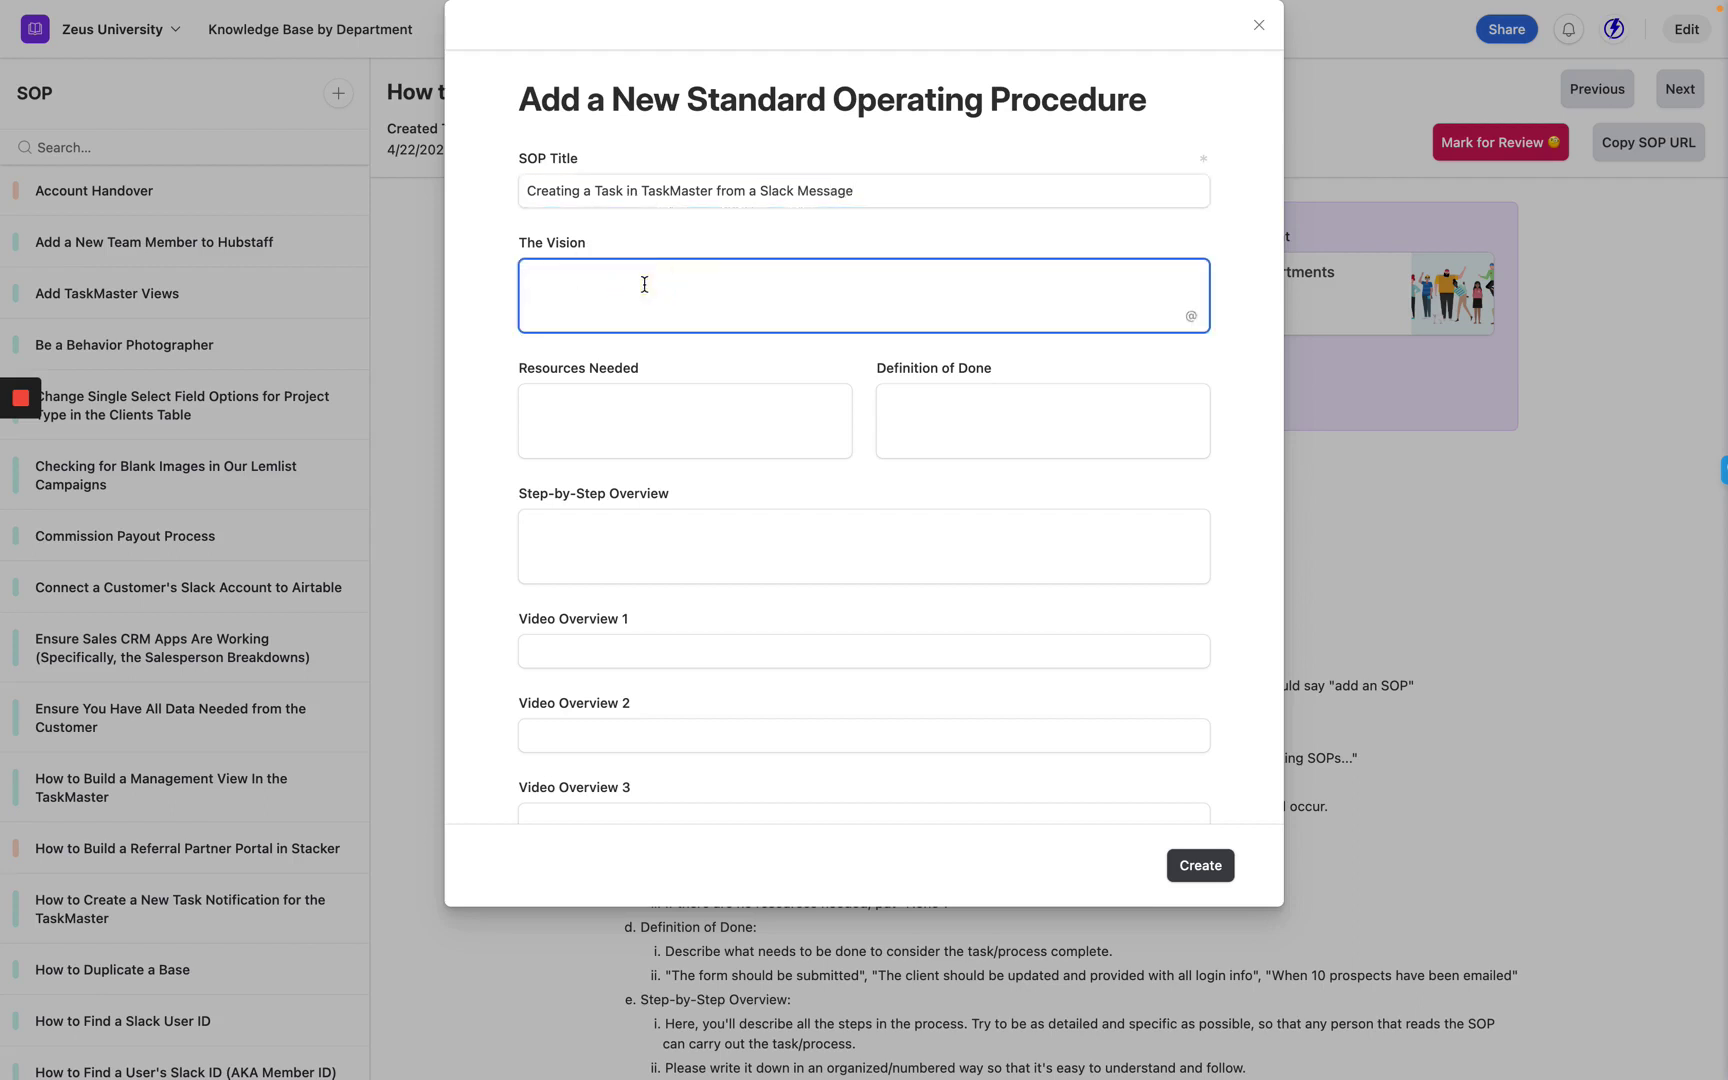
pyautogui.write('When you want to turn a Slack message into a ')
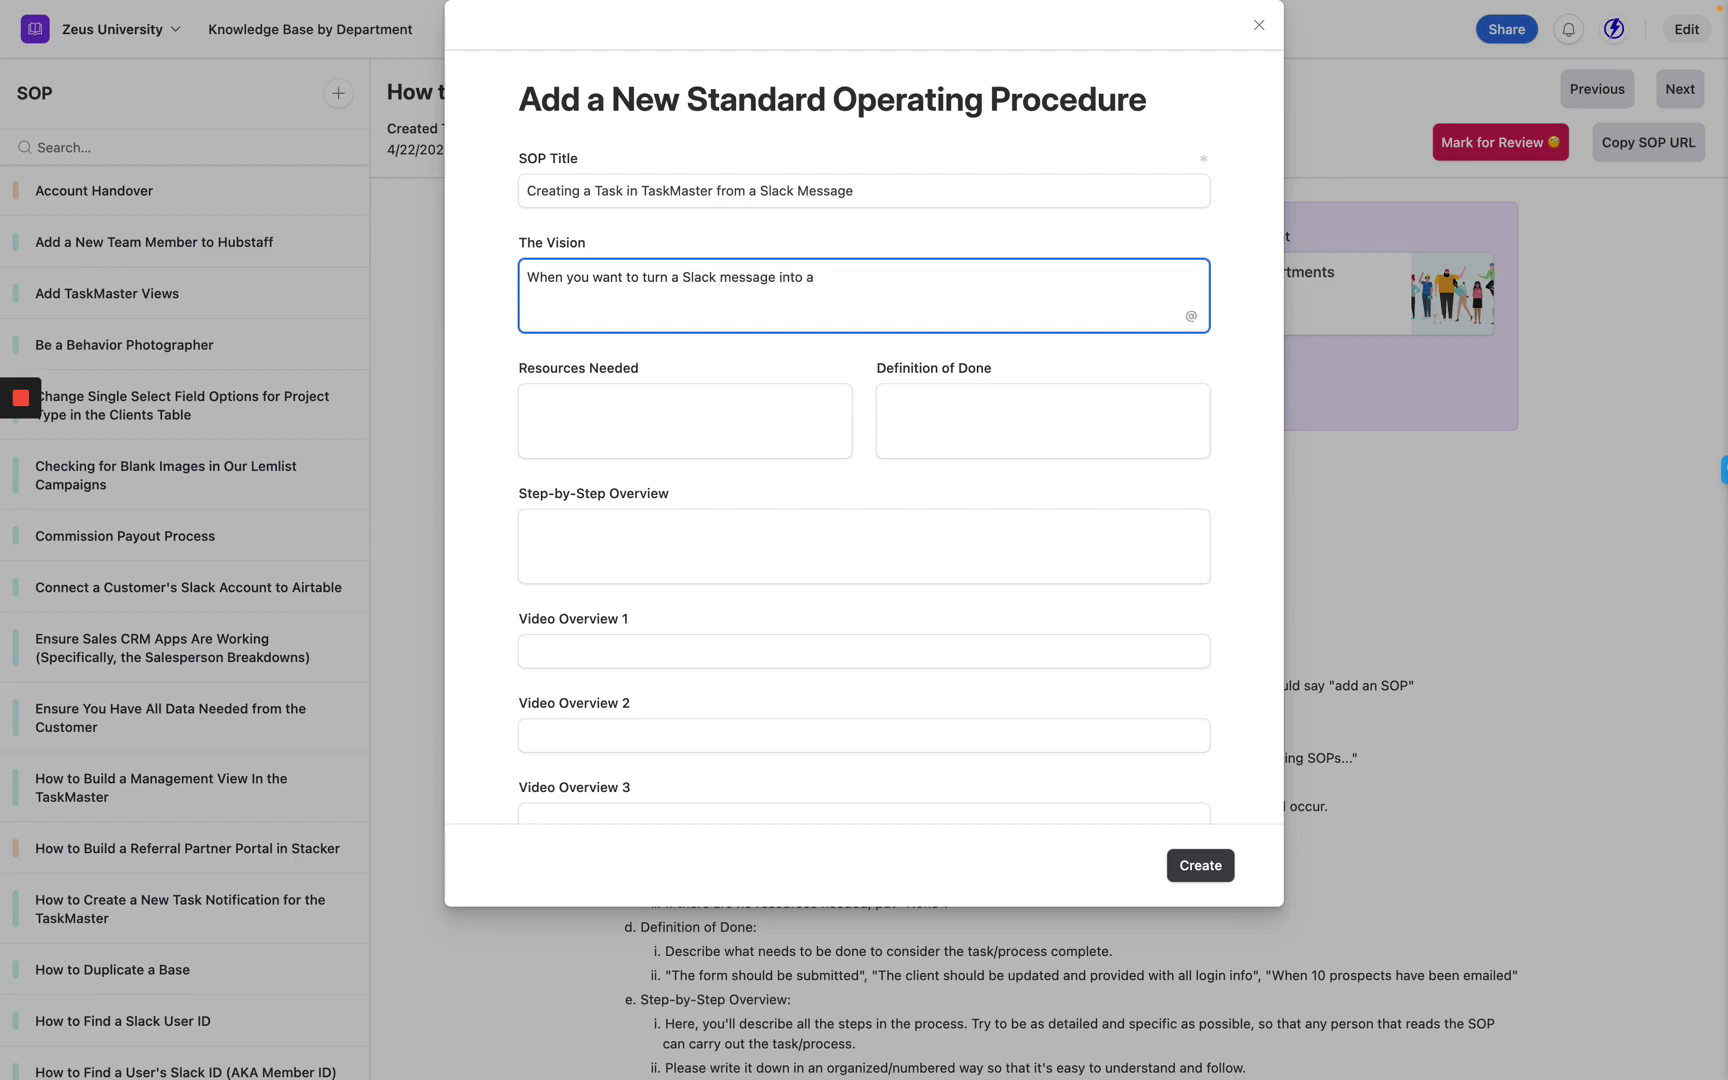
pyautogui.write('TaskMaster task.')
pyautogui.click(573, 447)
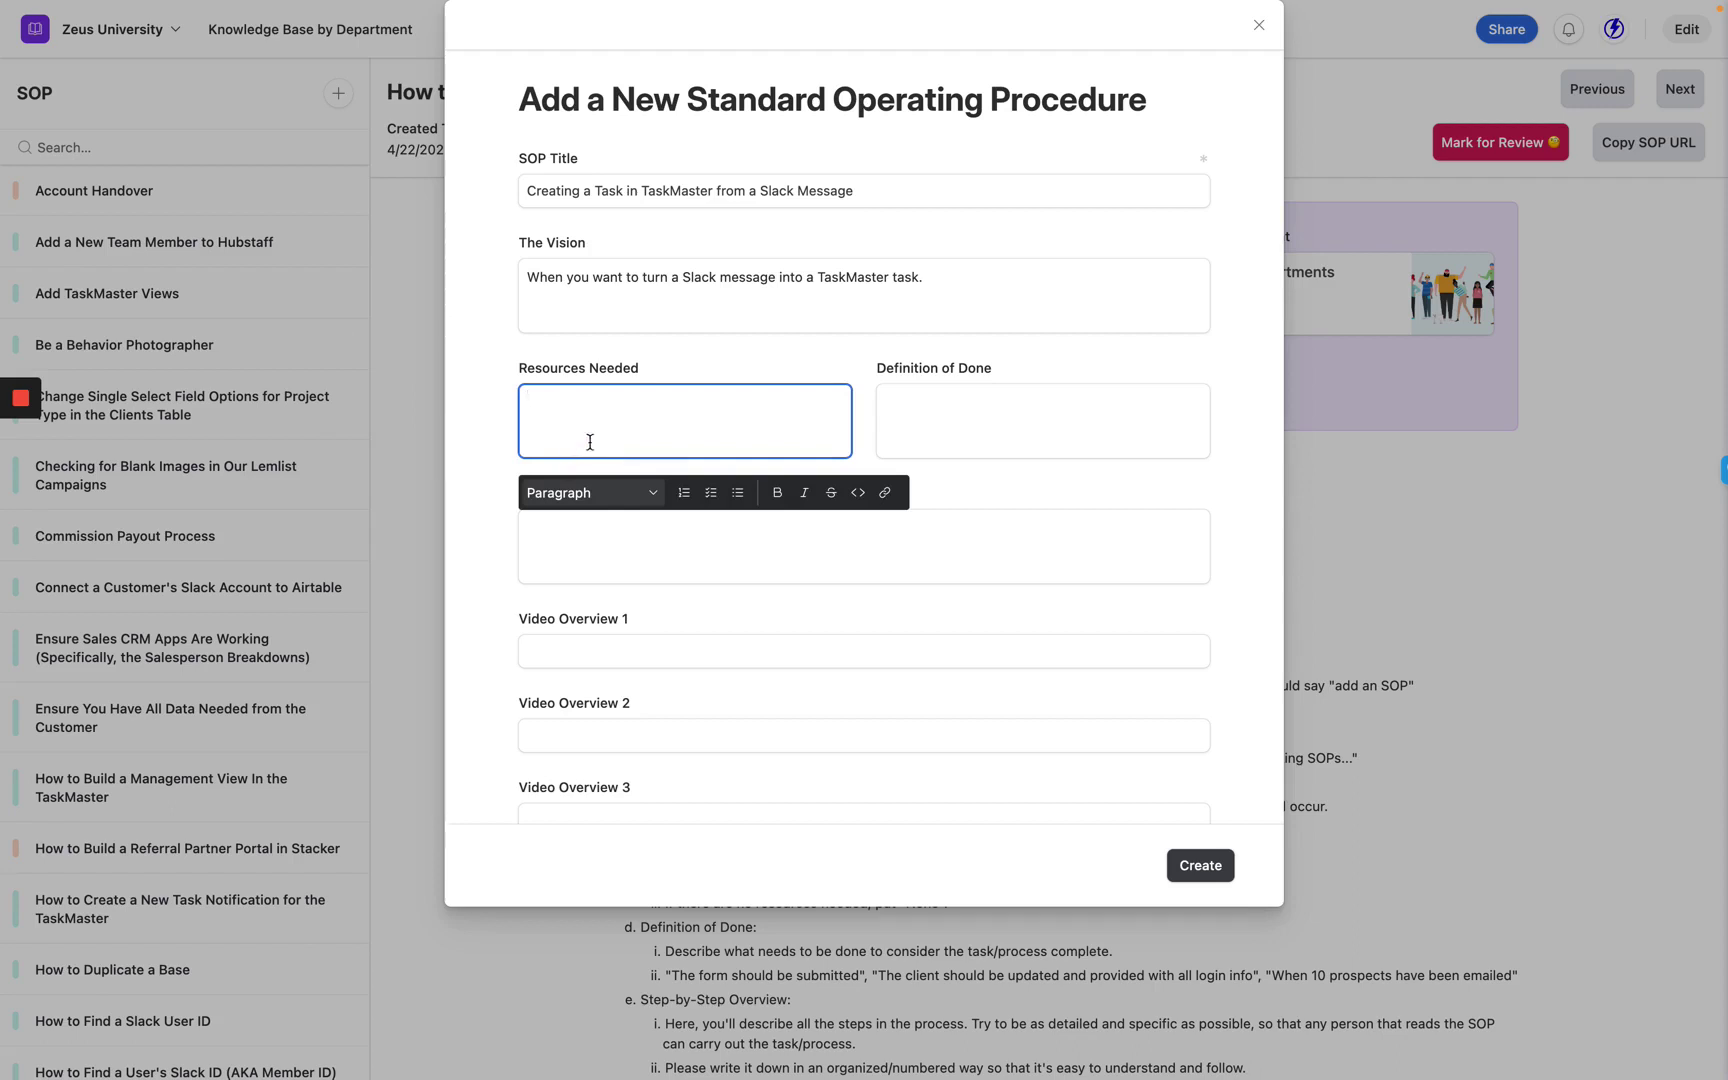
# Set Definition of Done to 'The Slack message has made its way to someone's personal TaskMaster.' and begin the overview with '1.'.
pyautogui.click(881, 424)
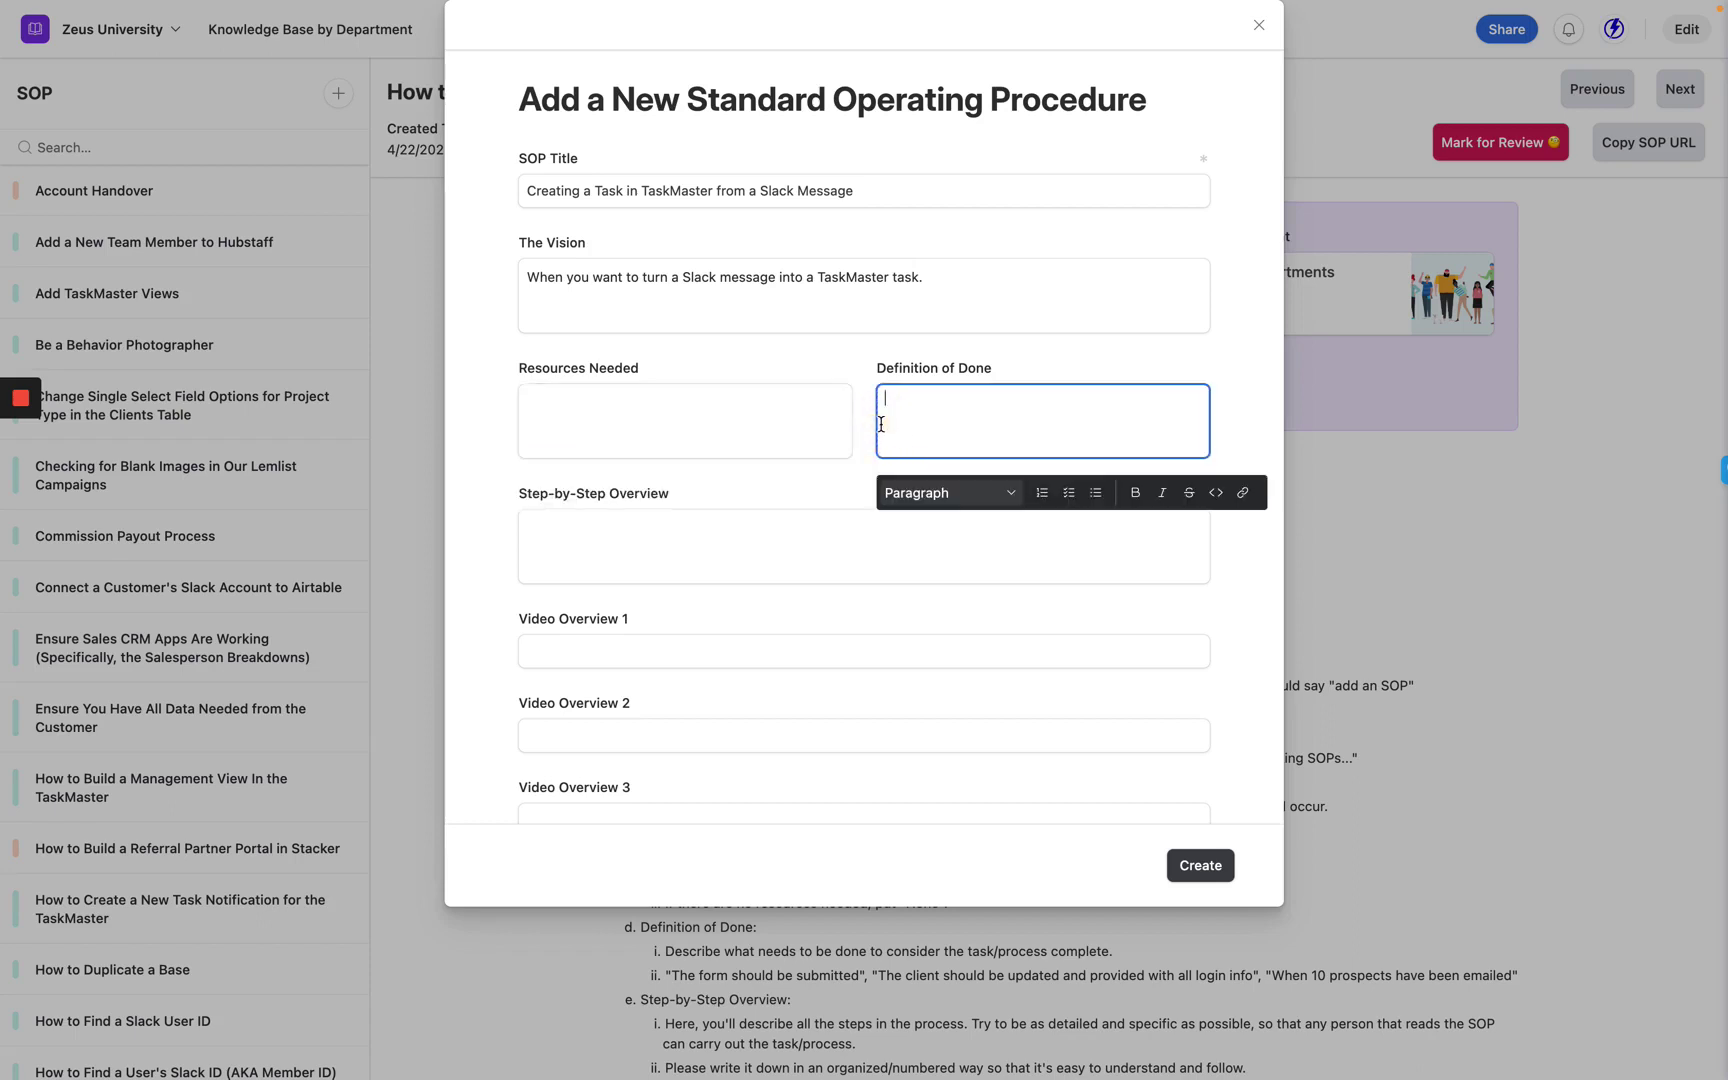
pyautogui.write('Tas')
pyautogui.press('super+a')
pyautogui.write("The Slack message has made its way to someone's to-")
pyautogui.press('BackSpace')
pyautogui.press('BackSpace')
pyautogui.press('BackSpace')
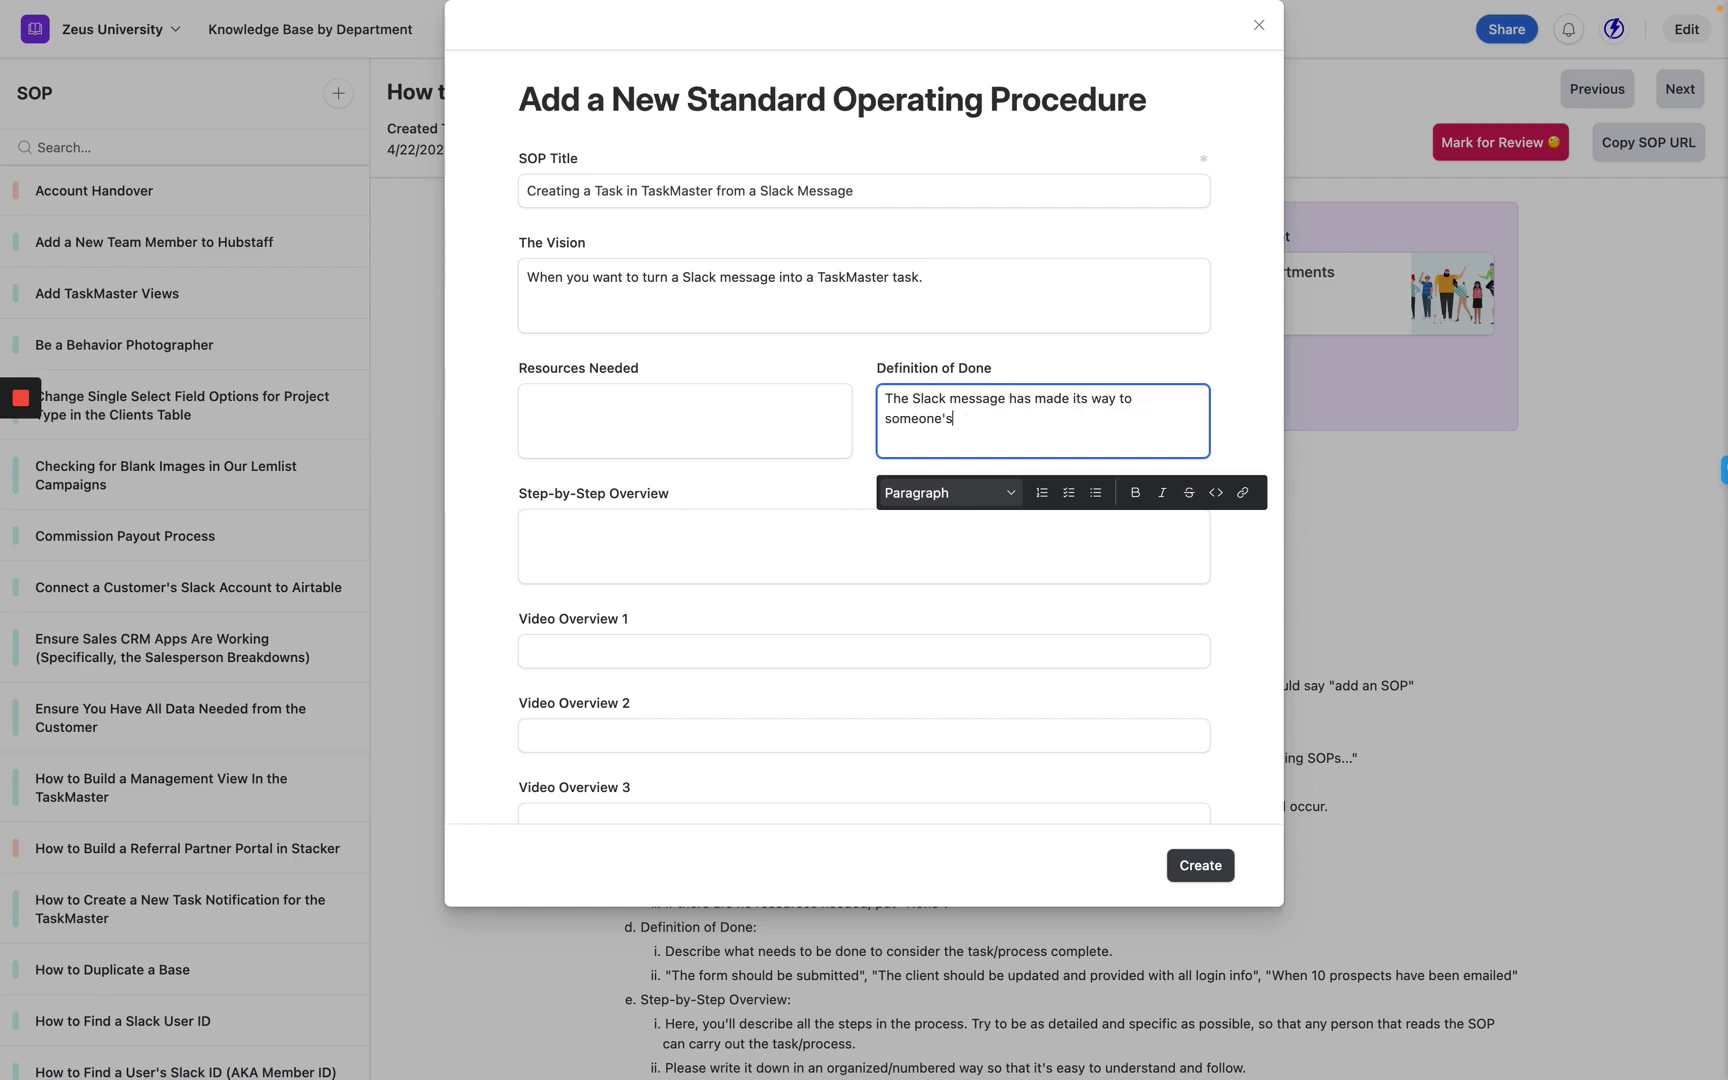
pyautogui.write('personal TaskMaster.')
pyautogui.click(611, 537)
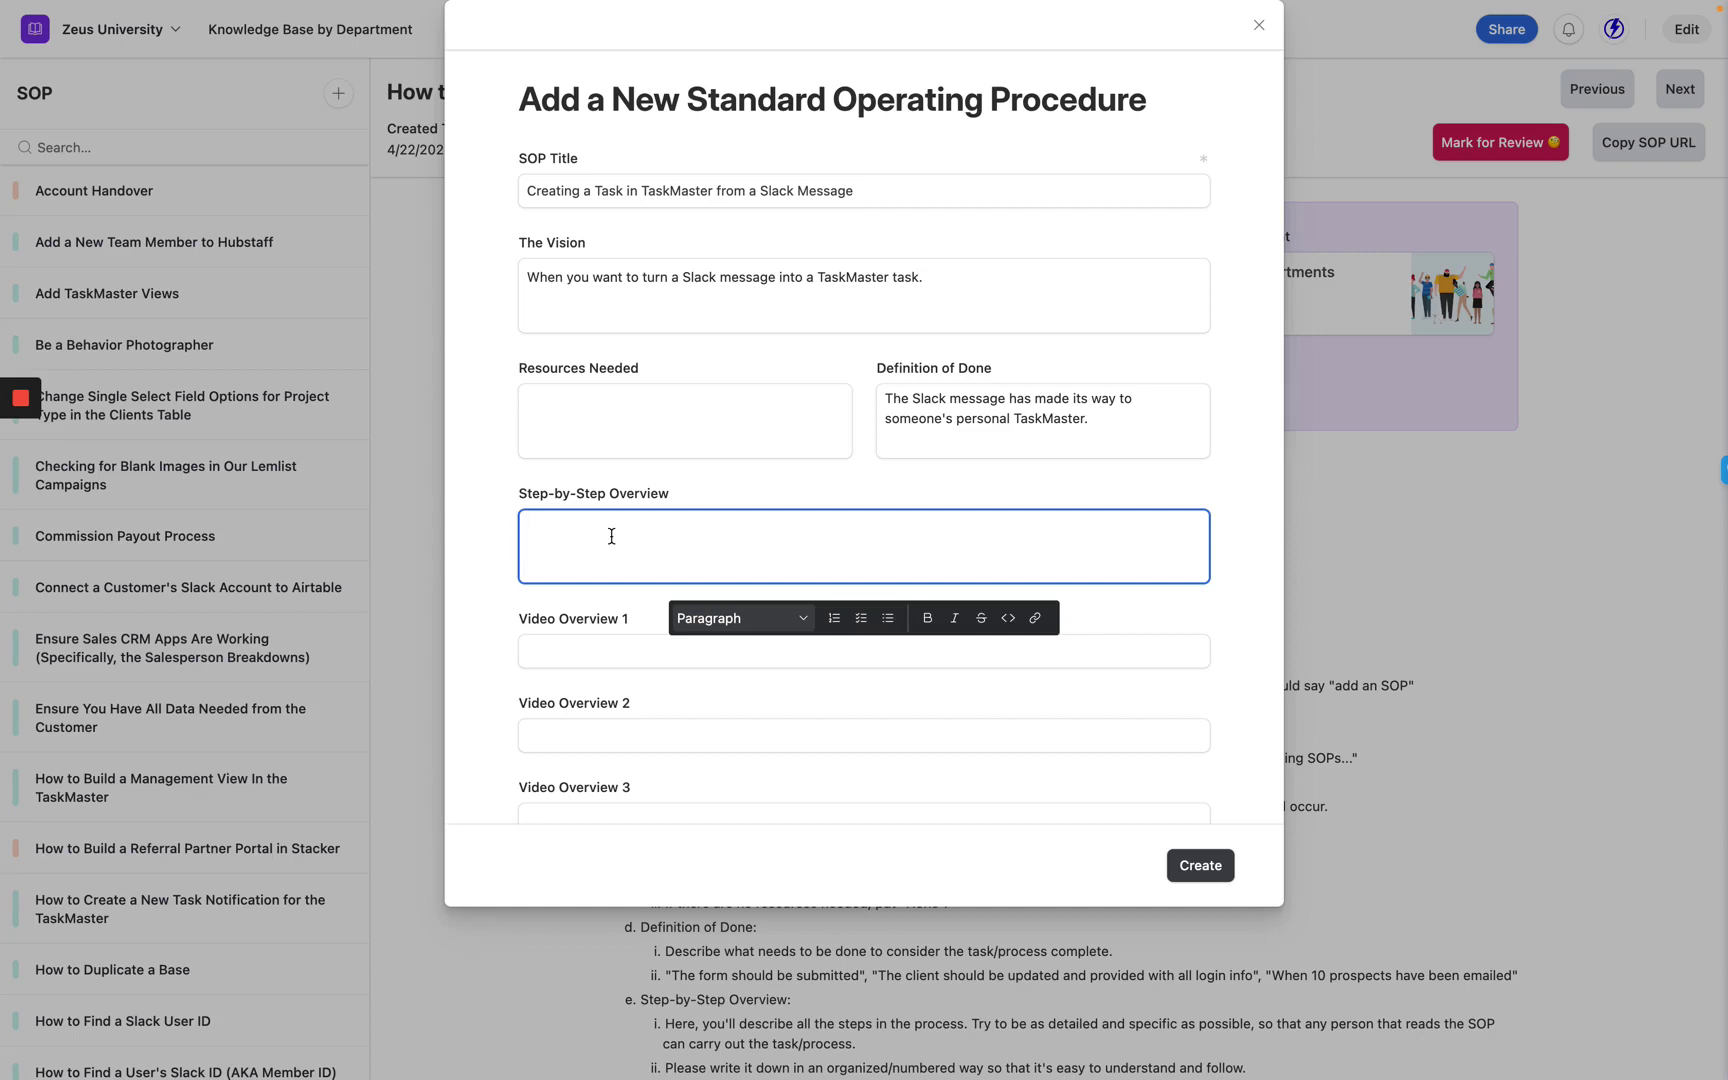
pyautogui.write('1.')
# Slide out the Arc browser sidebar to show the open tabs.
pyautogui.moveTo(4, 255)
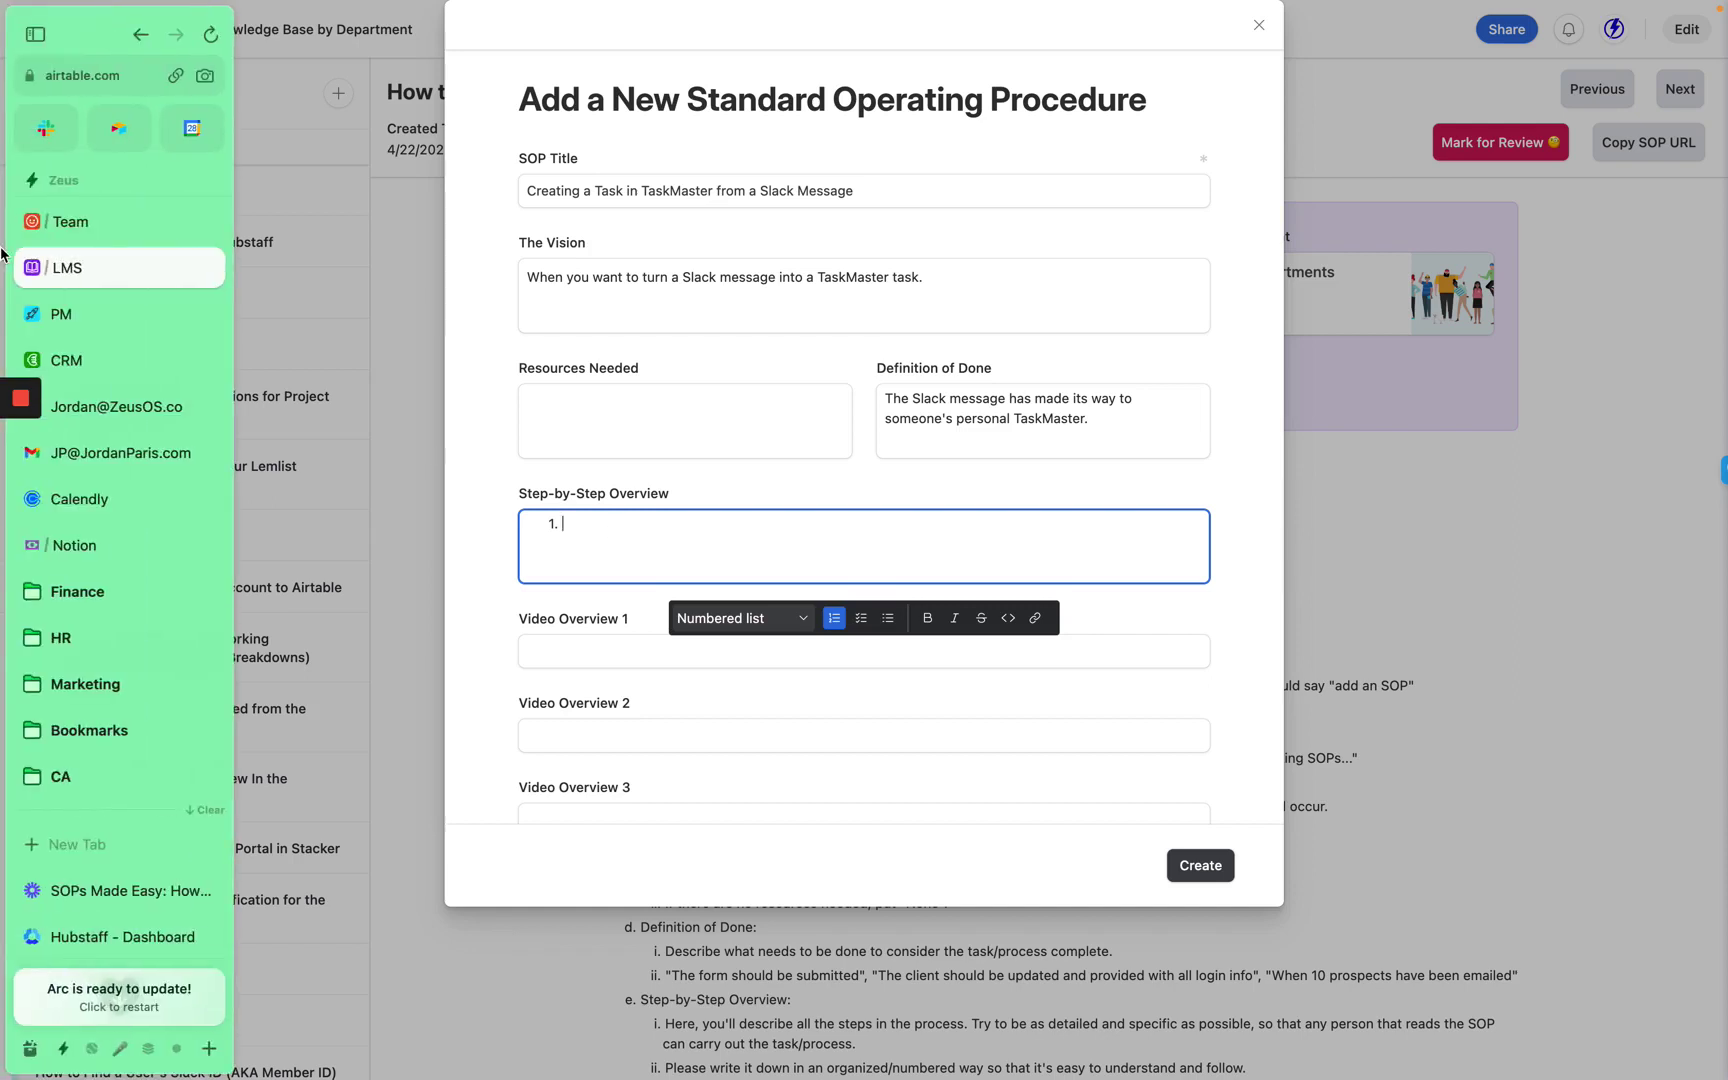
# Review the More actions menu of the workflow message in Slack's #general, then return to the SOP form.
pyautogui.click(50, 141)
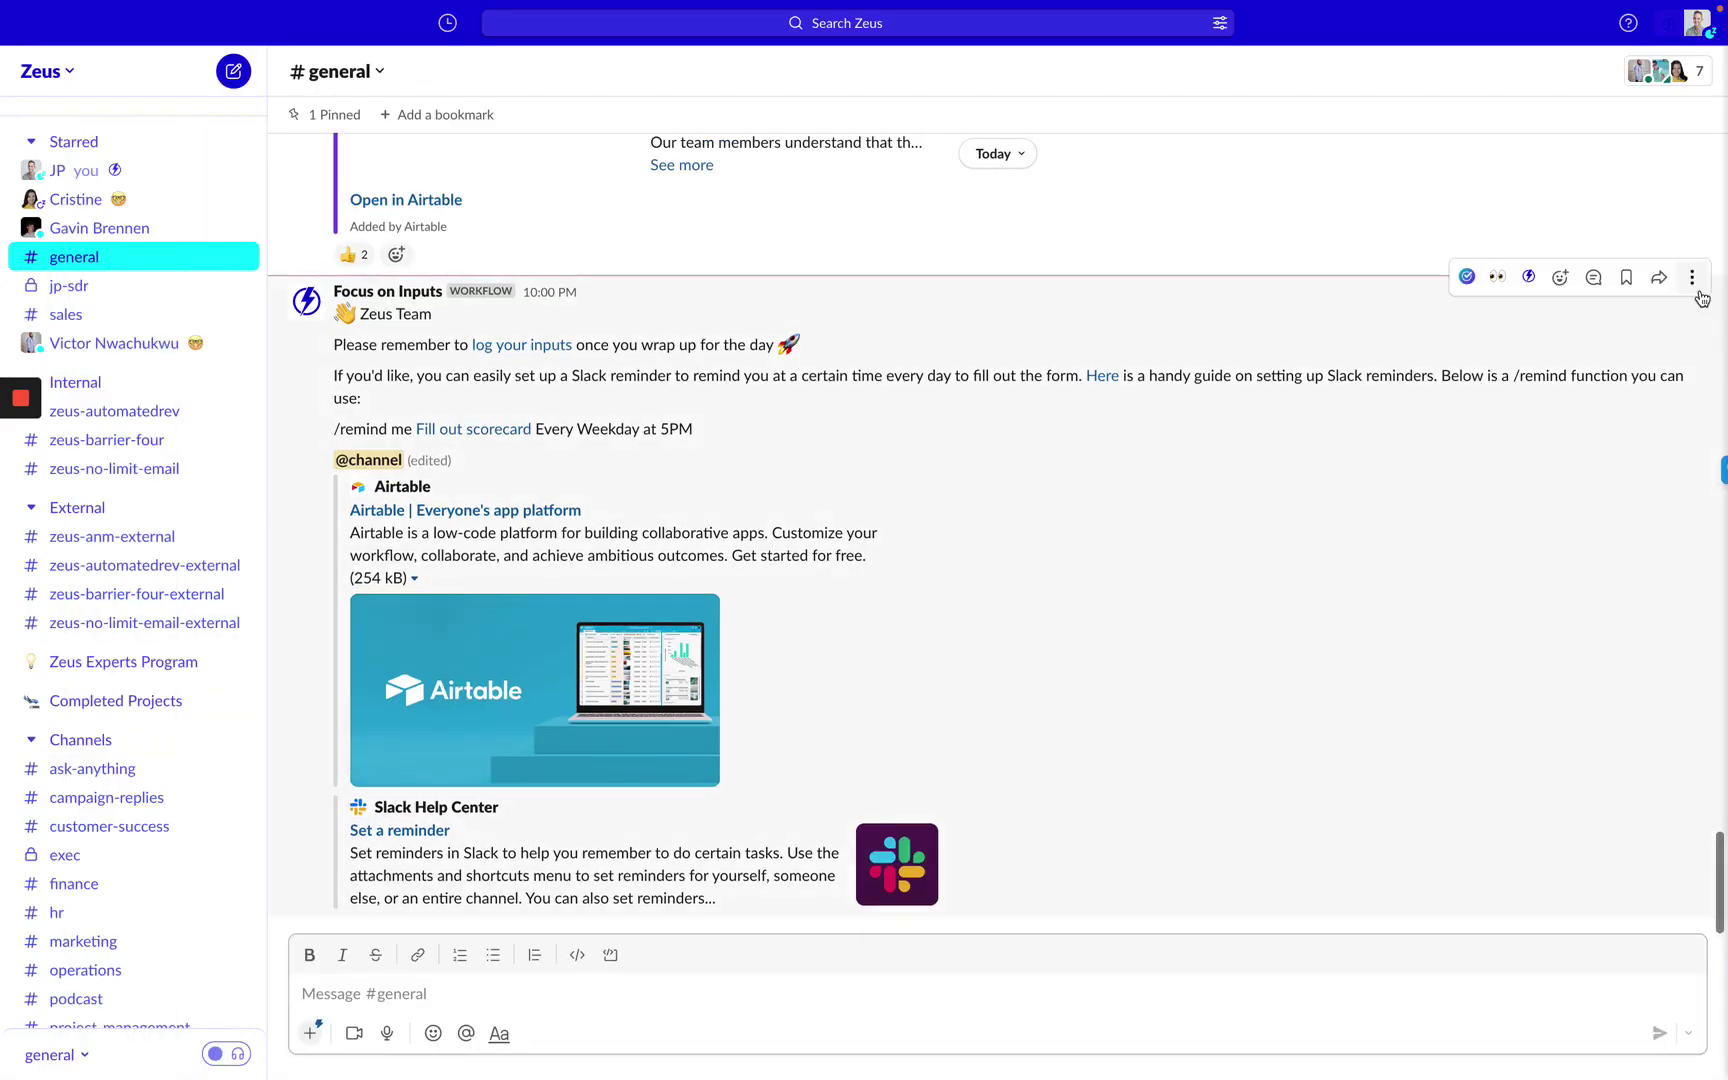
pyautogui.click(1692, 278)
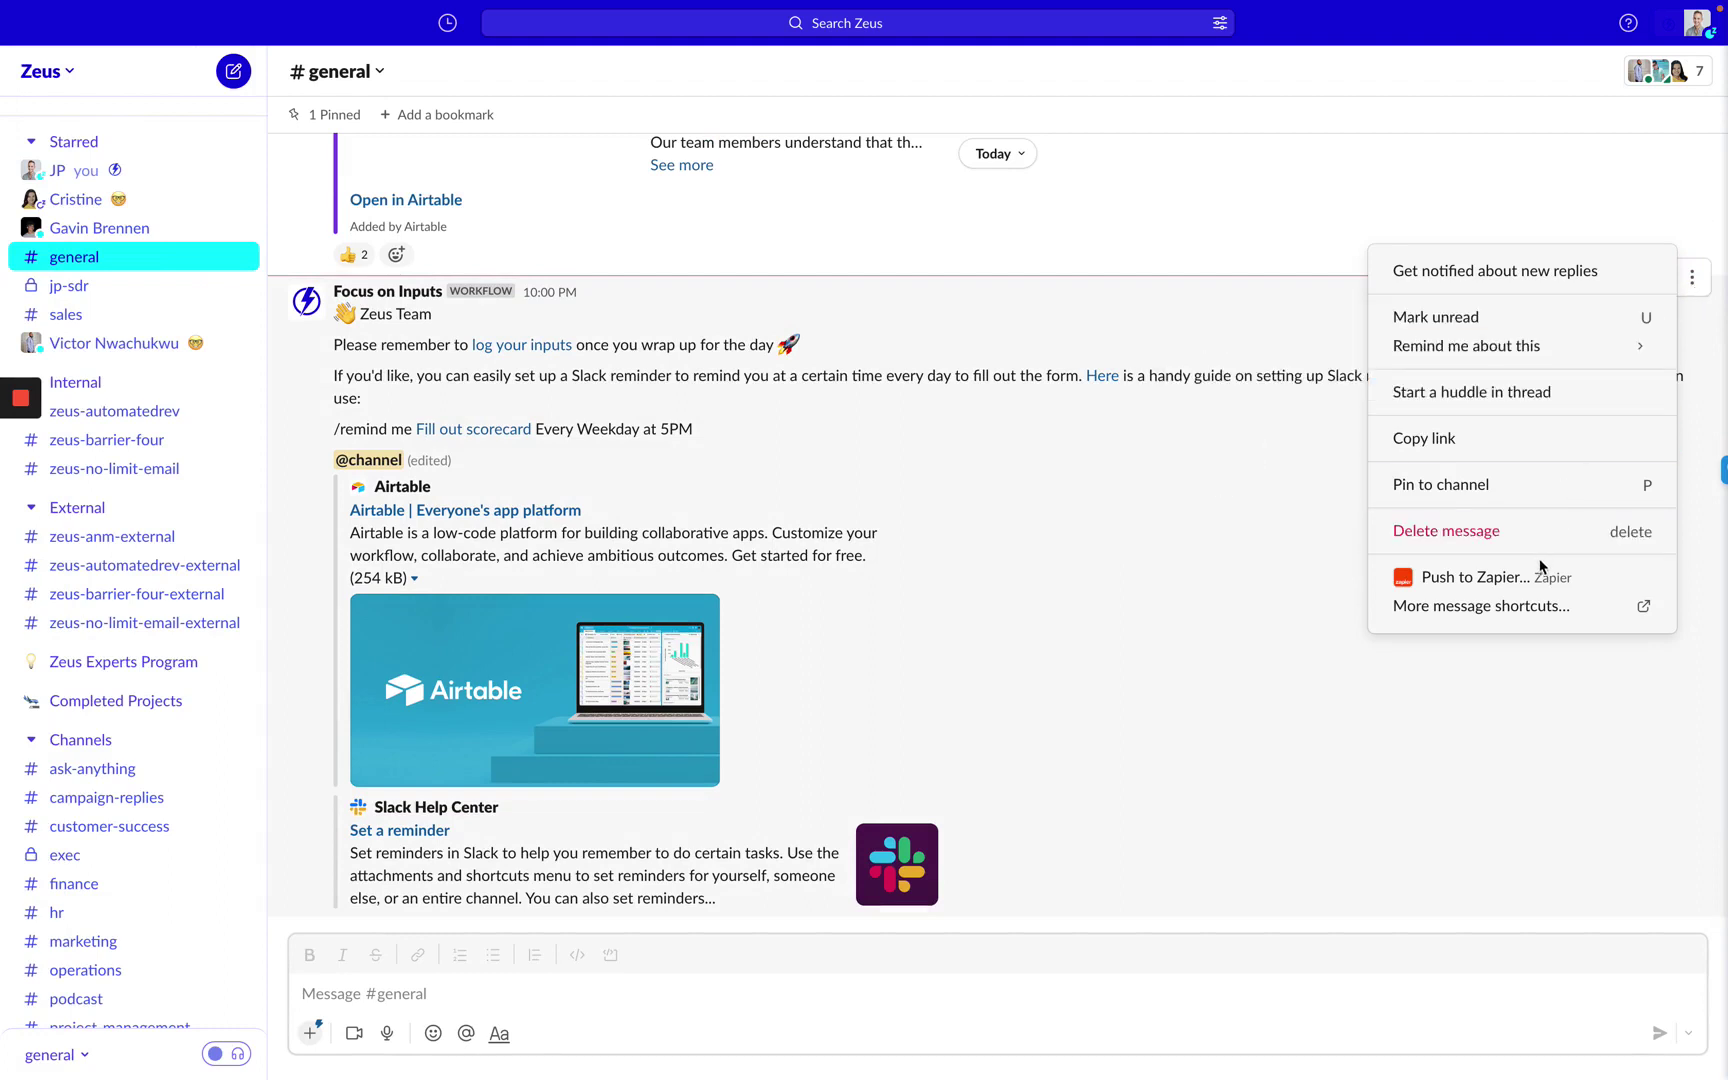
pyautogui.click(1042, 597)
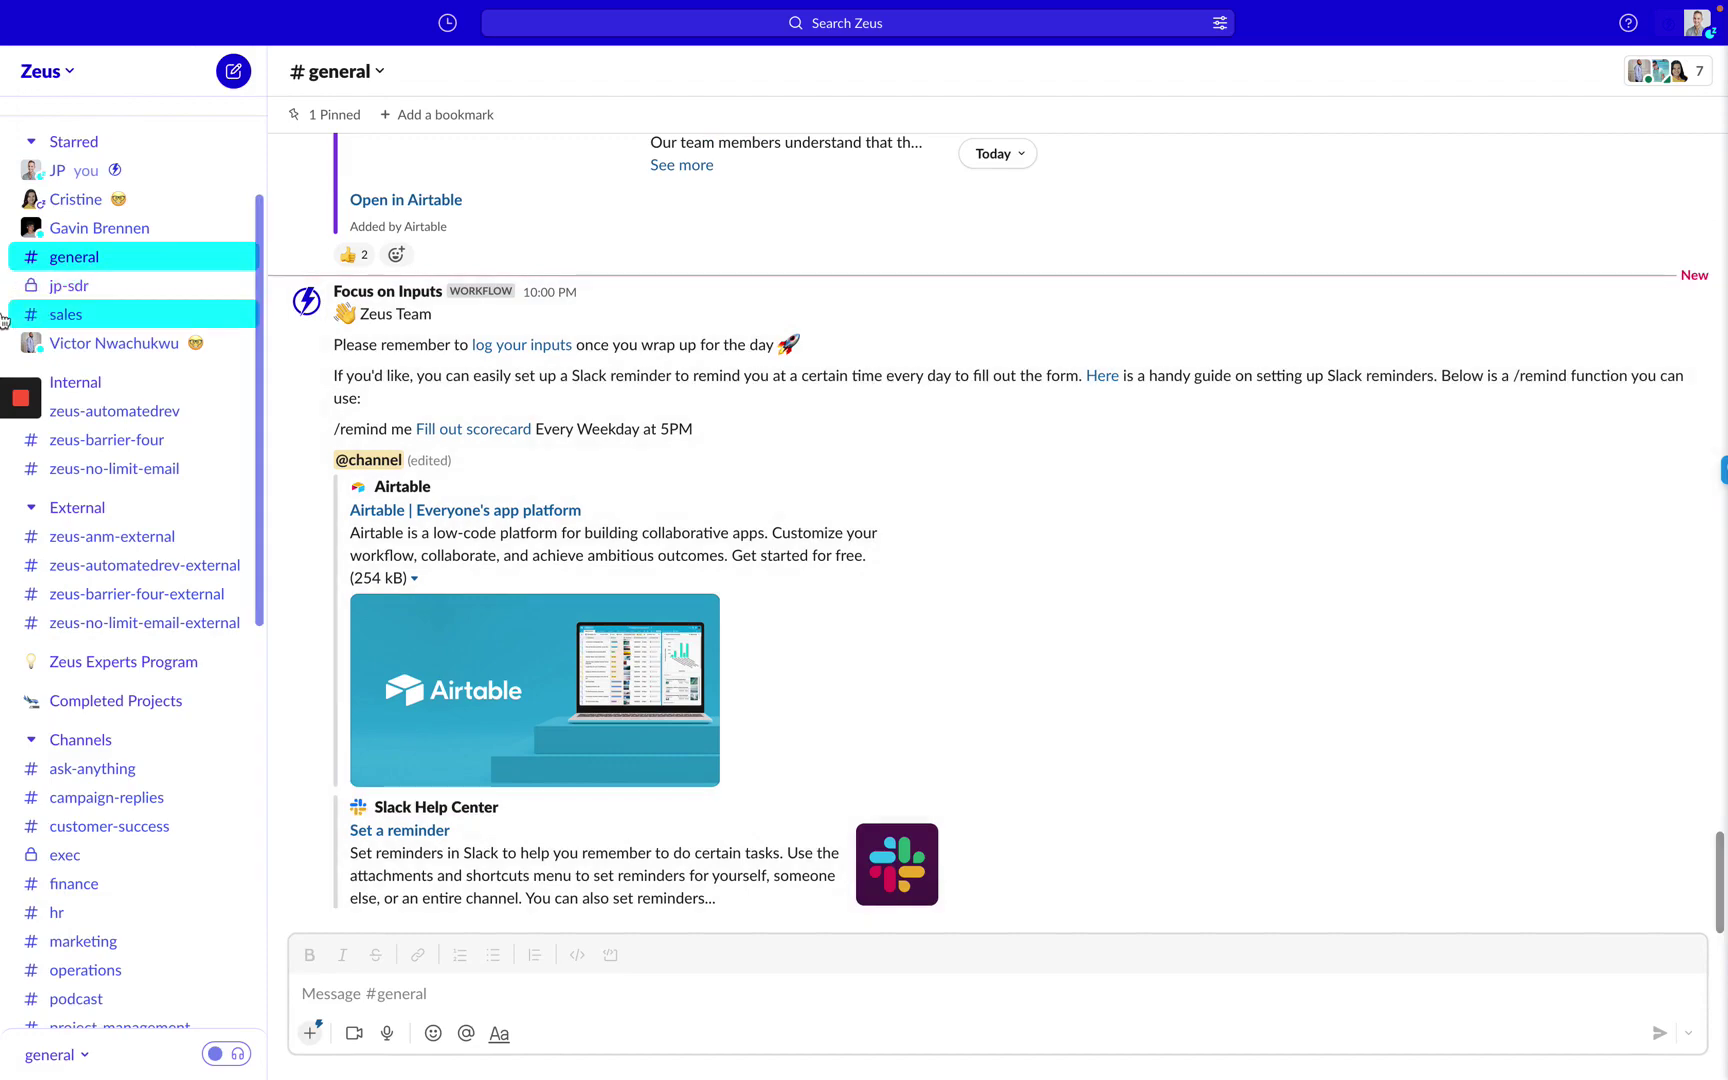
pyautogui.moveTo(5, 320)
pyautogui.click(97, 268)
# Write step 1: 'Hover over the message in Slack that you want to turn into a task'.
pyautogui.write('S')
pyautogui.press('BackSpace')
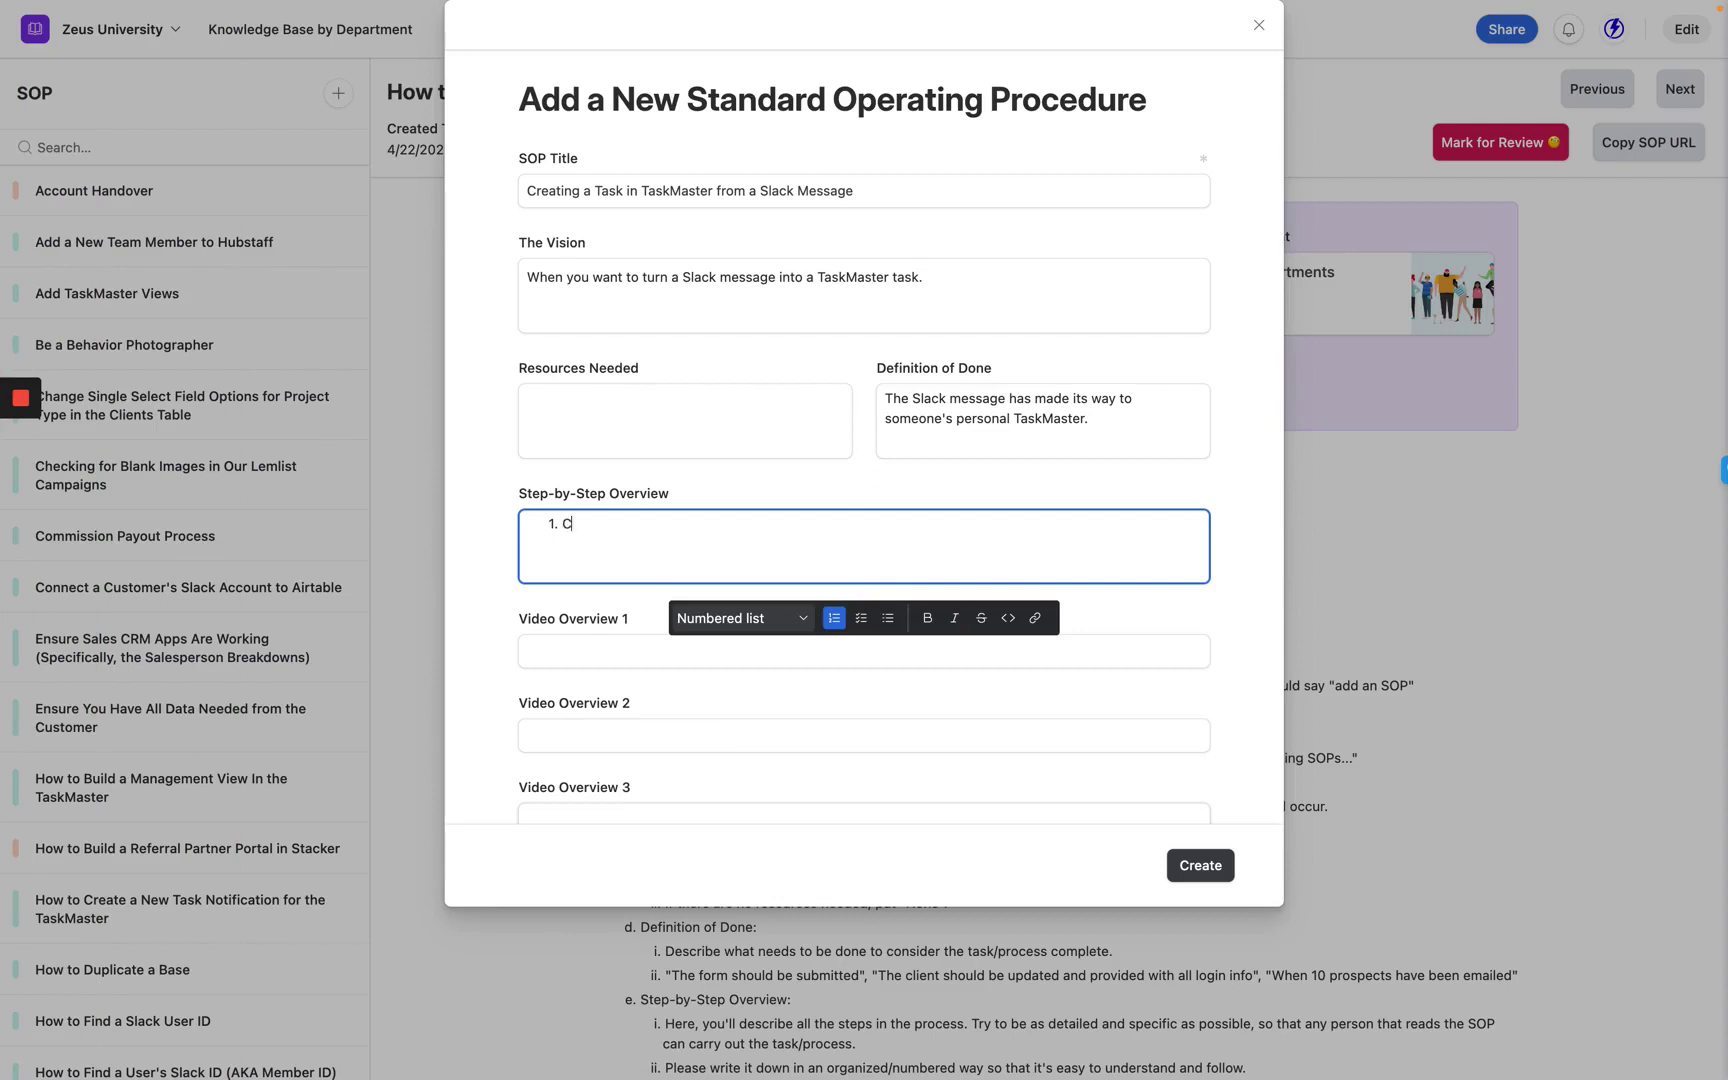
pyautogui.write('Hover ove')
pyautogui.write('r a message')
pyautogui.write(' in Slack')
pyautogui.click(640, 524)
pyautogui.press('BackSpace')
pyautogui.write('the')
pyautogui.click(849, 536)
pyautogui.write('that you want to turn into a Task')
pyautogui.press('BackSpace')
pyautogui.press('BackSpace')
pyautogui.press('BackSpace')
pyautogui.press('BackSpace')
pyautogui.write('task')
# Add steps 2 and 3: 'Click the 3 dots for more actions.' and 'Push to Zapier'.
pyautogui.press('Return')
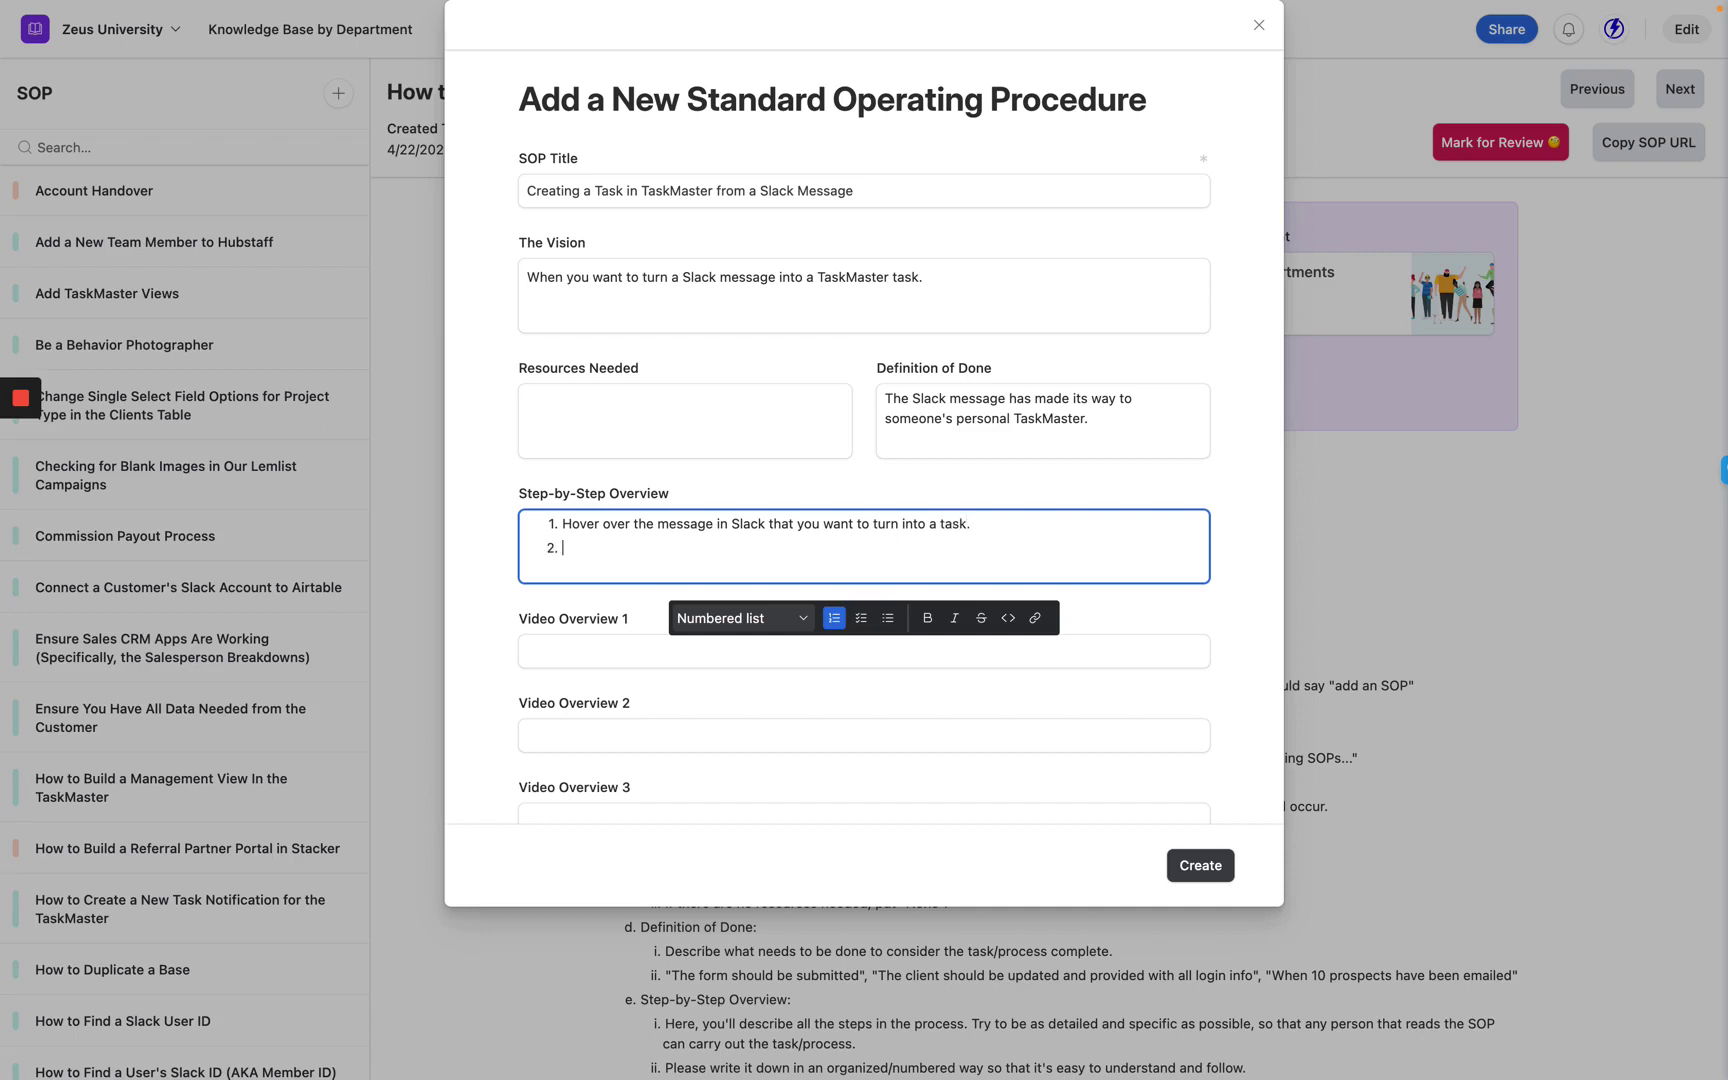
pyautogui.write('Click the 3 dots for more actions')
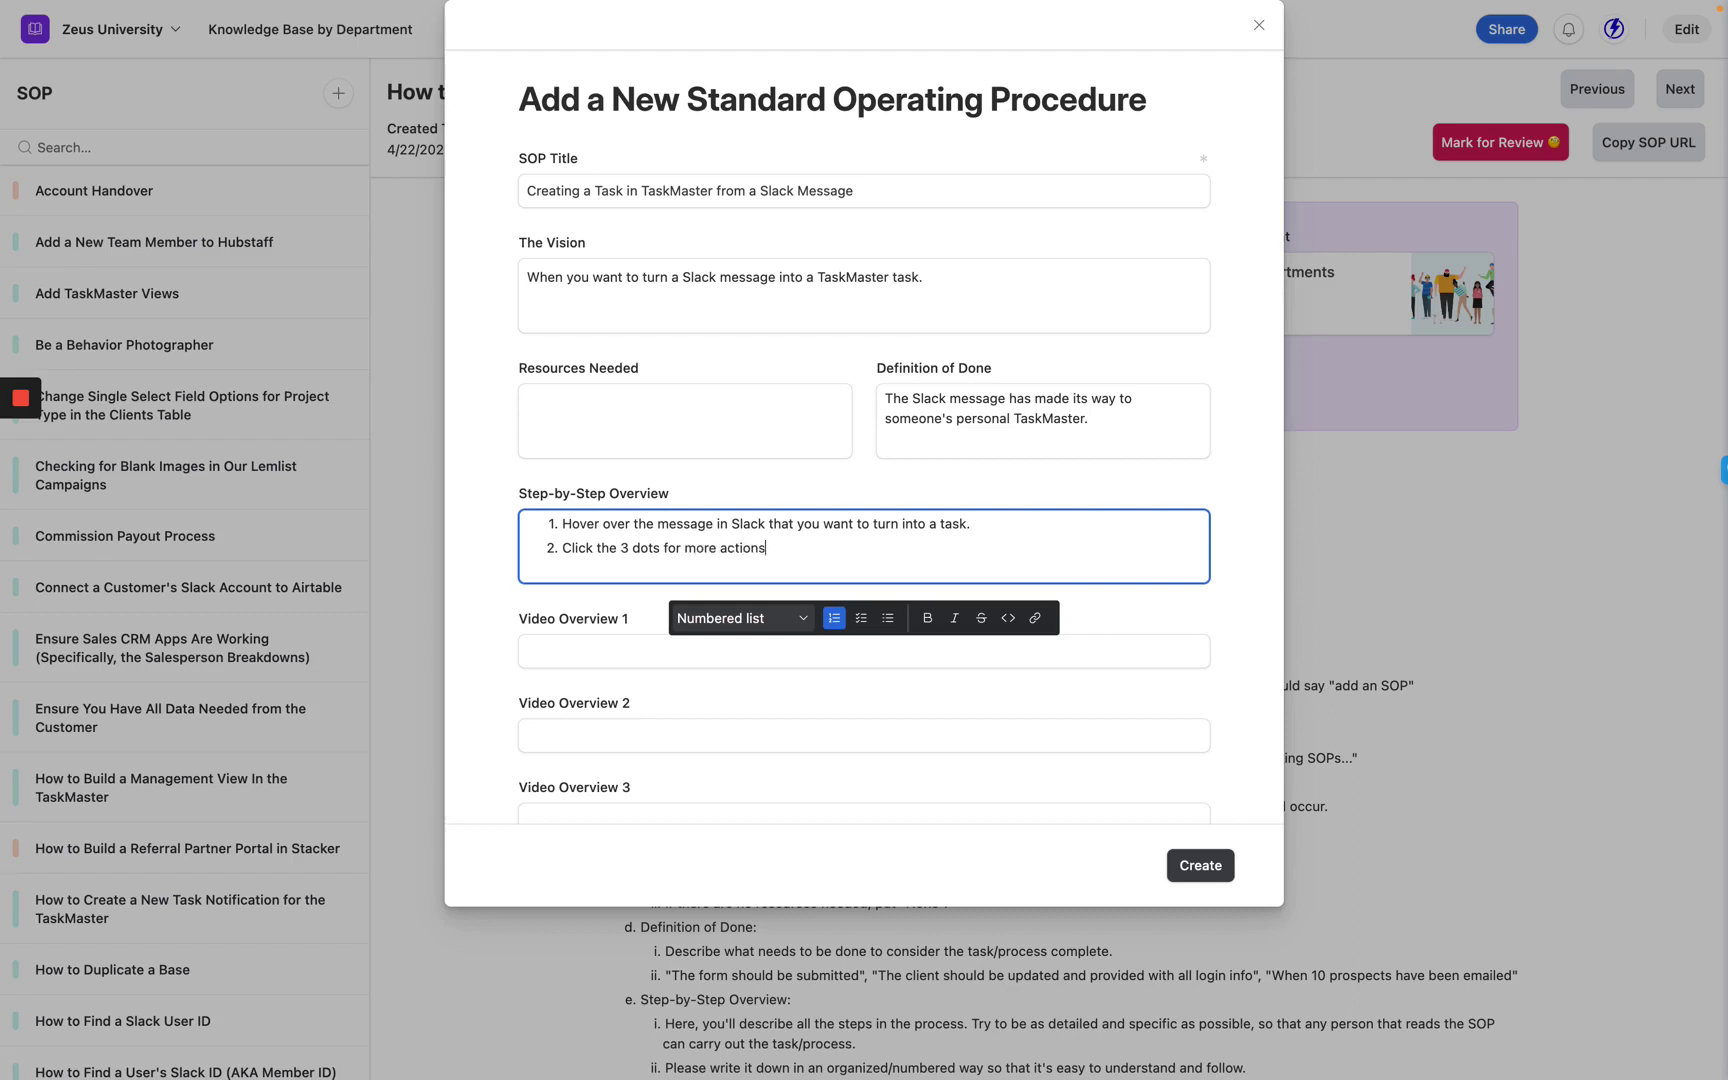
pyautogui.write('.')
pyautogui.press('Return')
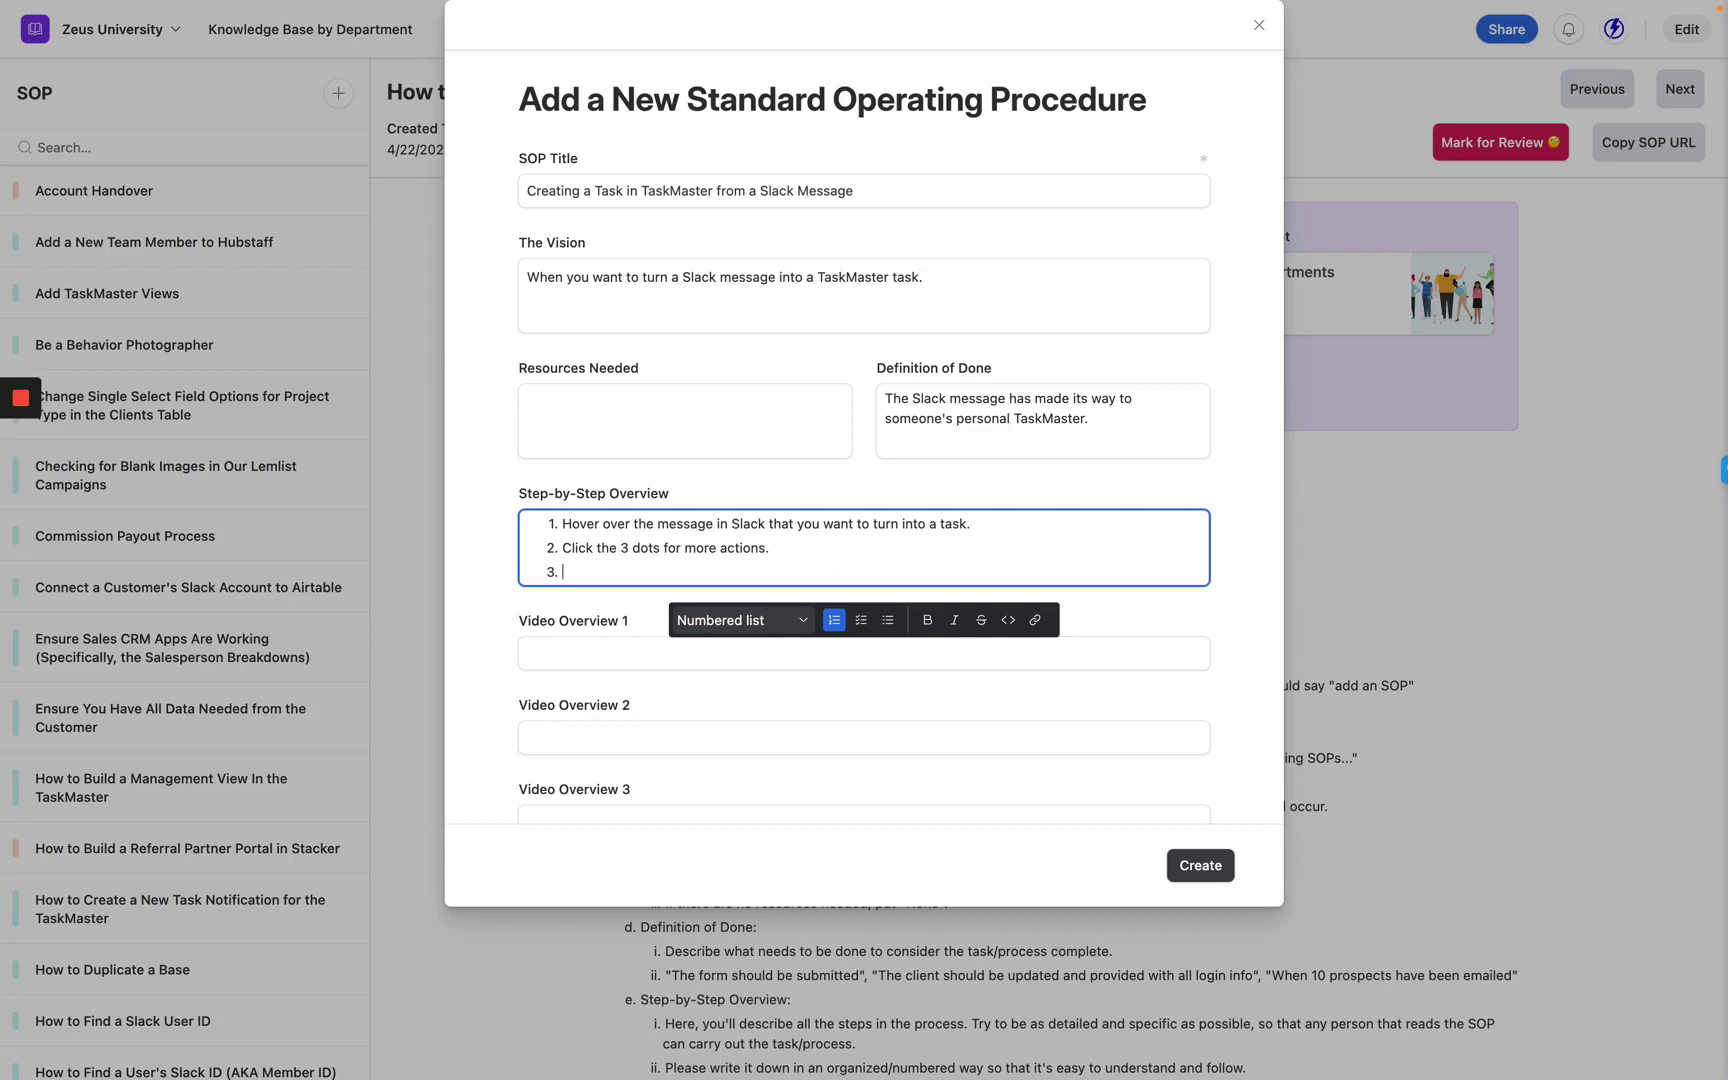
pyautogui.write('Push to Zapier')
# Push the Slack message to Zapier and review the Zap to trigger options, then return to the form.
pyautogui.moveTo(2, 252)
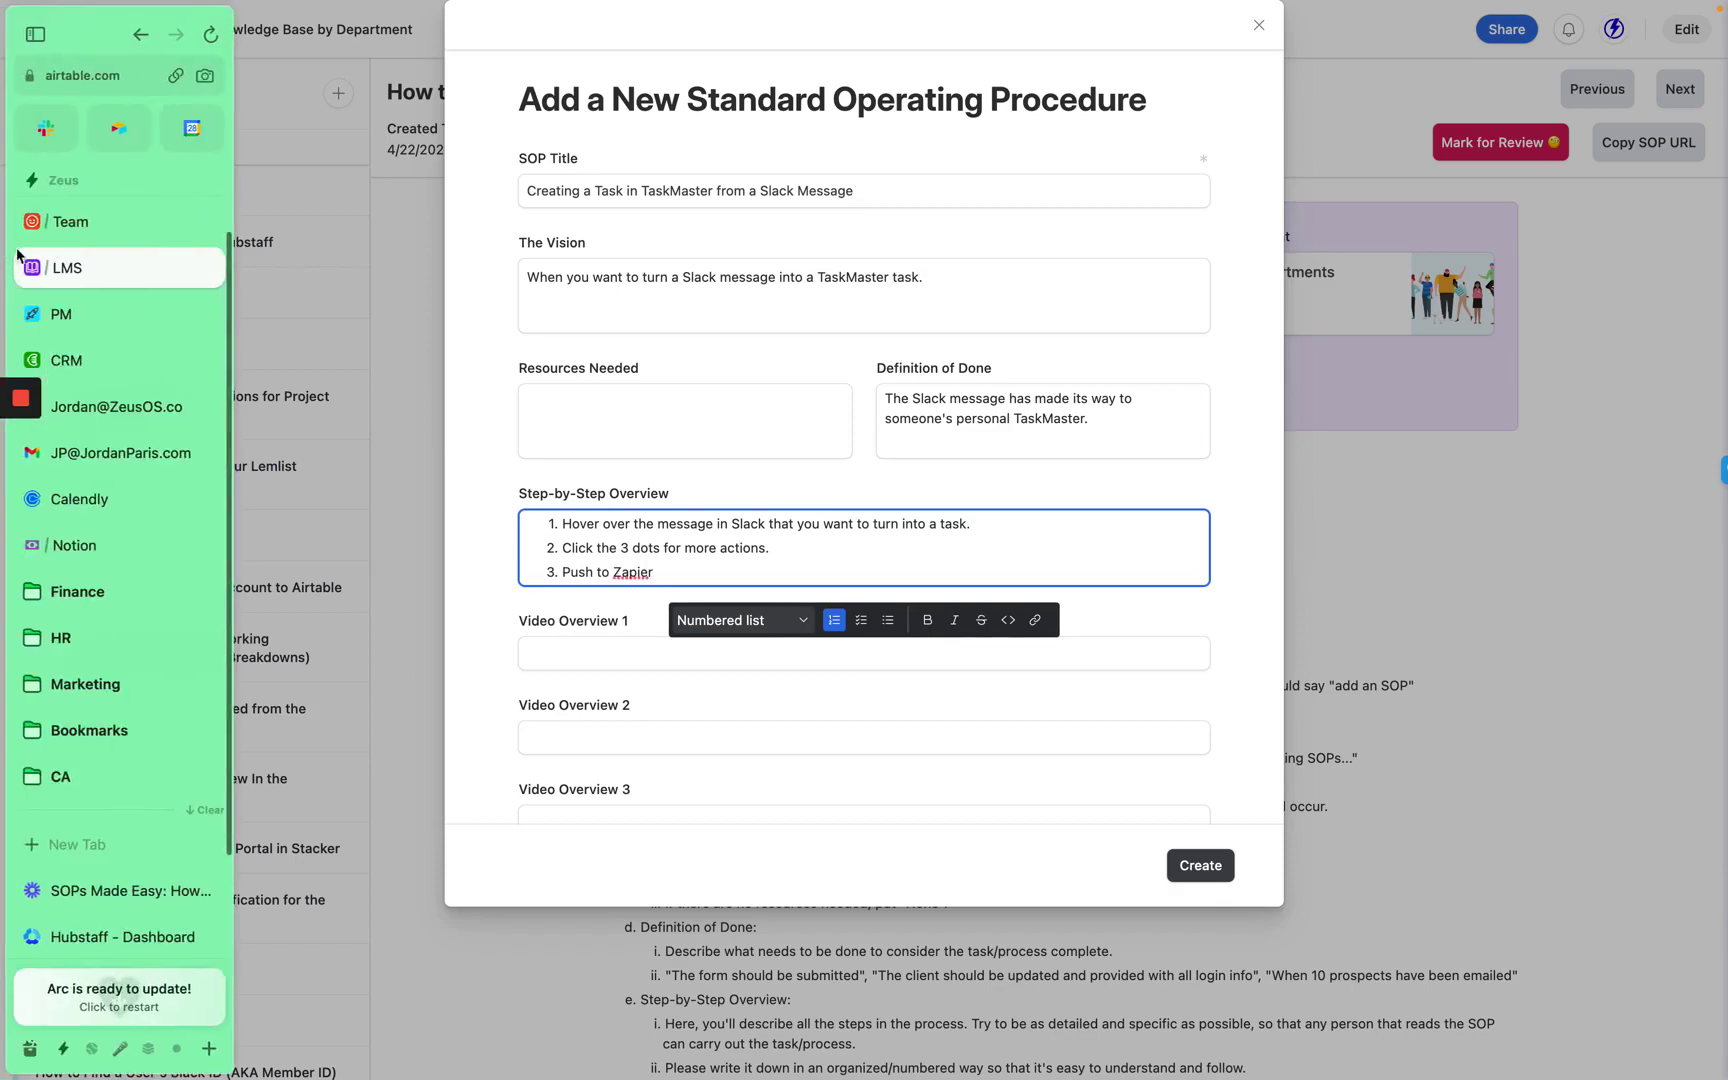
pyautogui.click(45, 128)
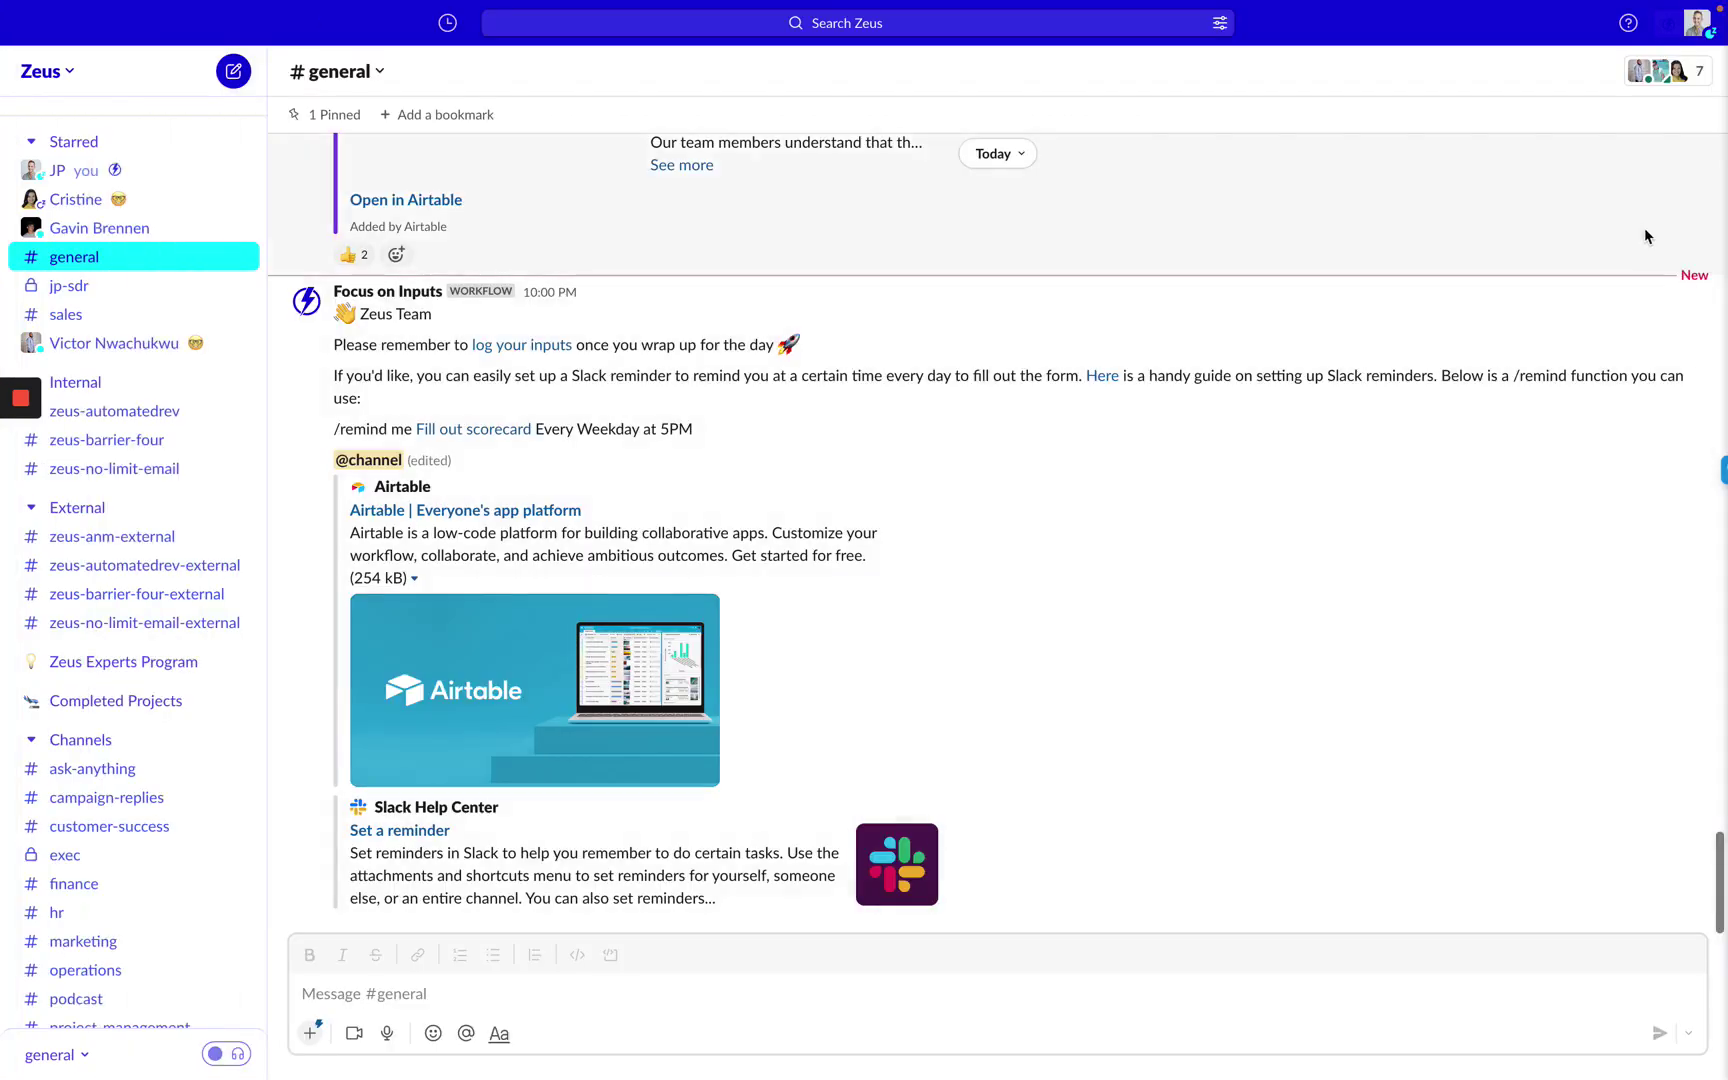
pyautogui.click(1692, 277)
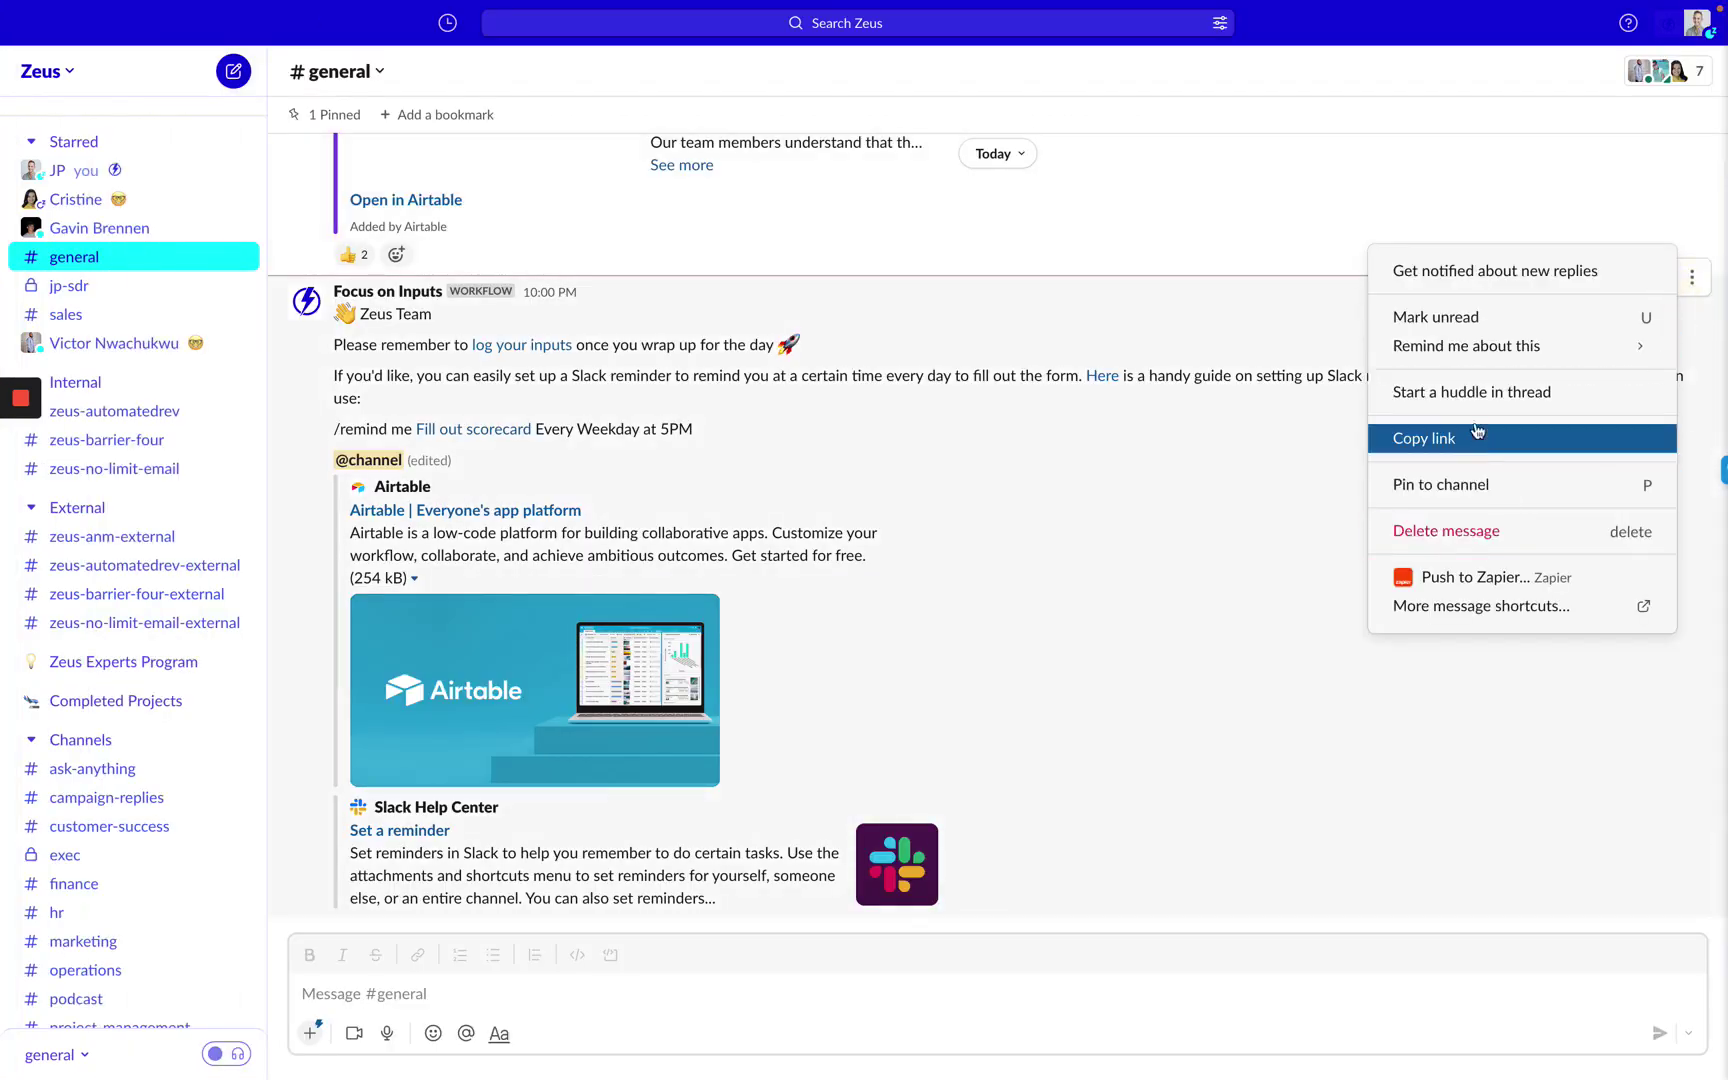
pyautogui.click(1488, 574)
pyautogui.click(683, 455)
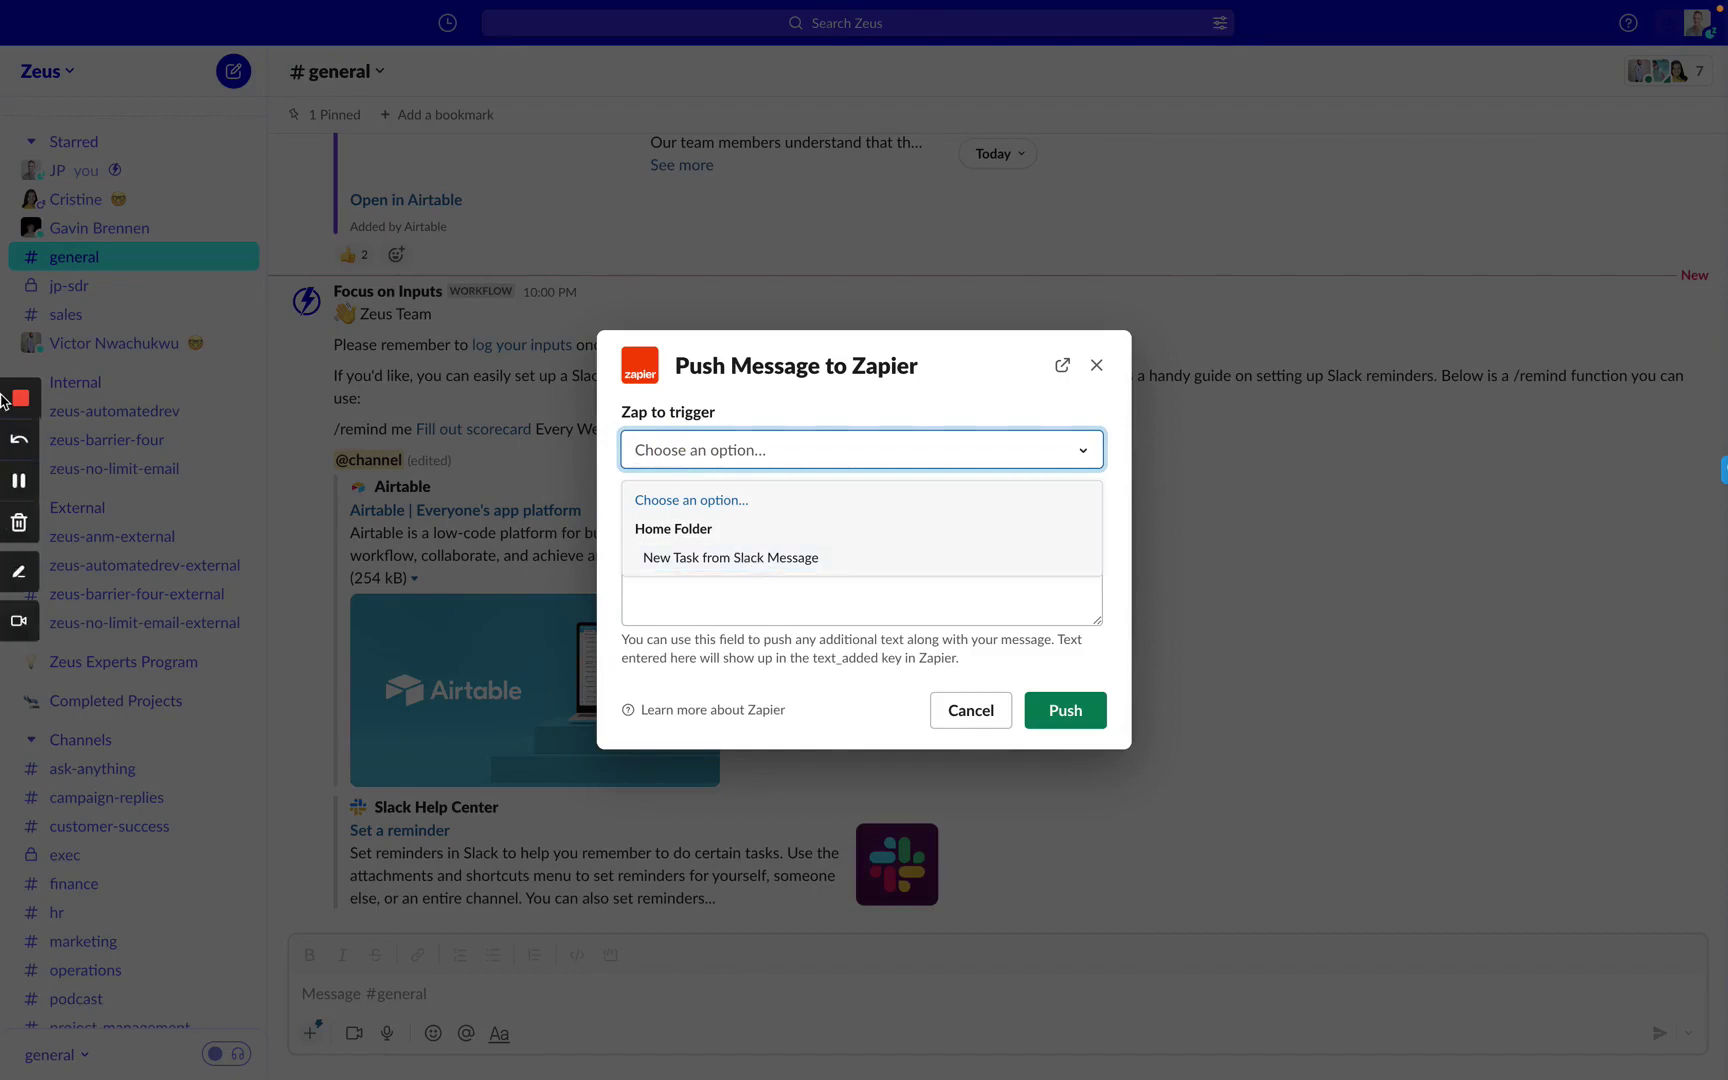
pyautogui.moveTo(3, 290)
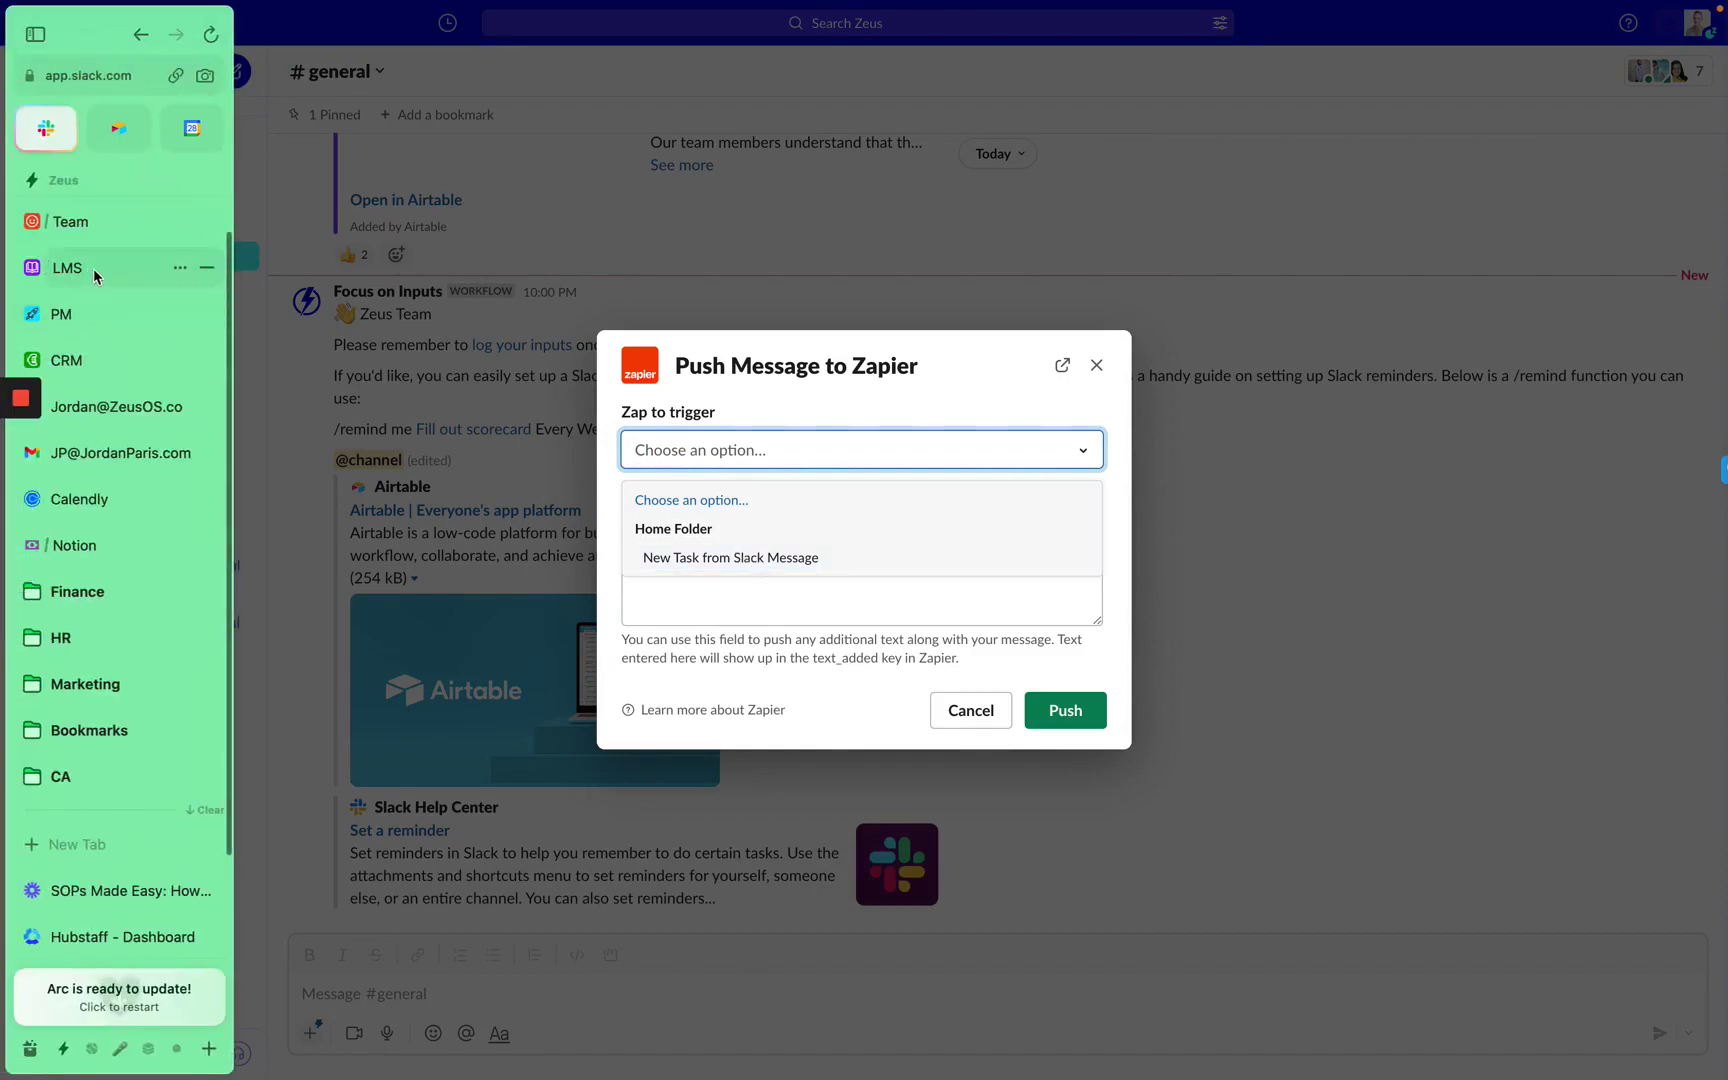
pyautogui.click(93, 269)
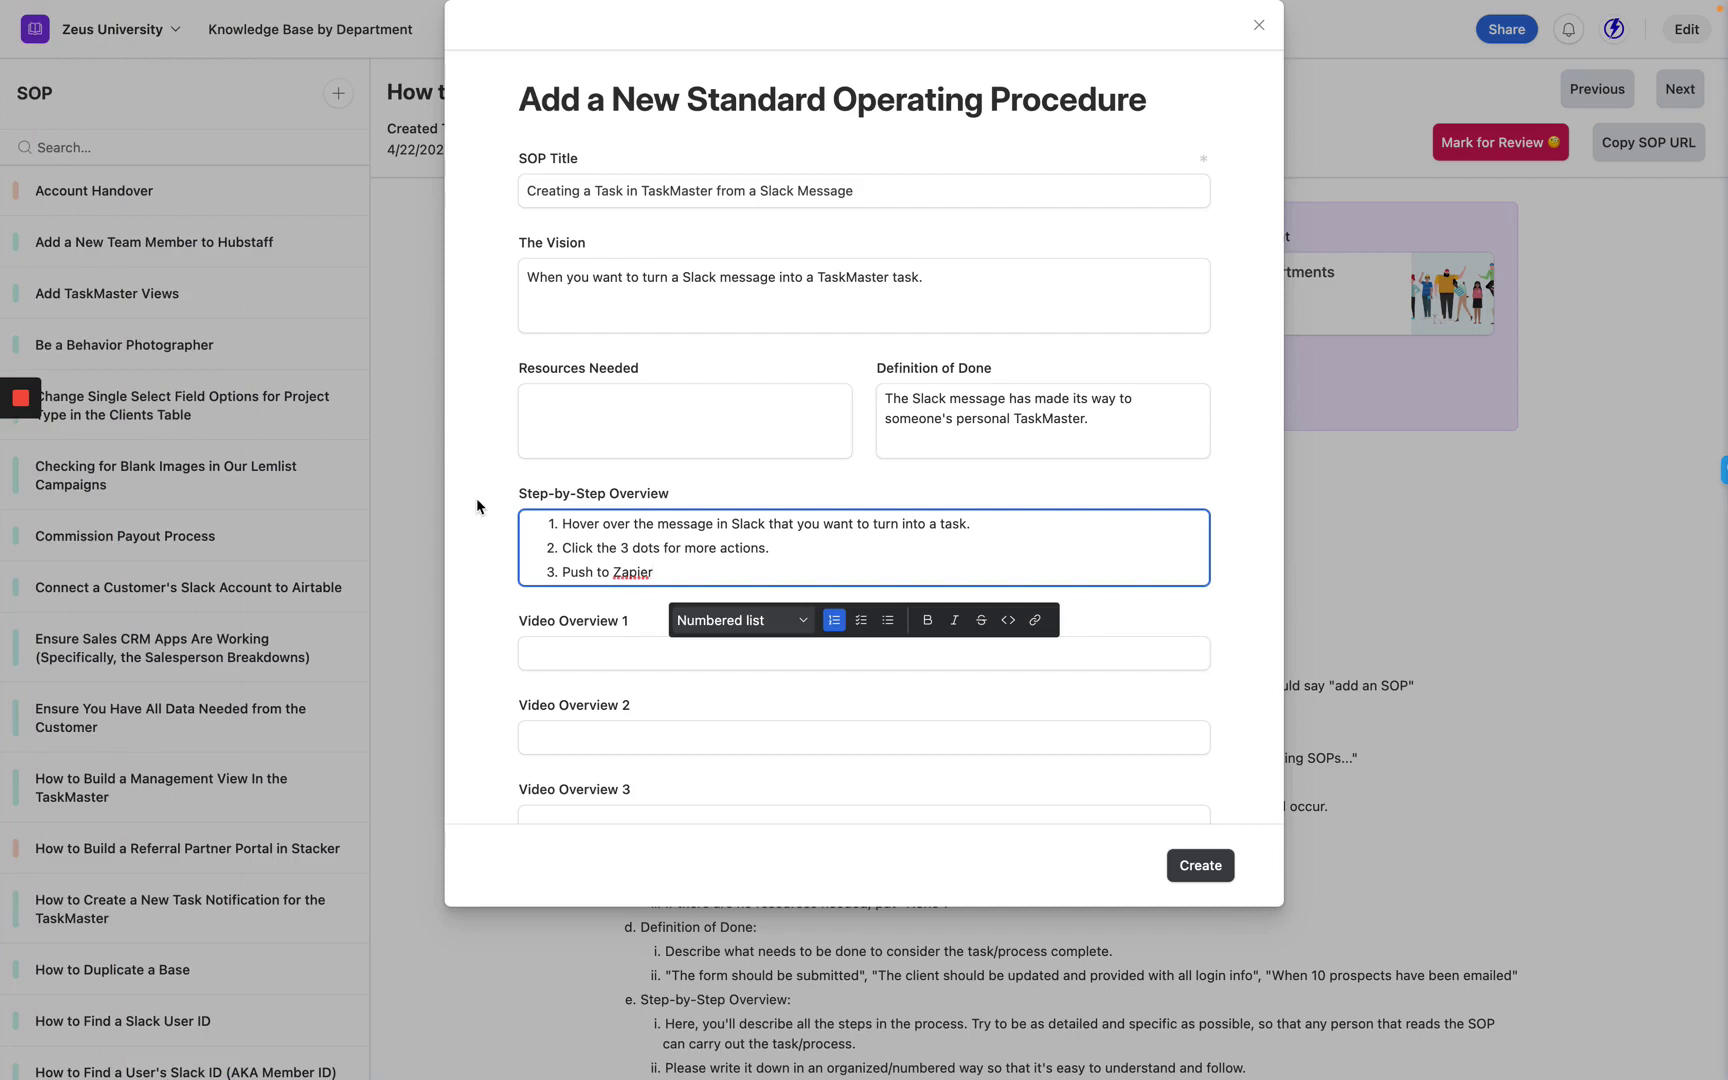
# Write step 4: 'Under Zap to Trigger, select the New Task from Slack Message option'.
pyautogui.press('Return')
pyautogui.write('Under Za')
pyautogui.press('BackSpace')
pyautogui.press('BackSpace')
pyautogui.write('Zap to ')
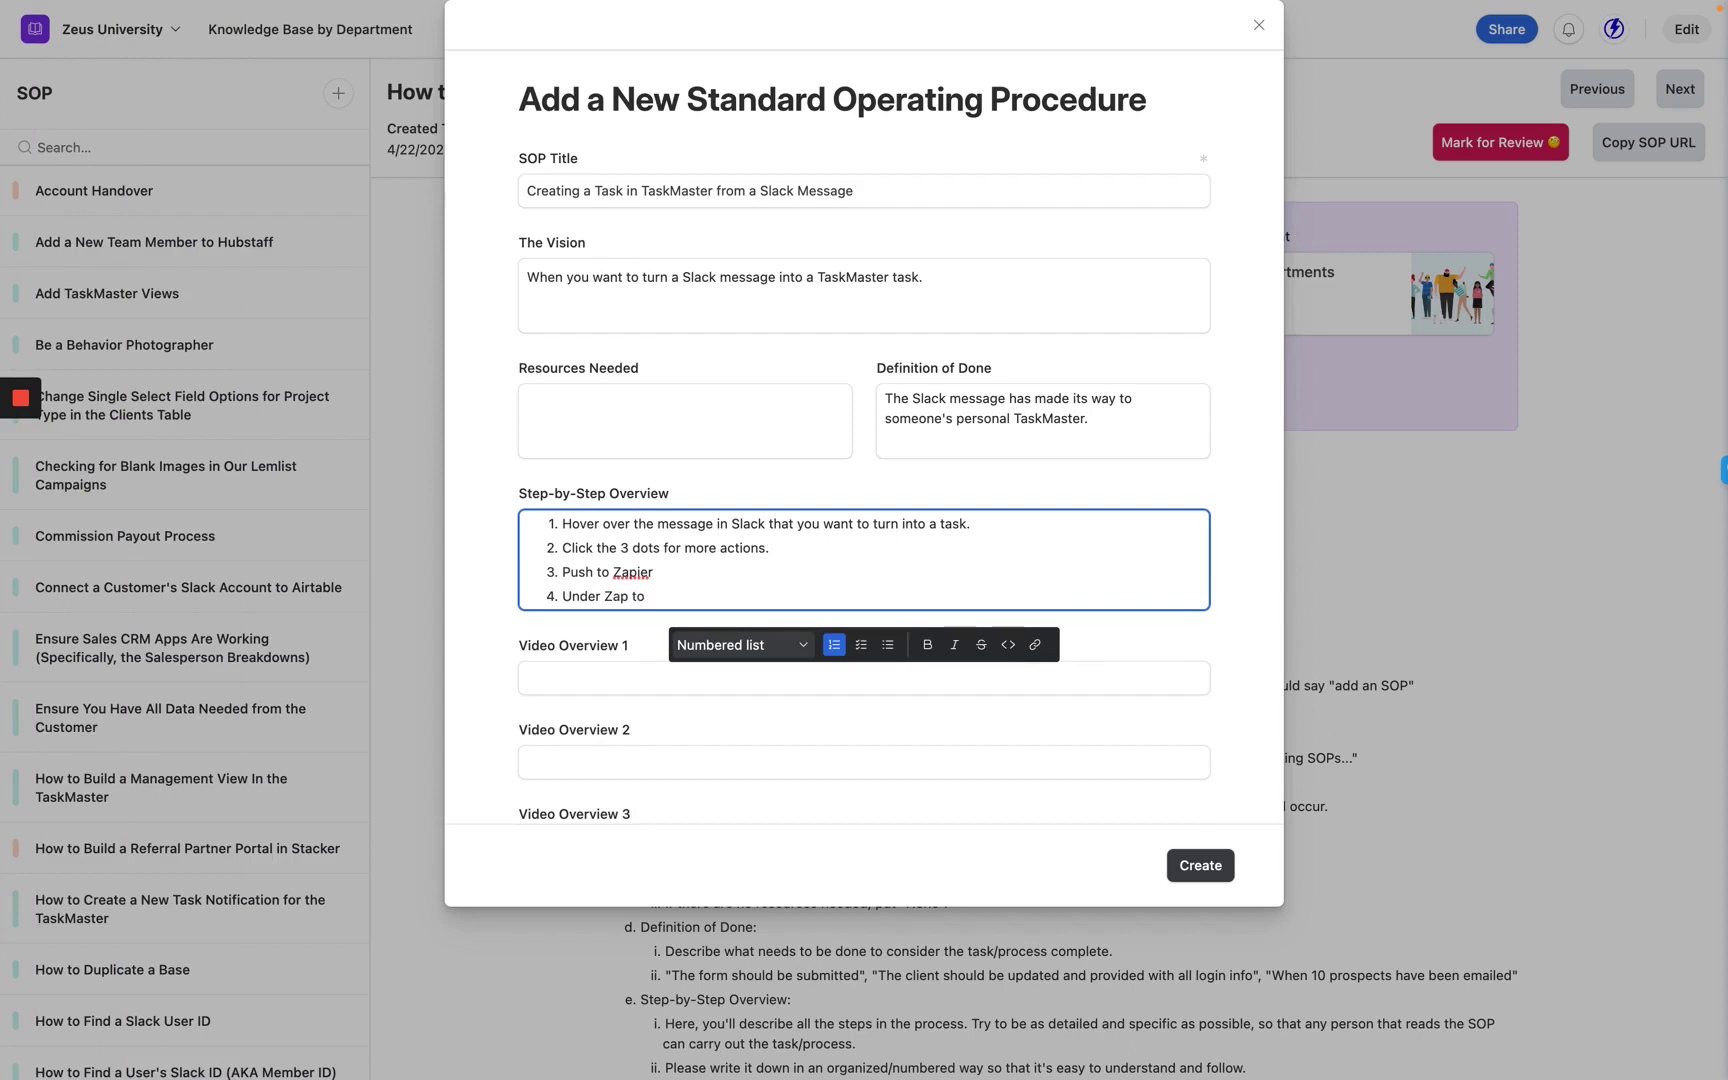
pyautogui.write('Trigger, ch')
pyautogui.press('BackSpace')
pyautogui.press('BackSpace')
pyautogui.write('select the')
pyautogui.moveTo(3, 254)
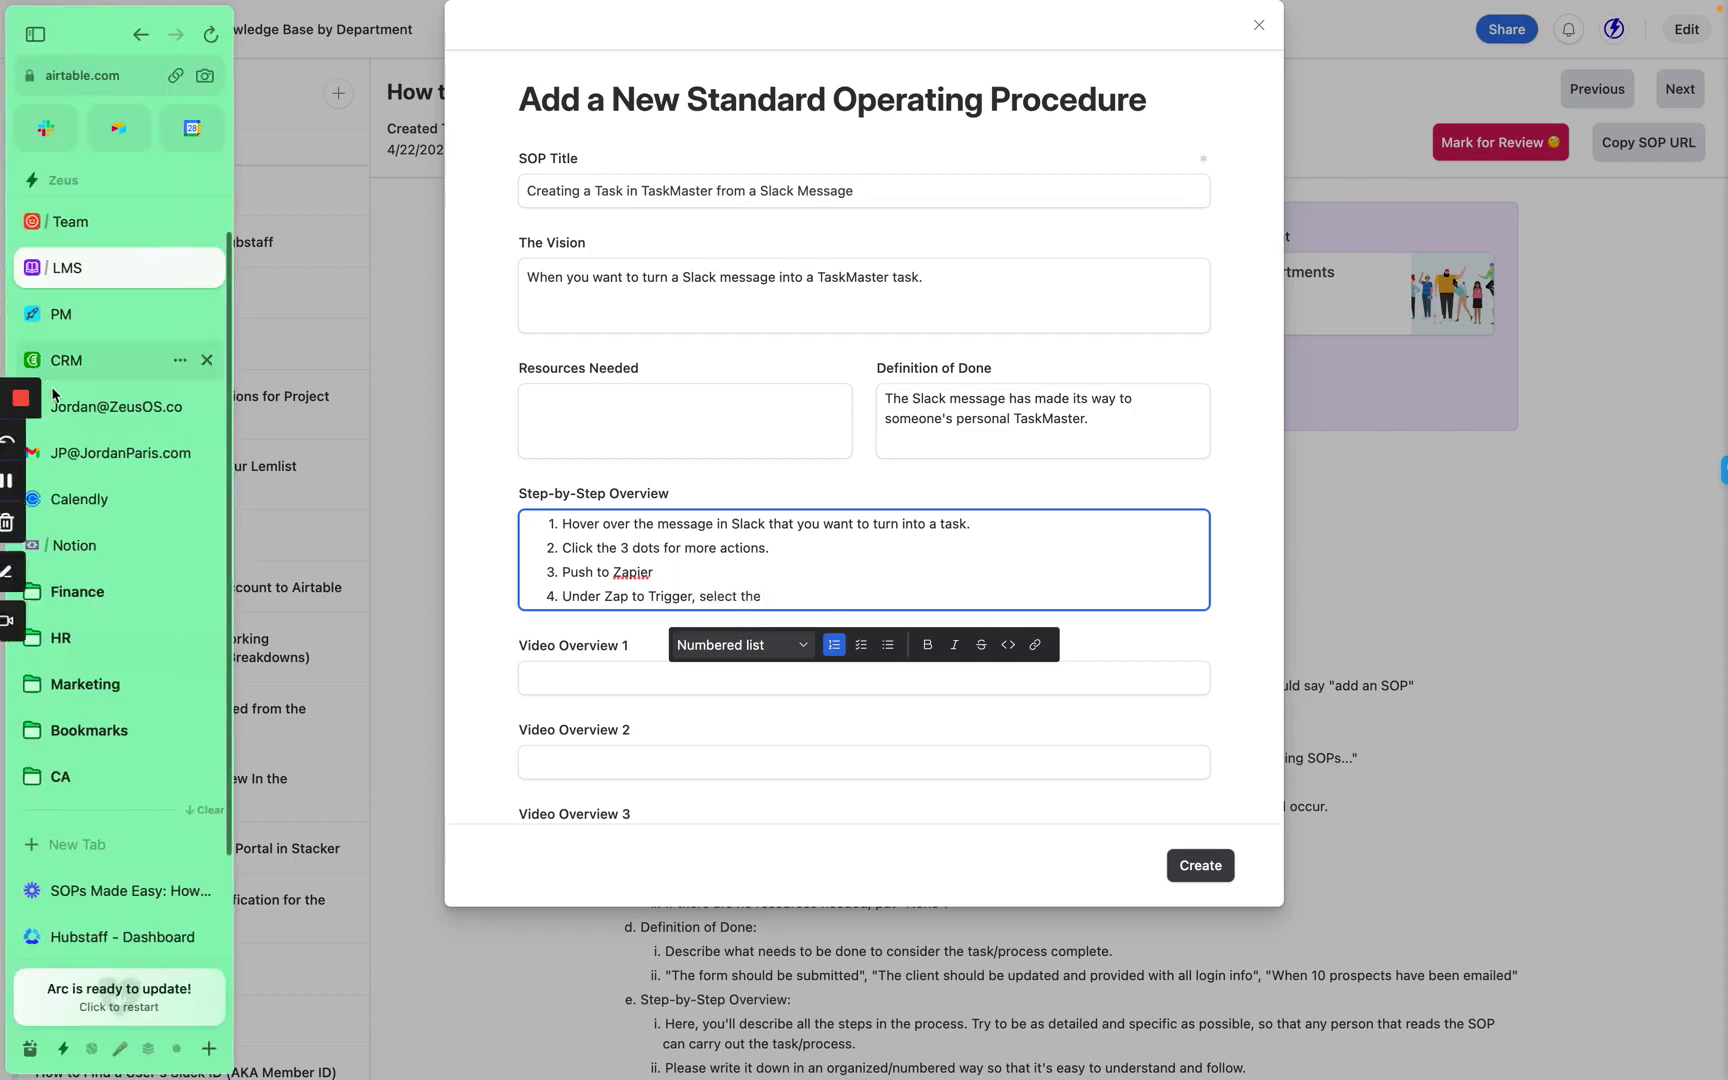
pyautogui.click(41, 138)
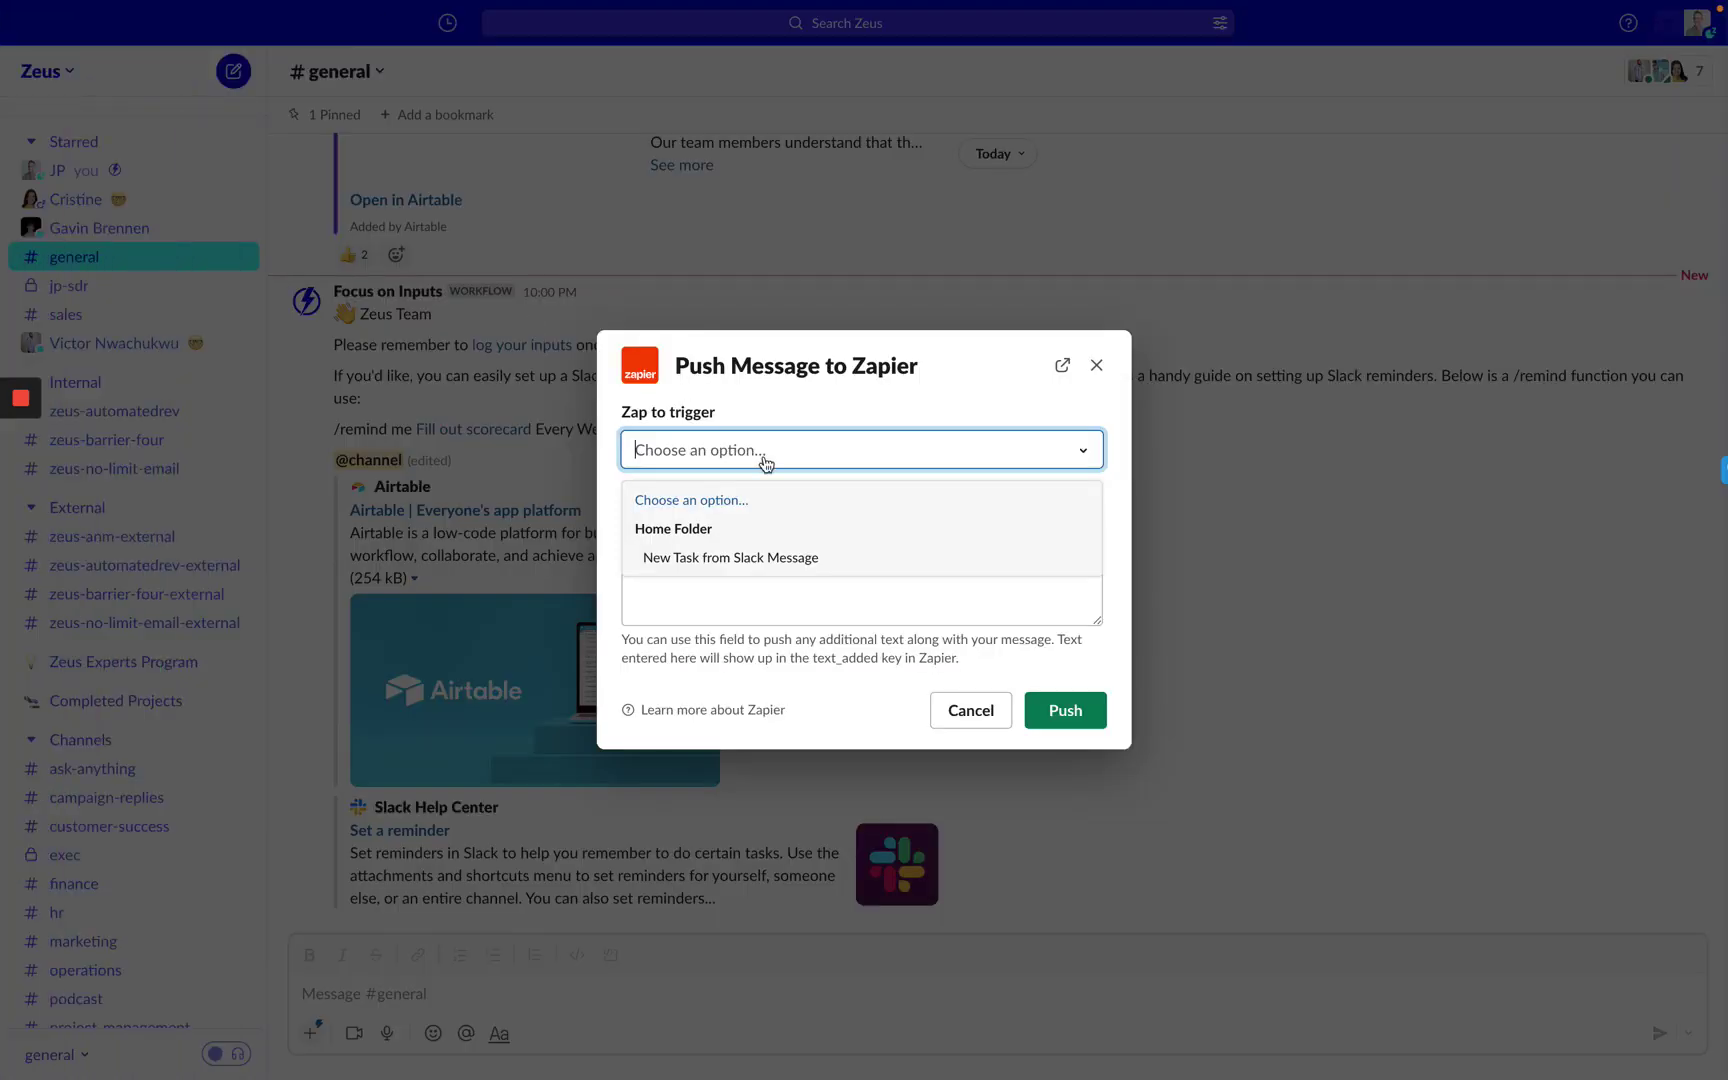
pyautogui.moveTo(3, 280)
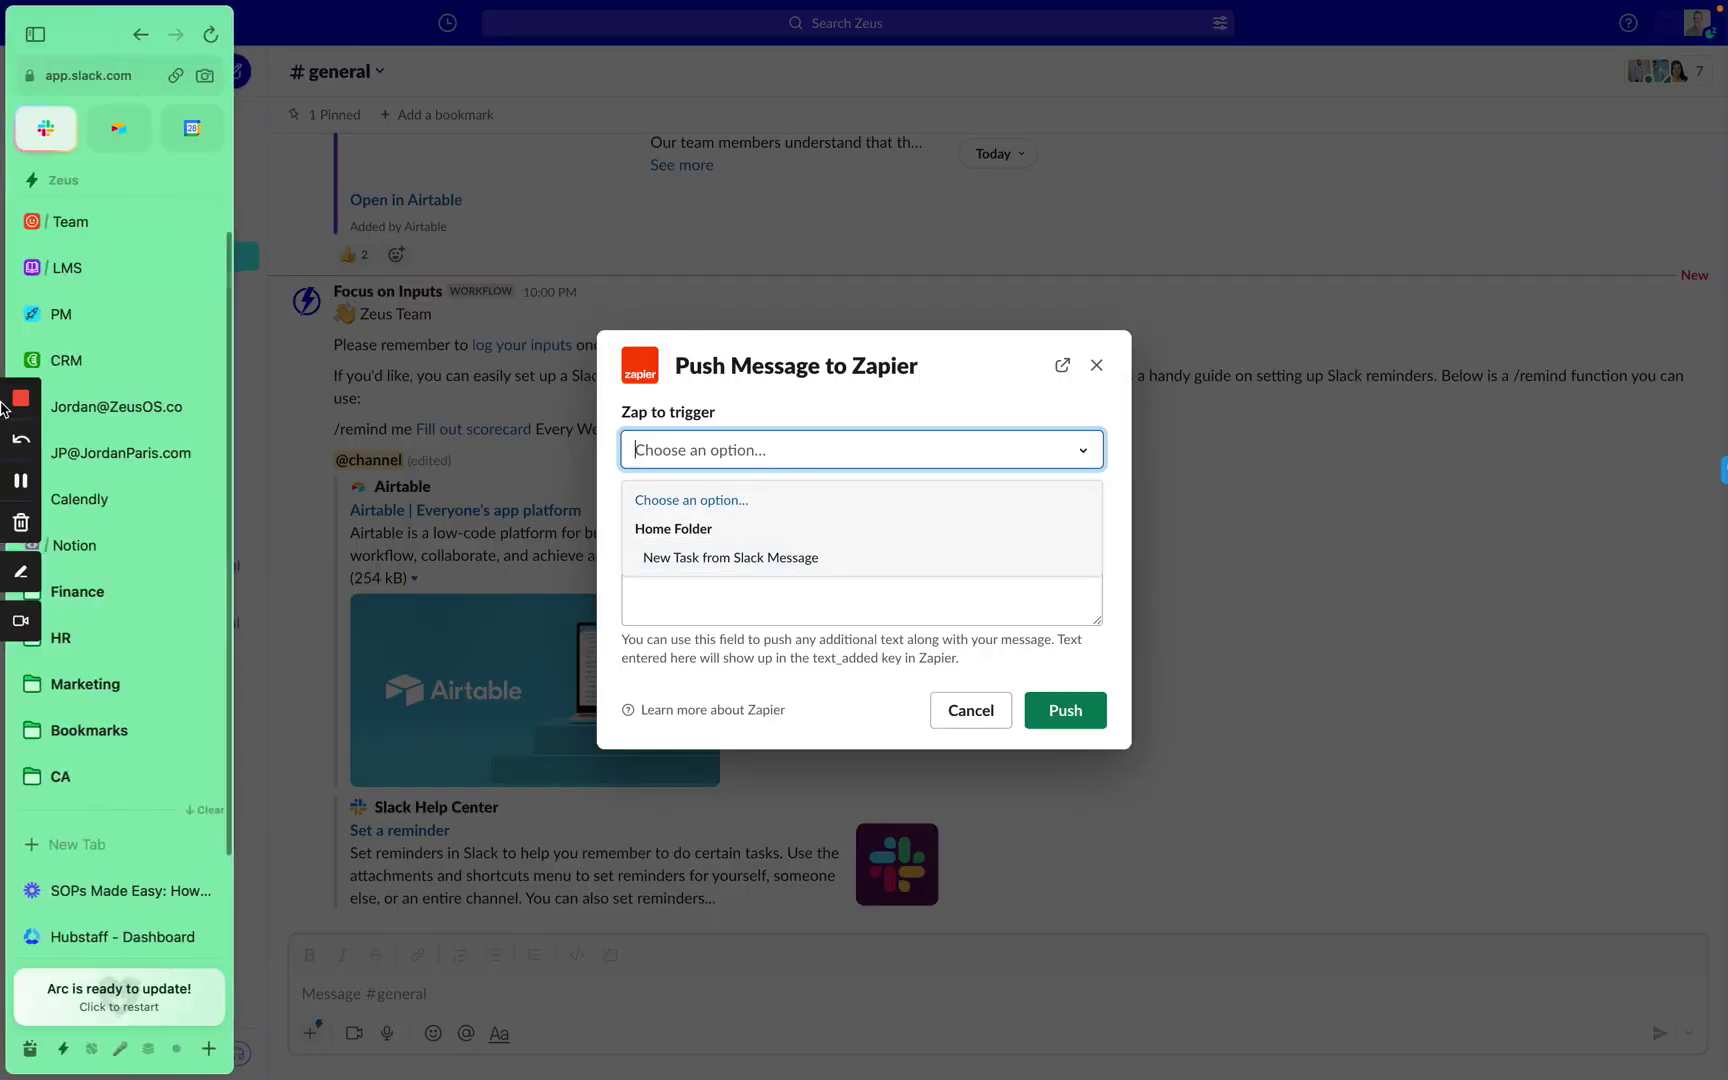
pyautogui.click(93, 281)
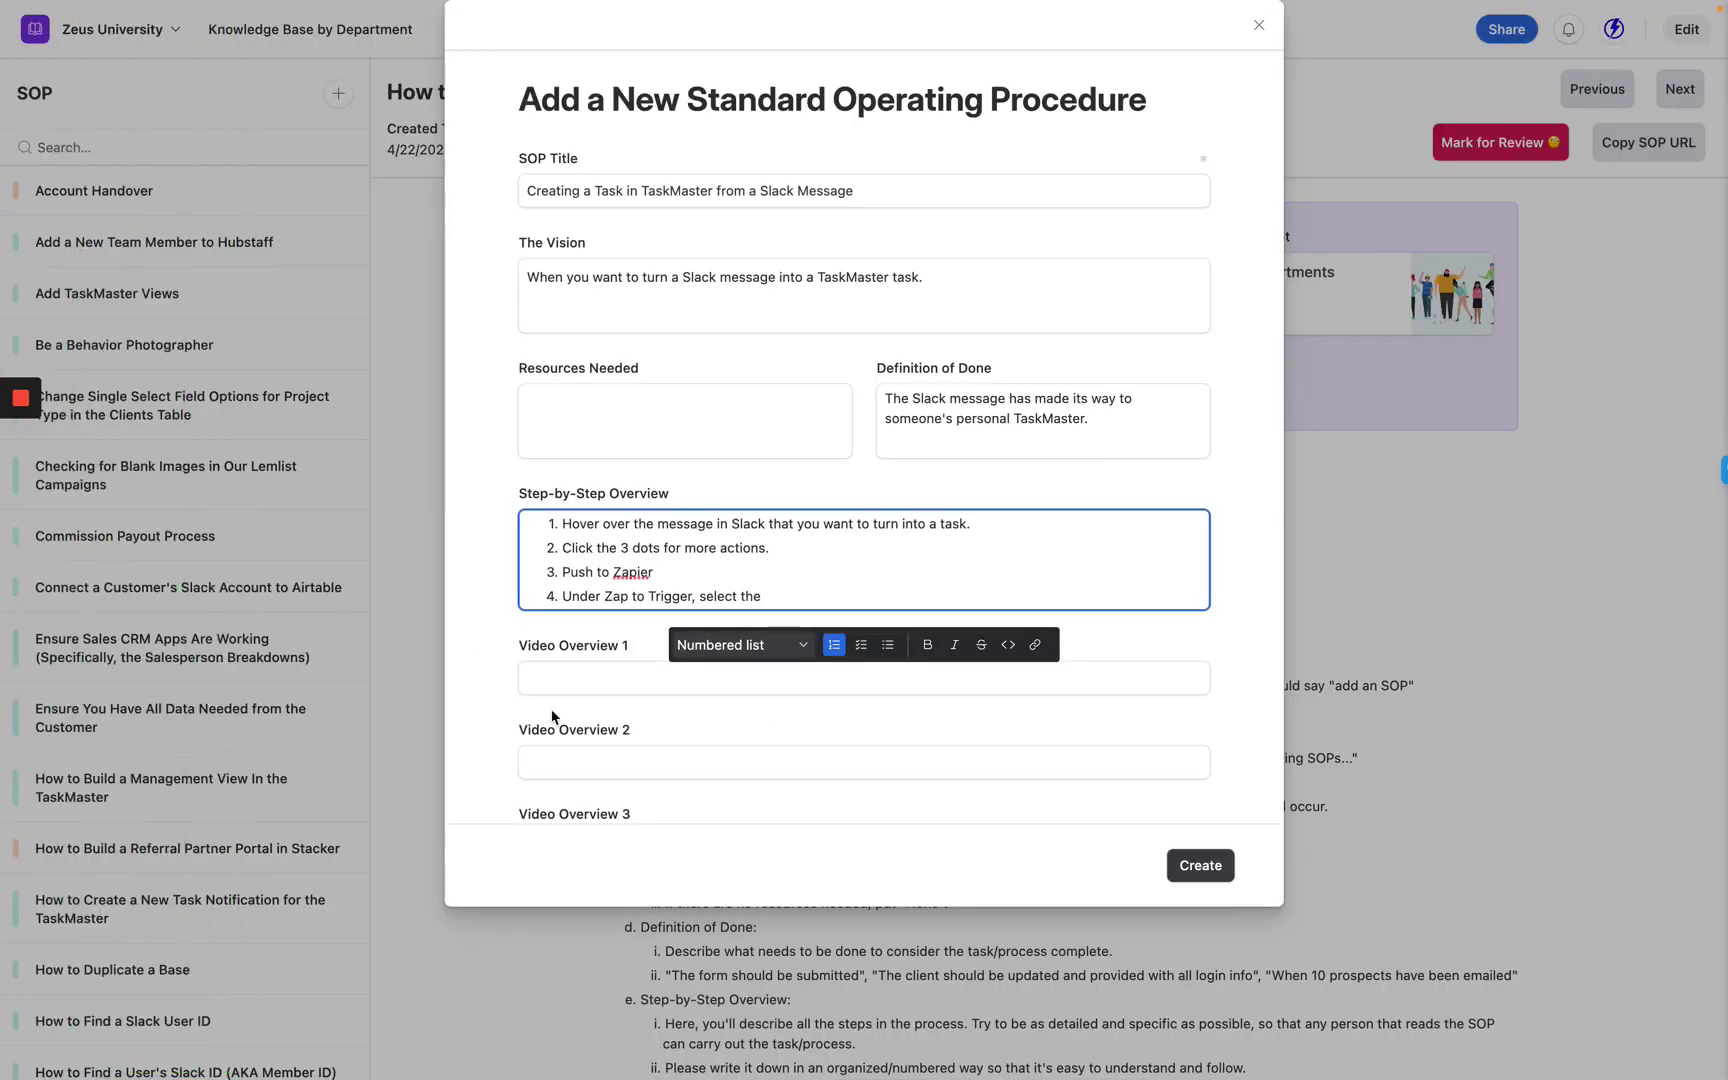
pyautogui.write('New Task from Slack Message ')
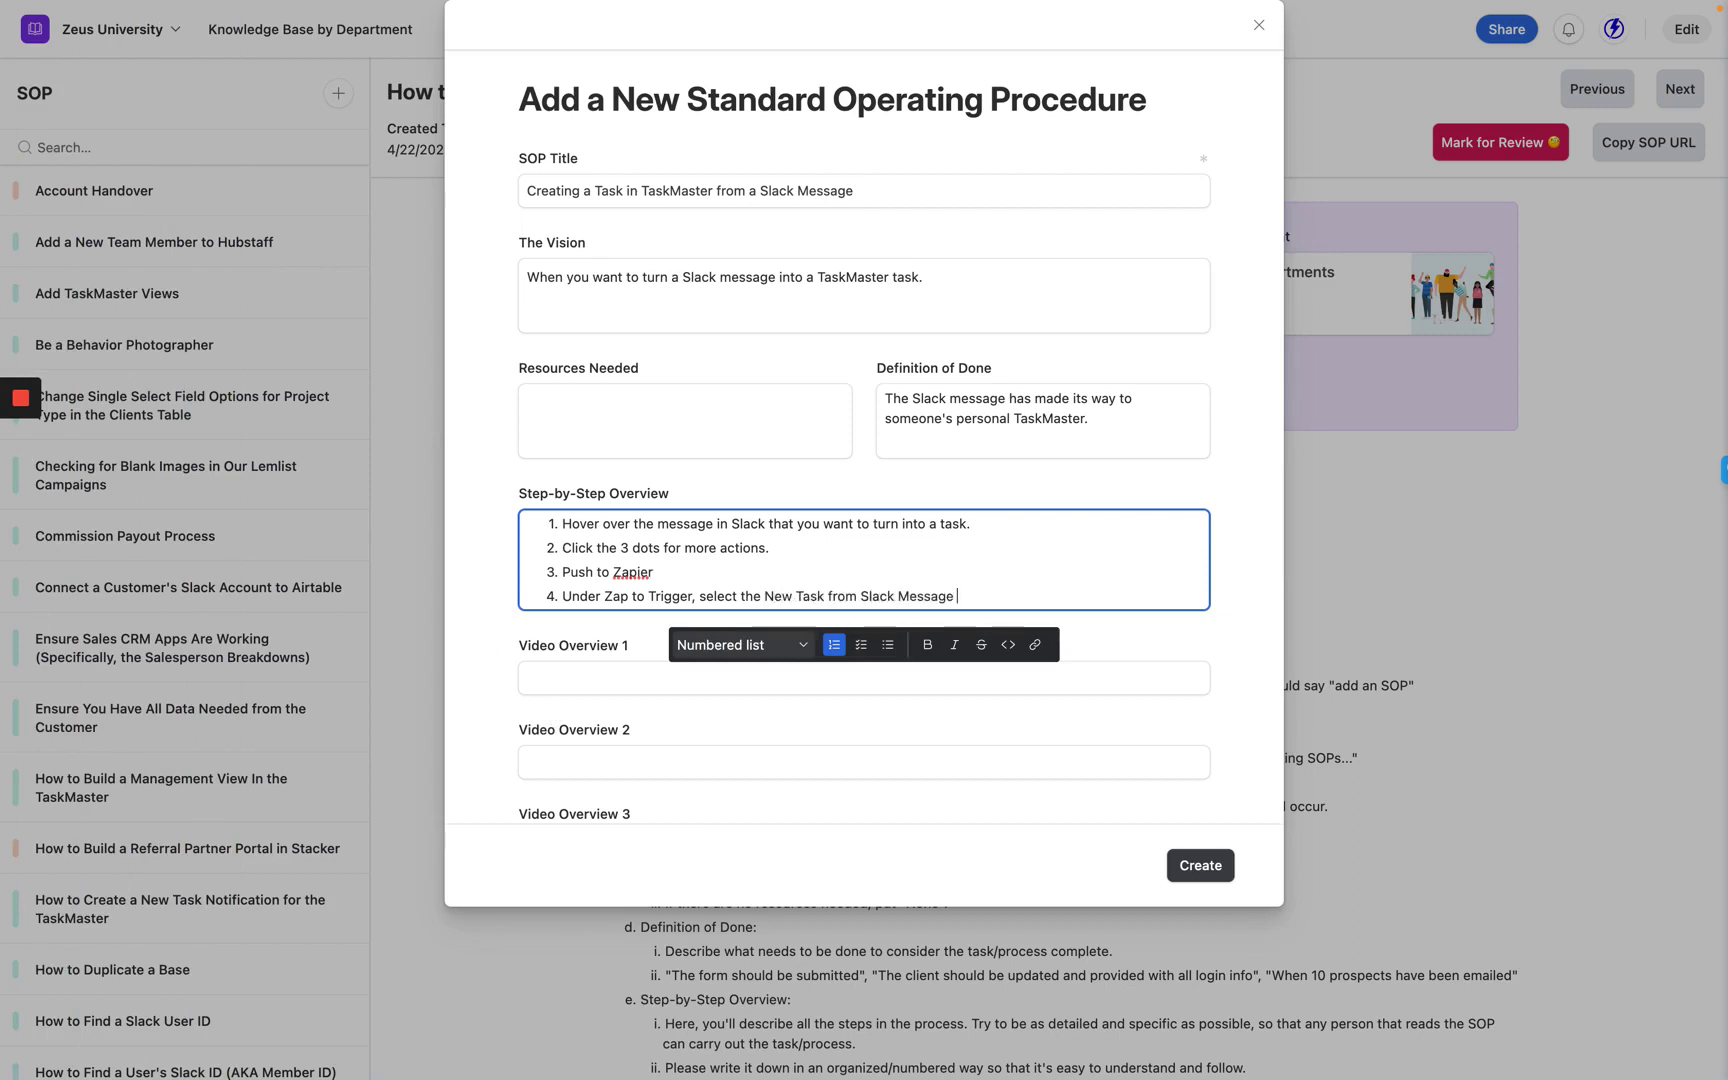
pyautogui.write('option.')
# Italicize 'Zap to Trigger' and 'New Task from Slack Message' in step 4 and start an empty step 5.
pyautogui.moveTo(604, 597); pyautogui.dragTo(696, 598)
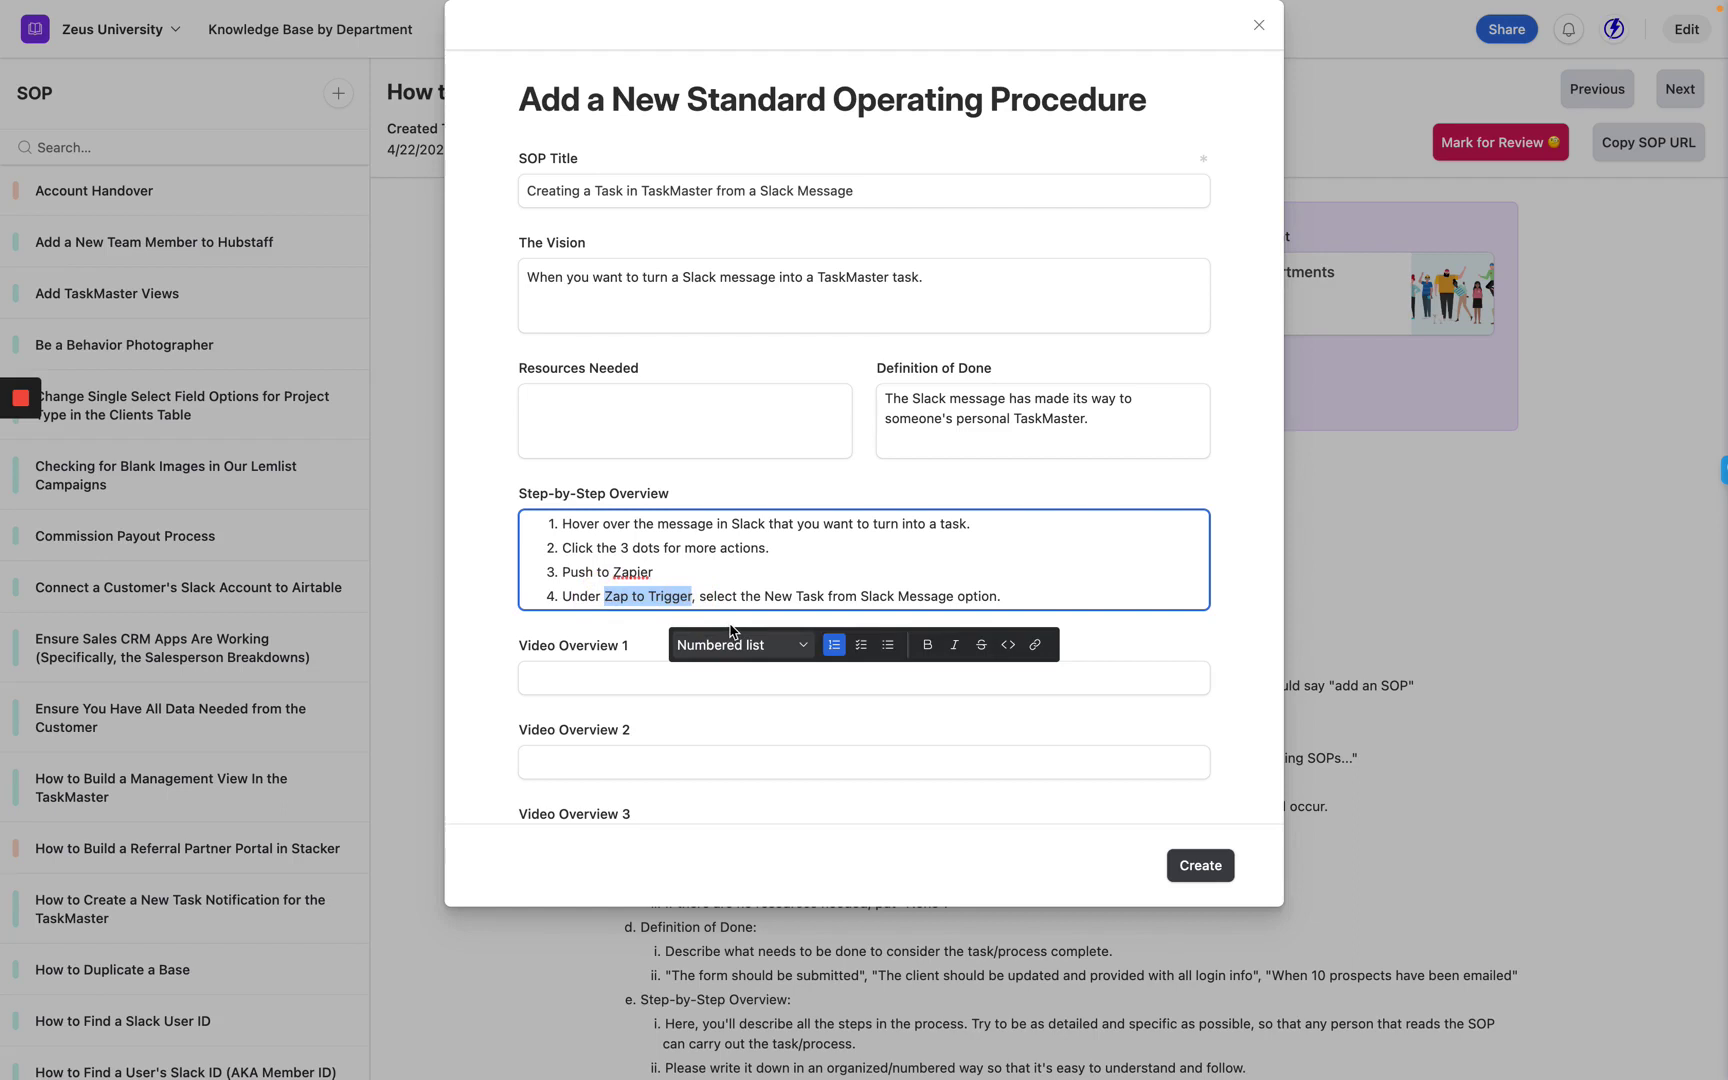
pyautogui.hotkey('ctrl', 'i')
pyautogui.click(768, 597)
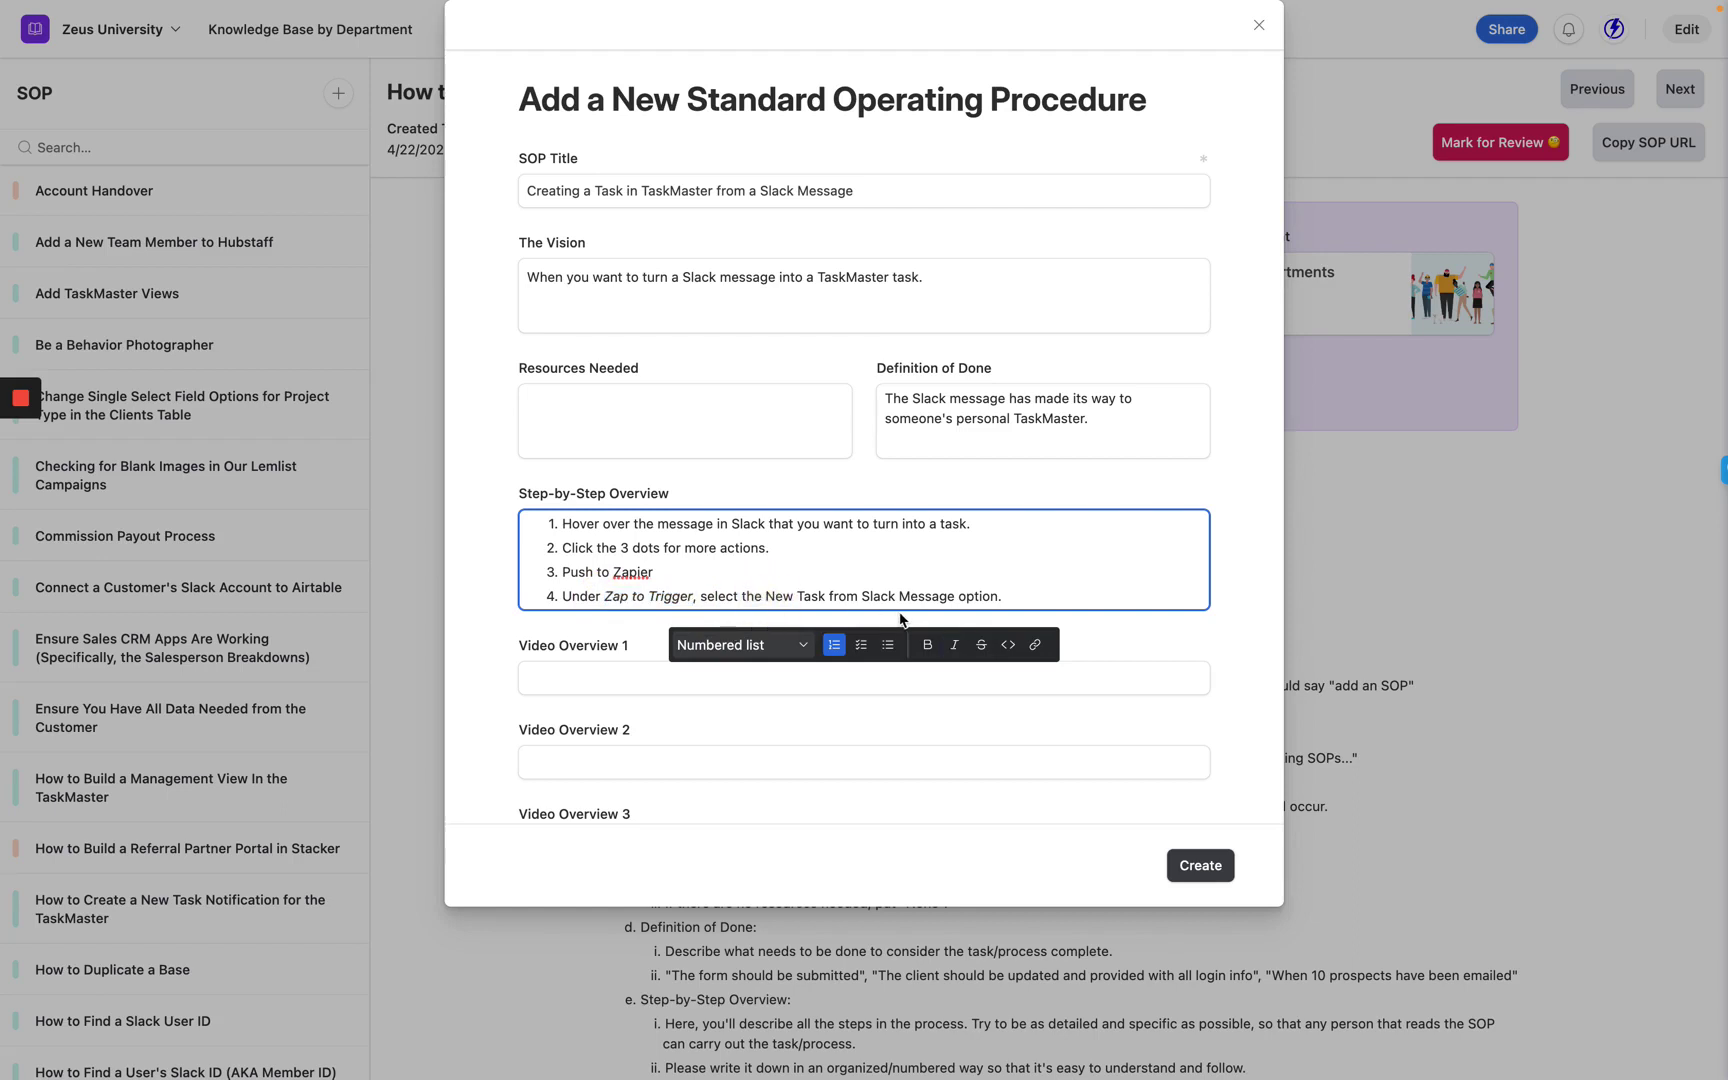
pyautogui.keyDown('shift'); pyautogui.click(953, 600); pyautogui.keyUp('shift')
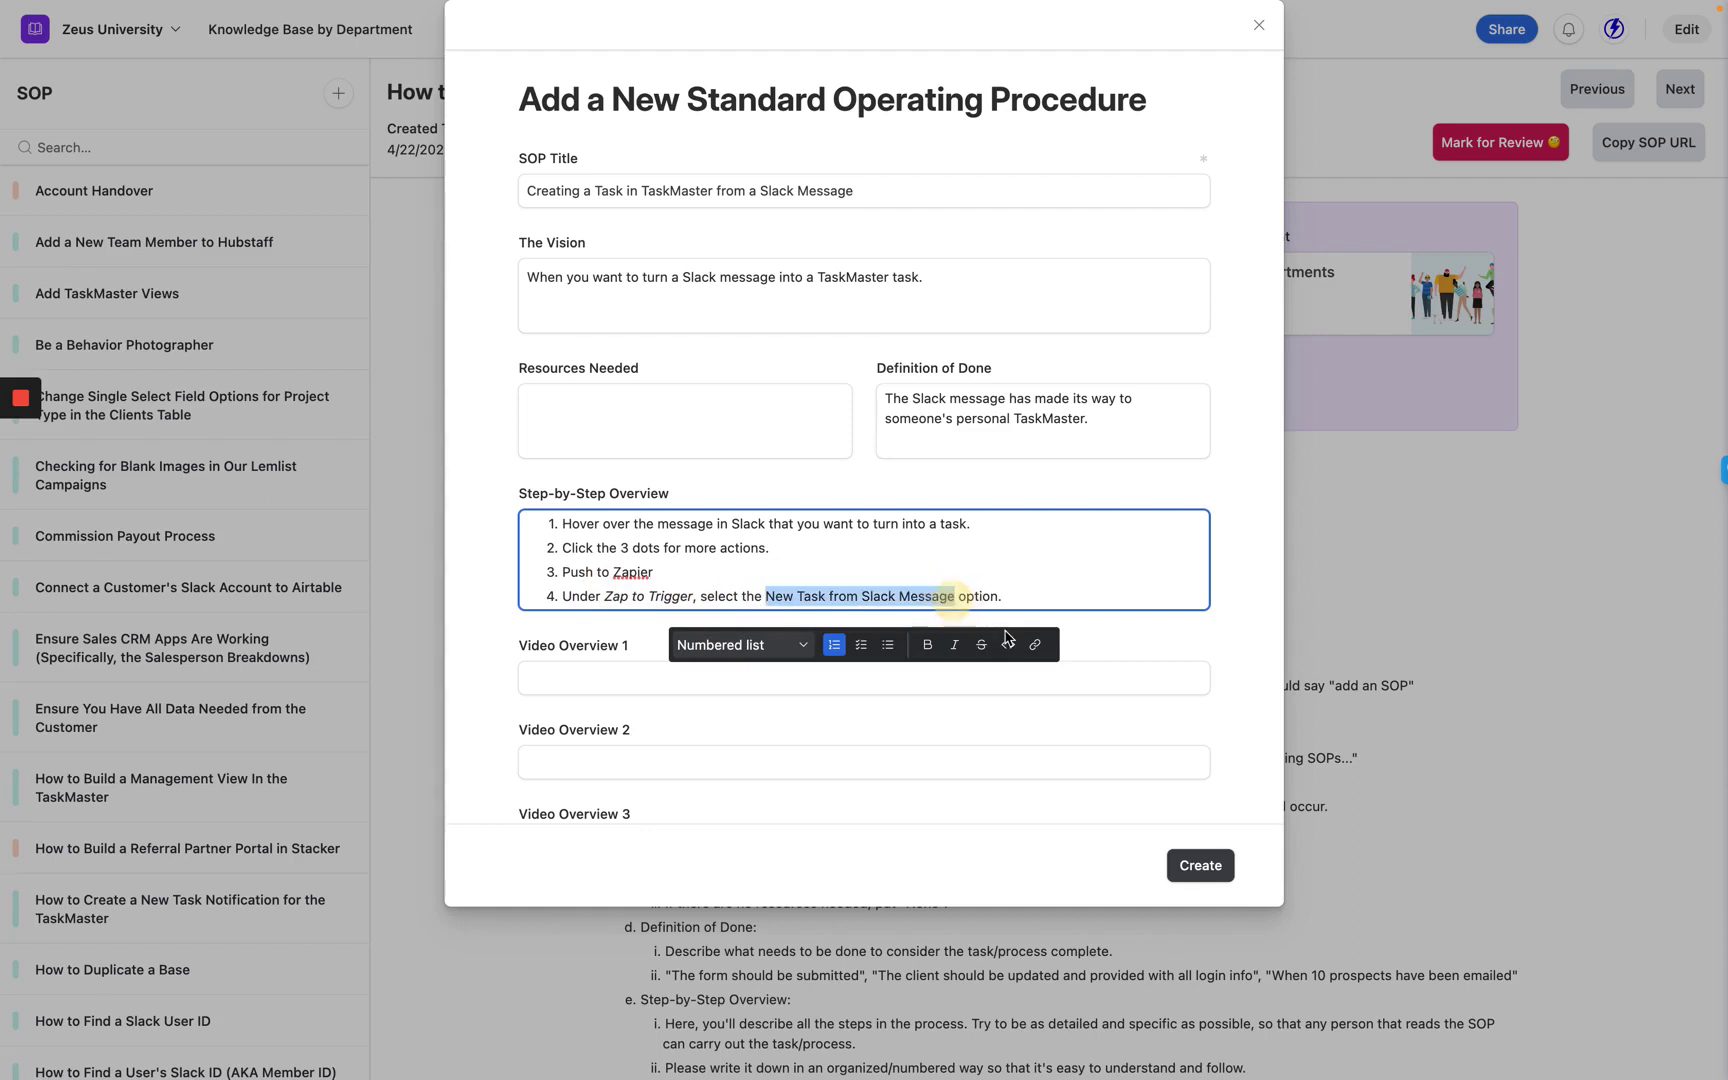
pyautogui.hotkey('ctrl', 'i')
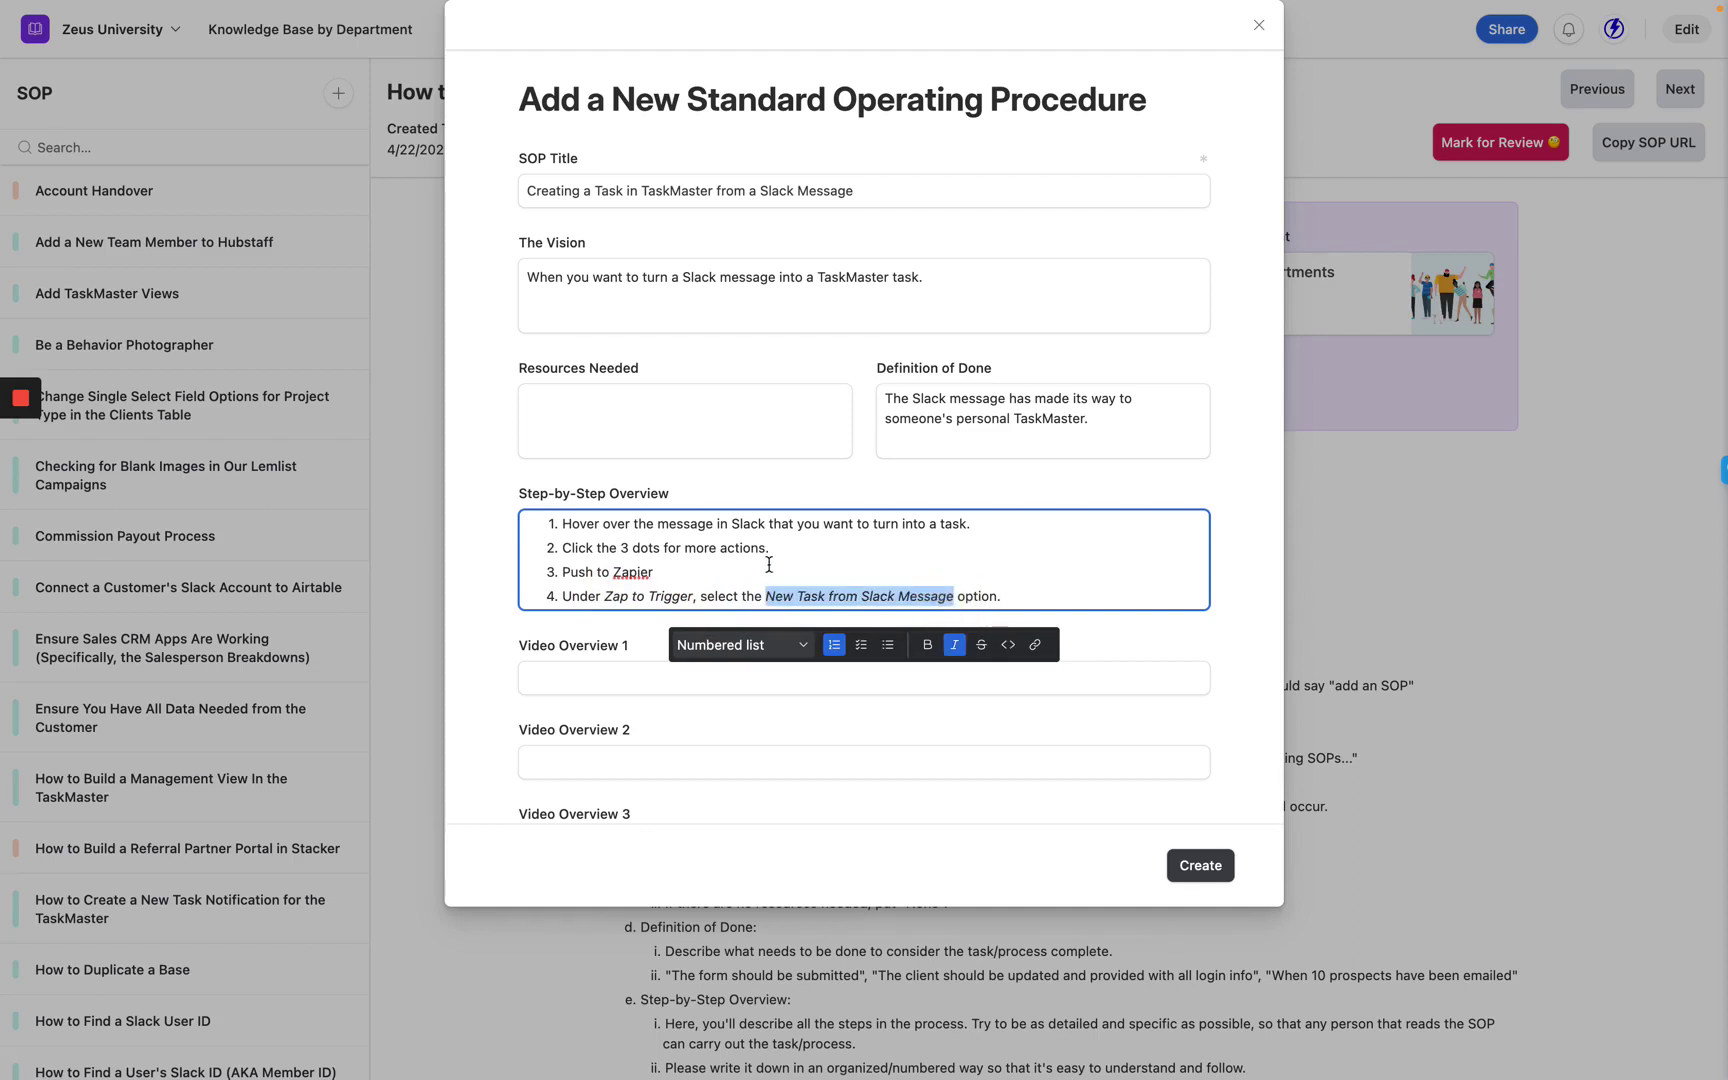
pyautogui.click(1031, 600)
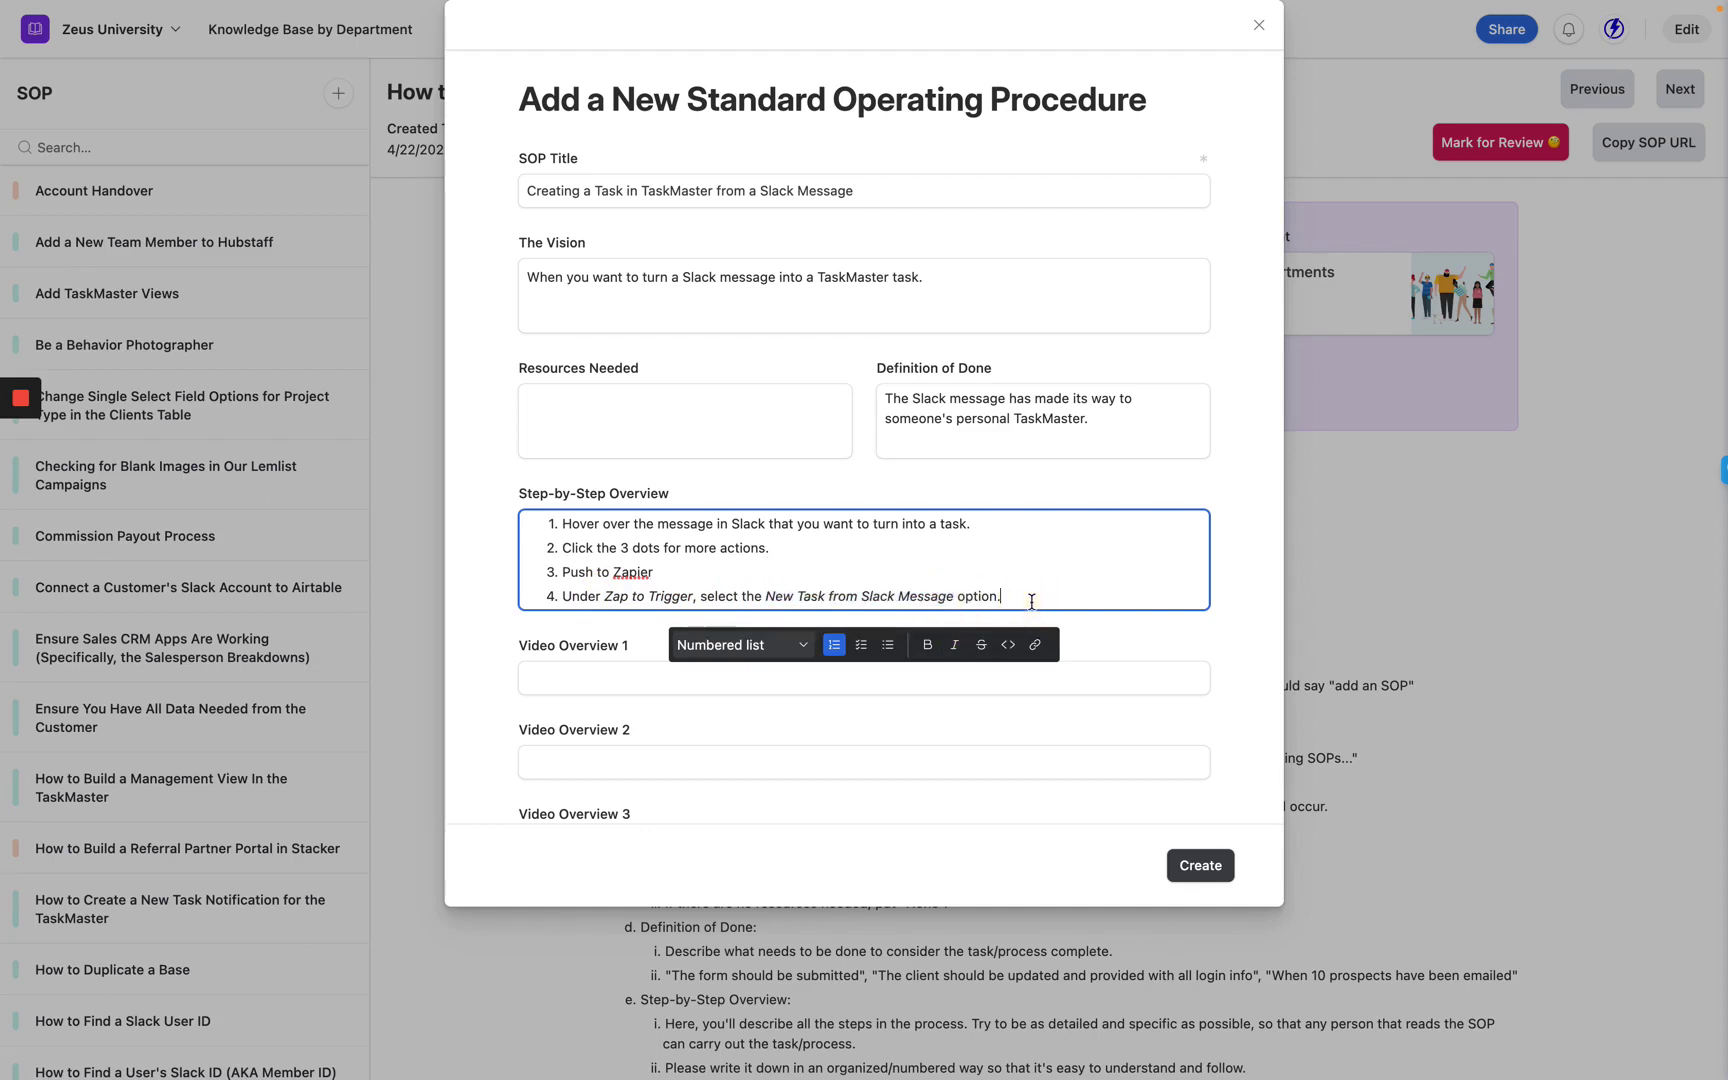
pyautogui.press('Return')
pyautogui.moveTo(10, 170)
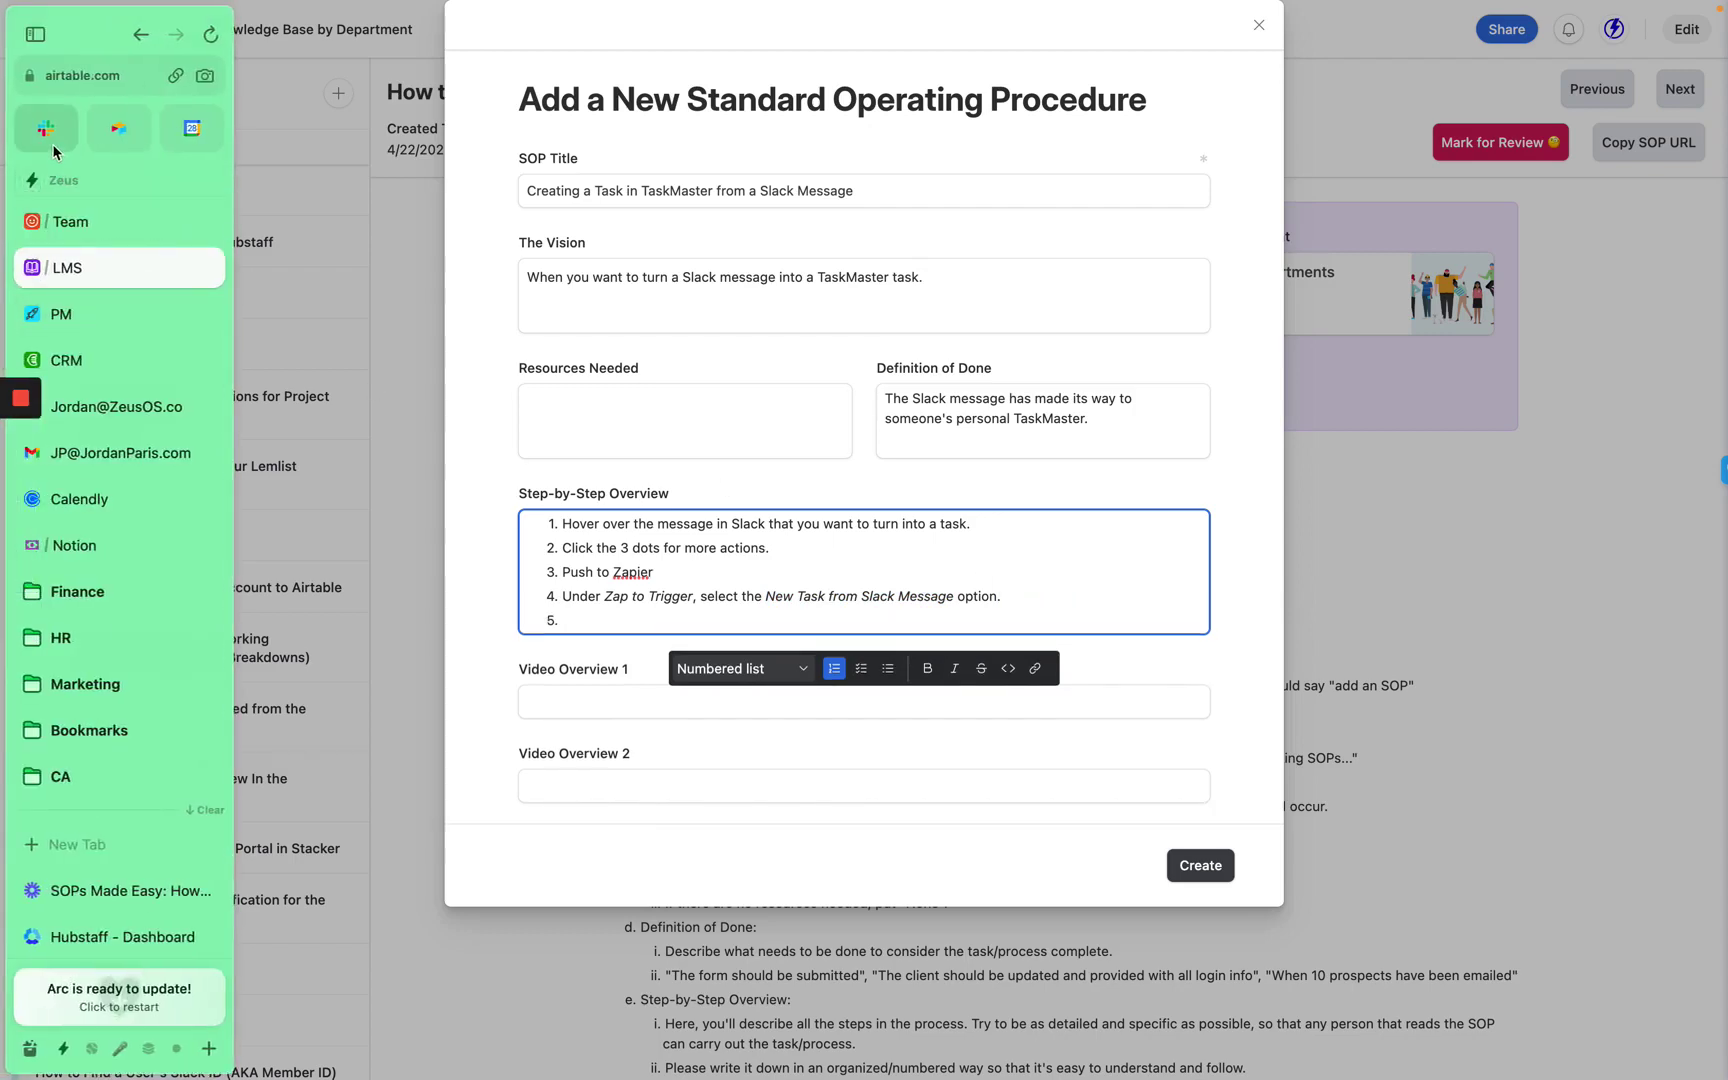
# Pick New Task from Slack Message as the zap in Slack's Push Message to Zapier dialog.
pyautogui.click(50, 140)
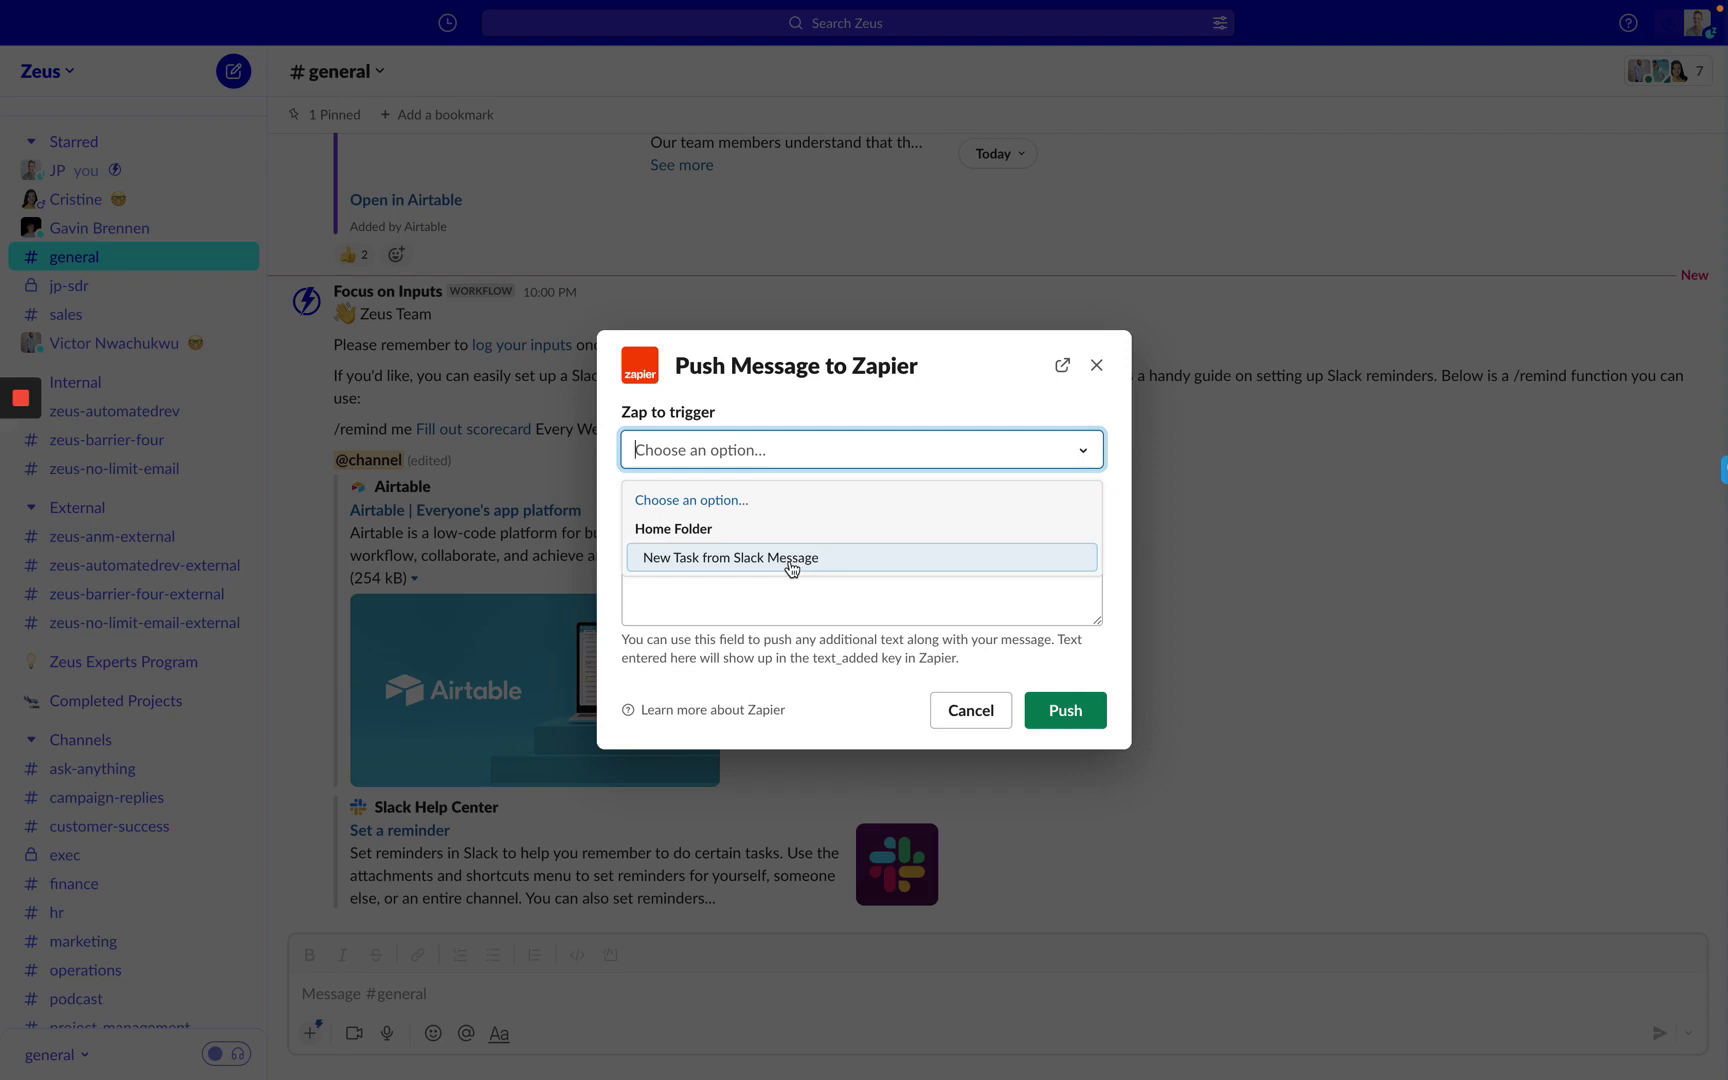
pyautogui.click(791, 566)
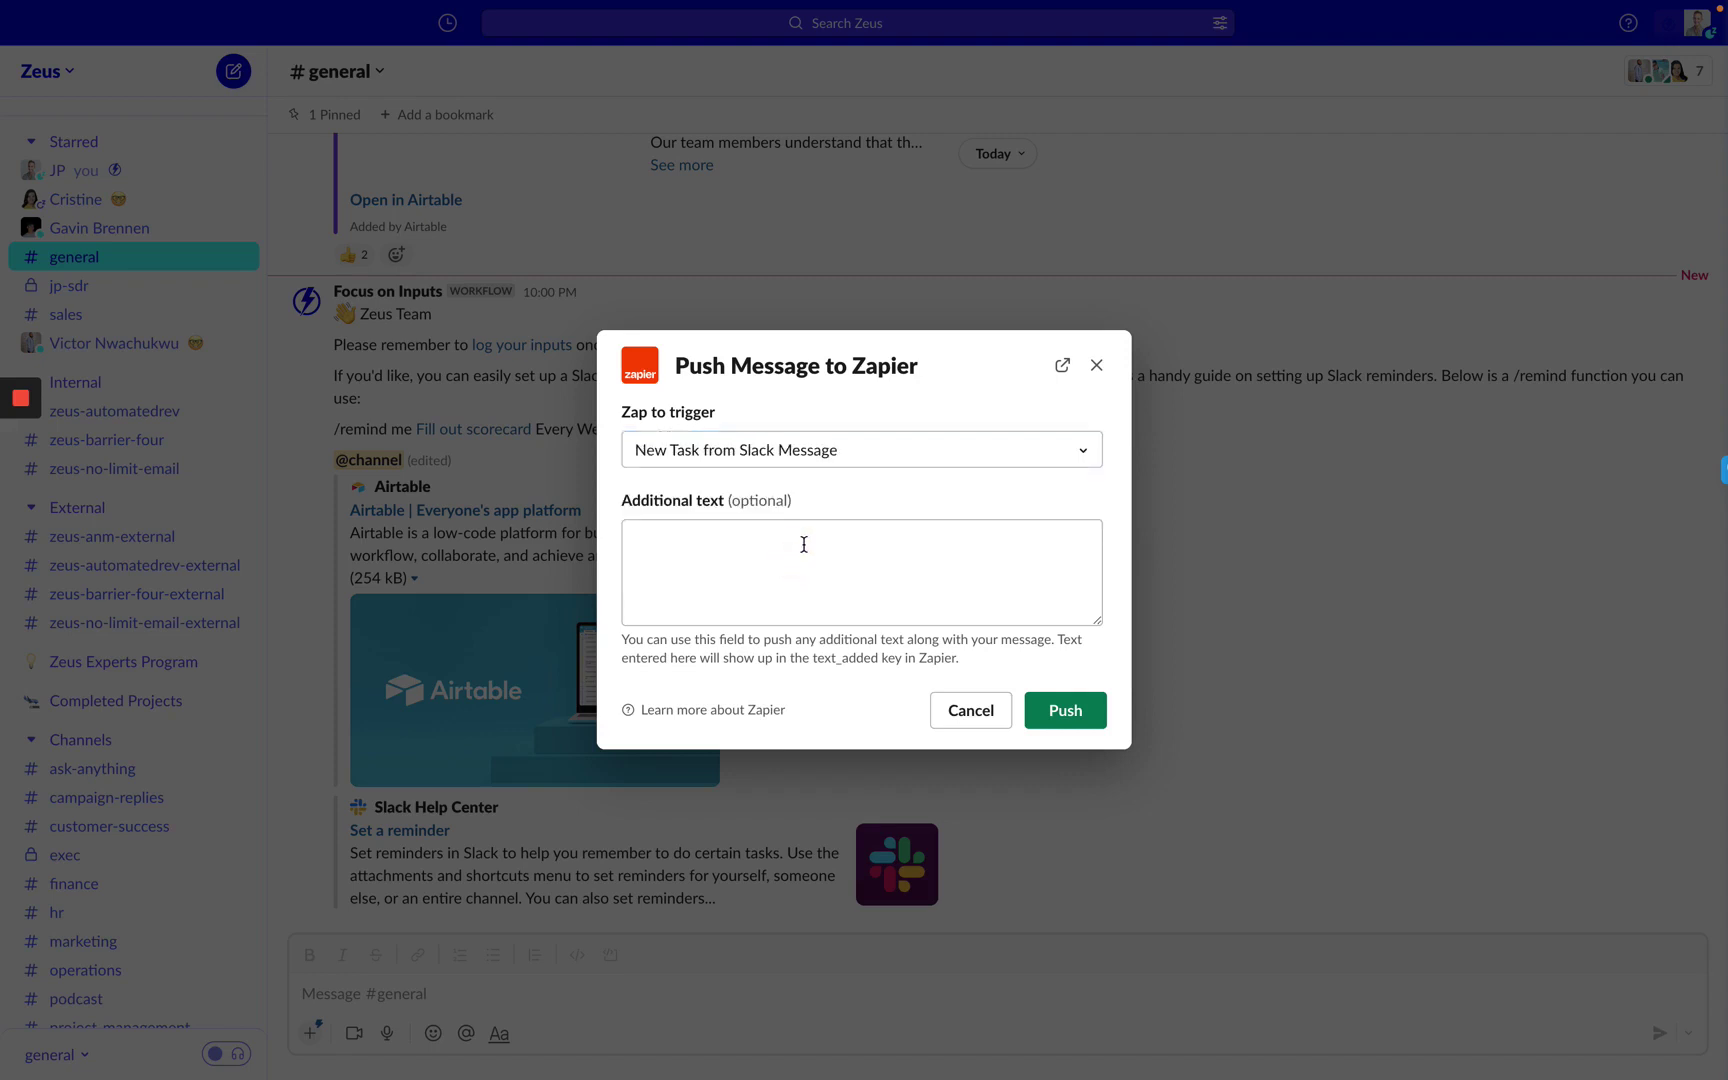
pyautogui.click(803, 545)
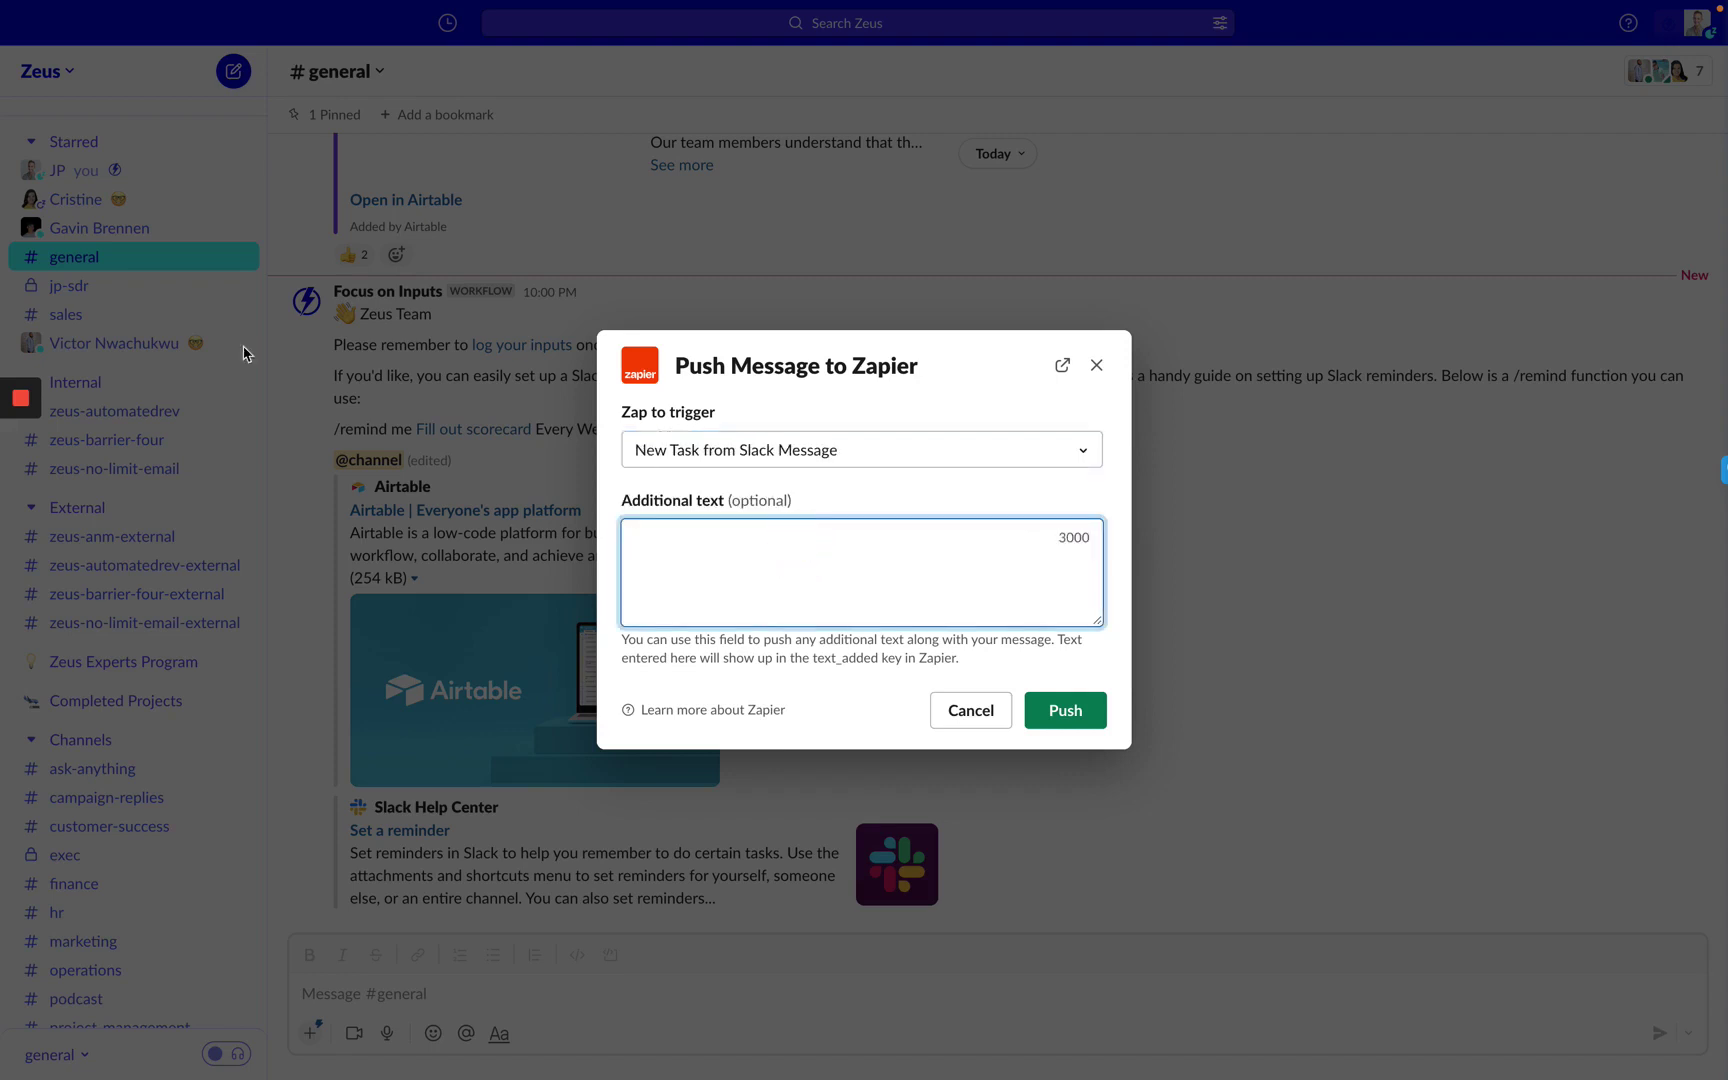
pyautogui.moveTo(3, 327)
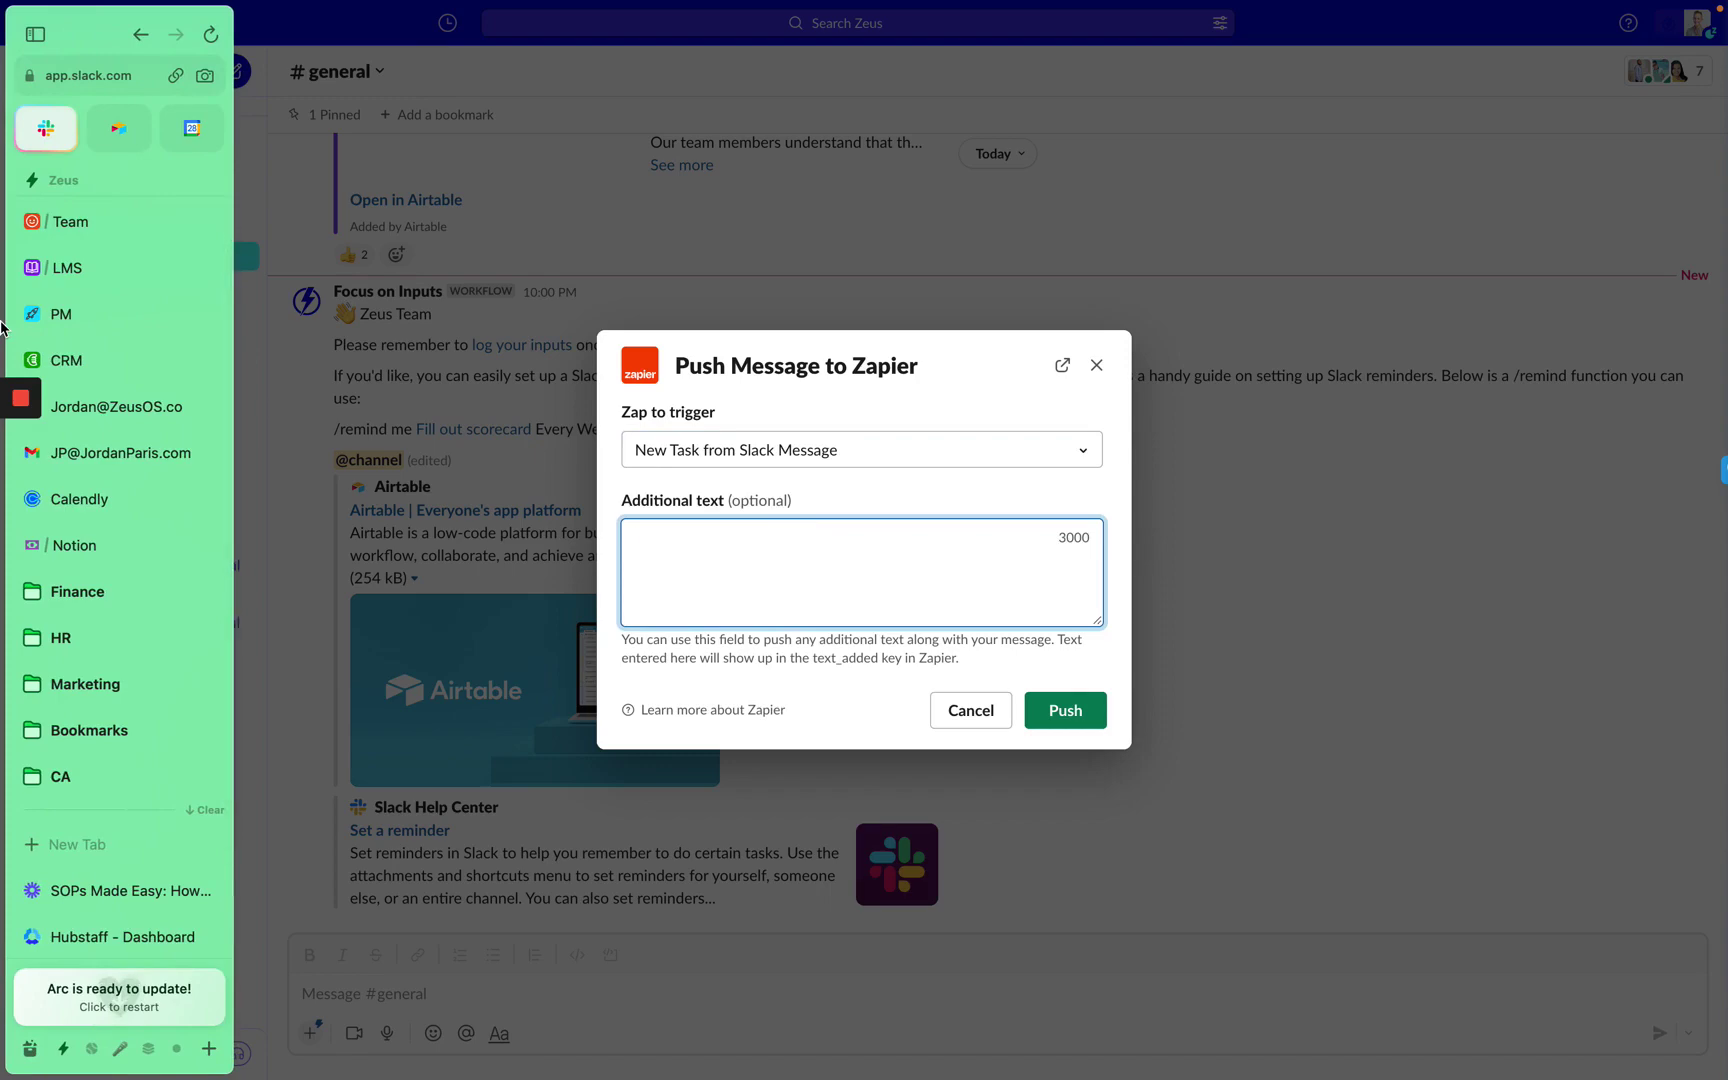
# Write step 5: in the Additional Text field, write the name of the person the task is for.
pyautogui.click(72, 224)
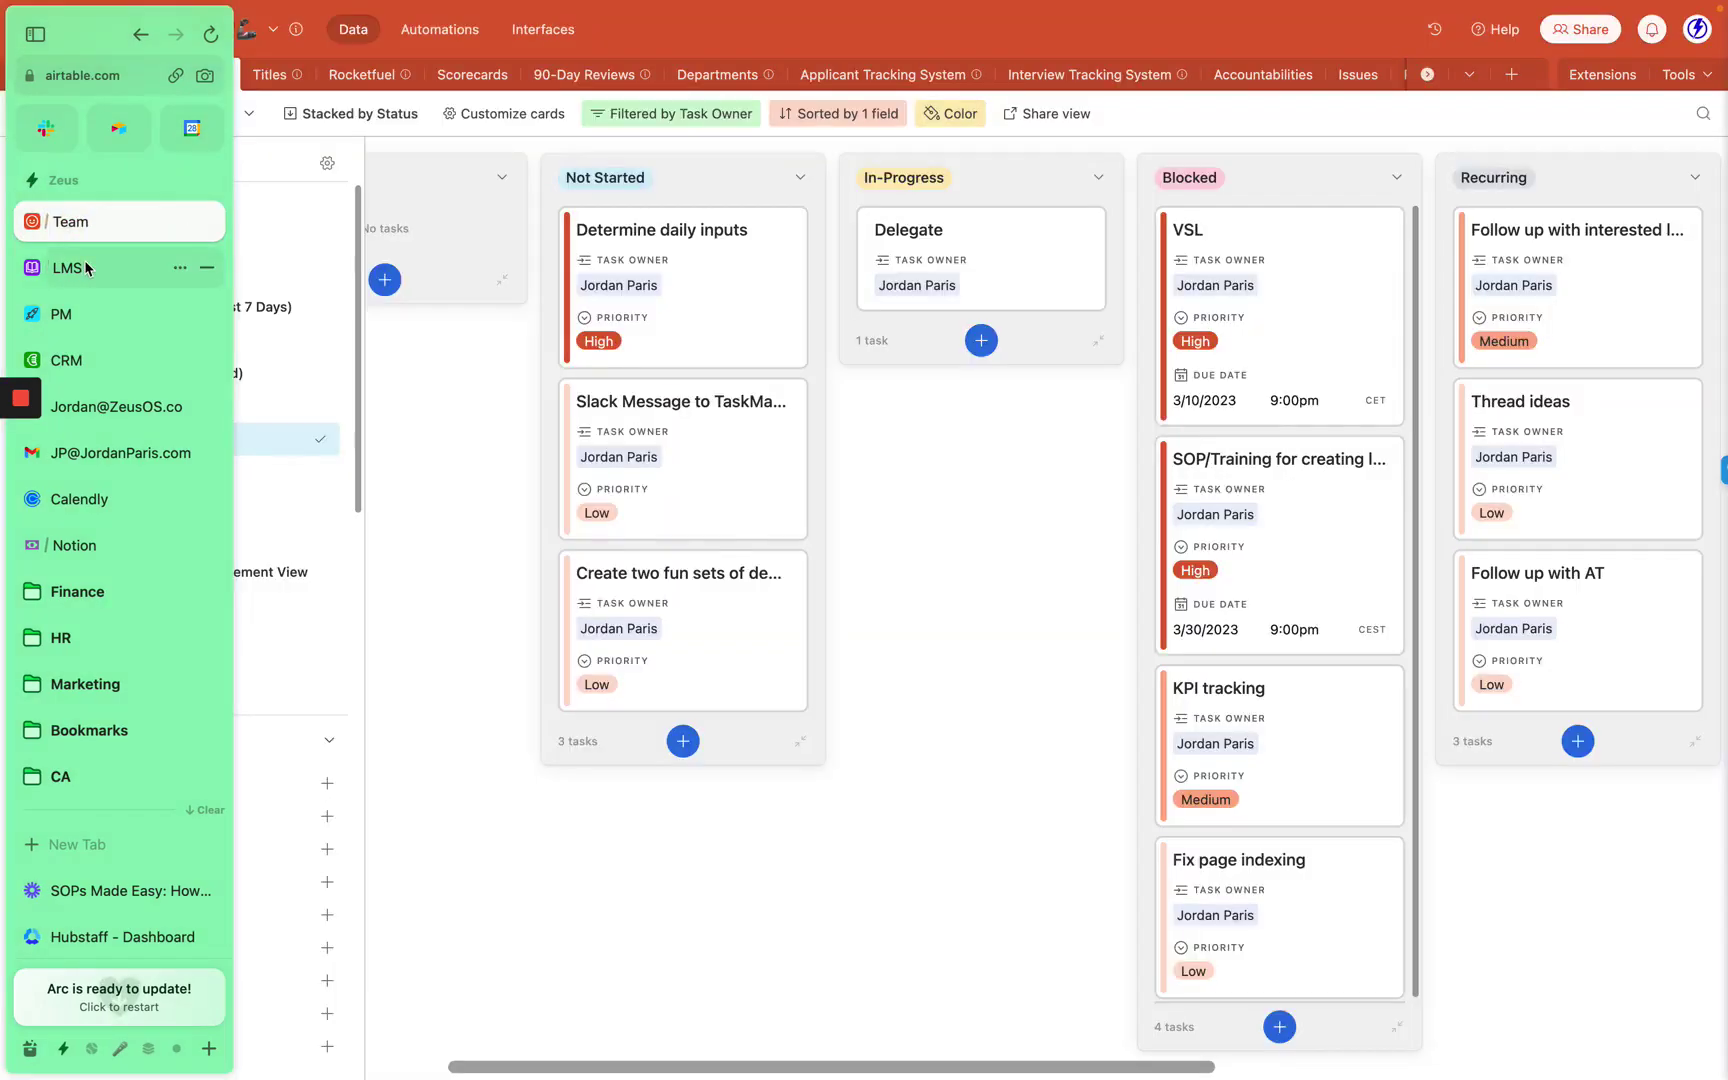
pyautogui.click(72, 268)
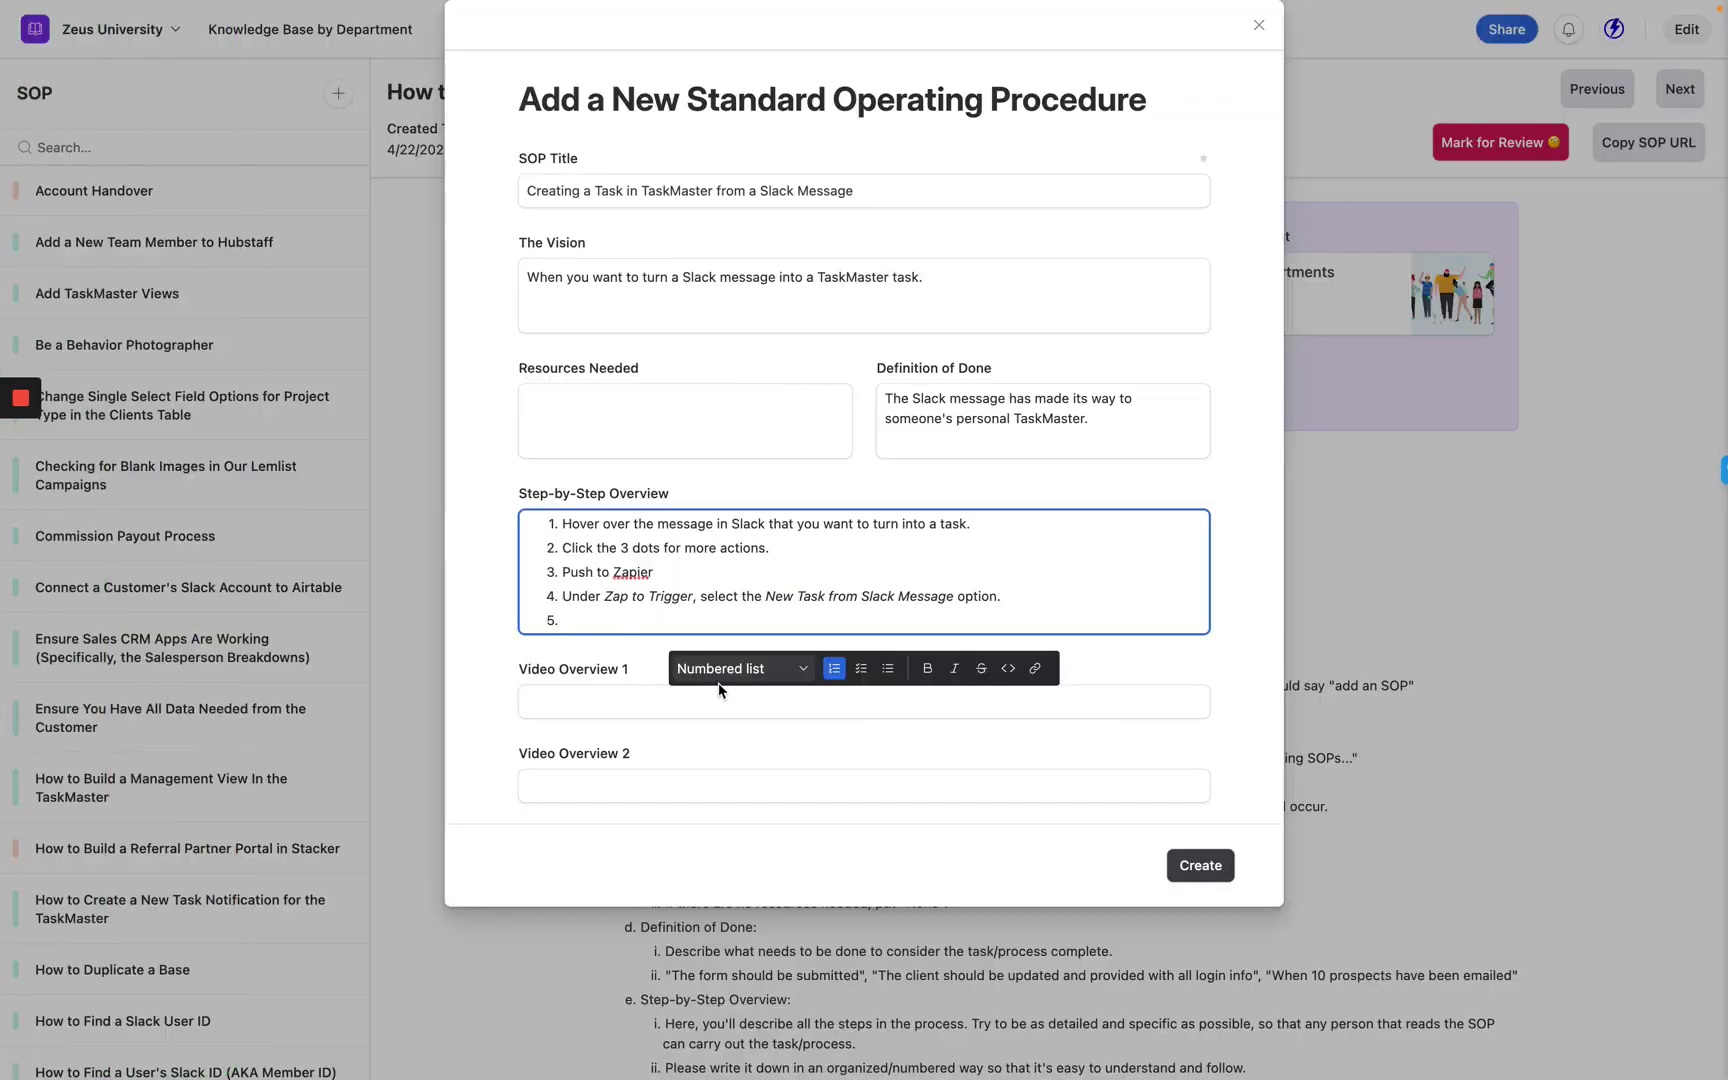
pyautogui.write('In the Additional Text field, write ')
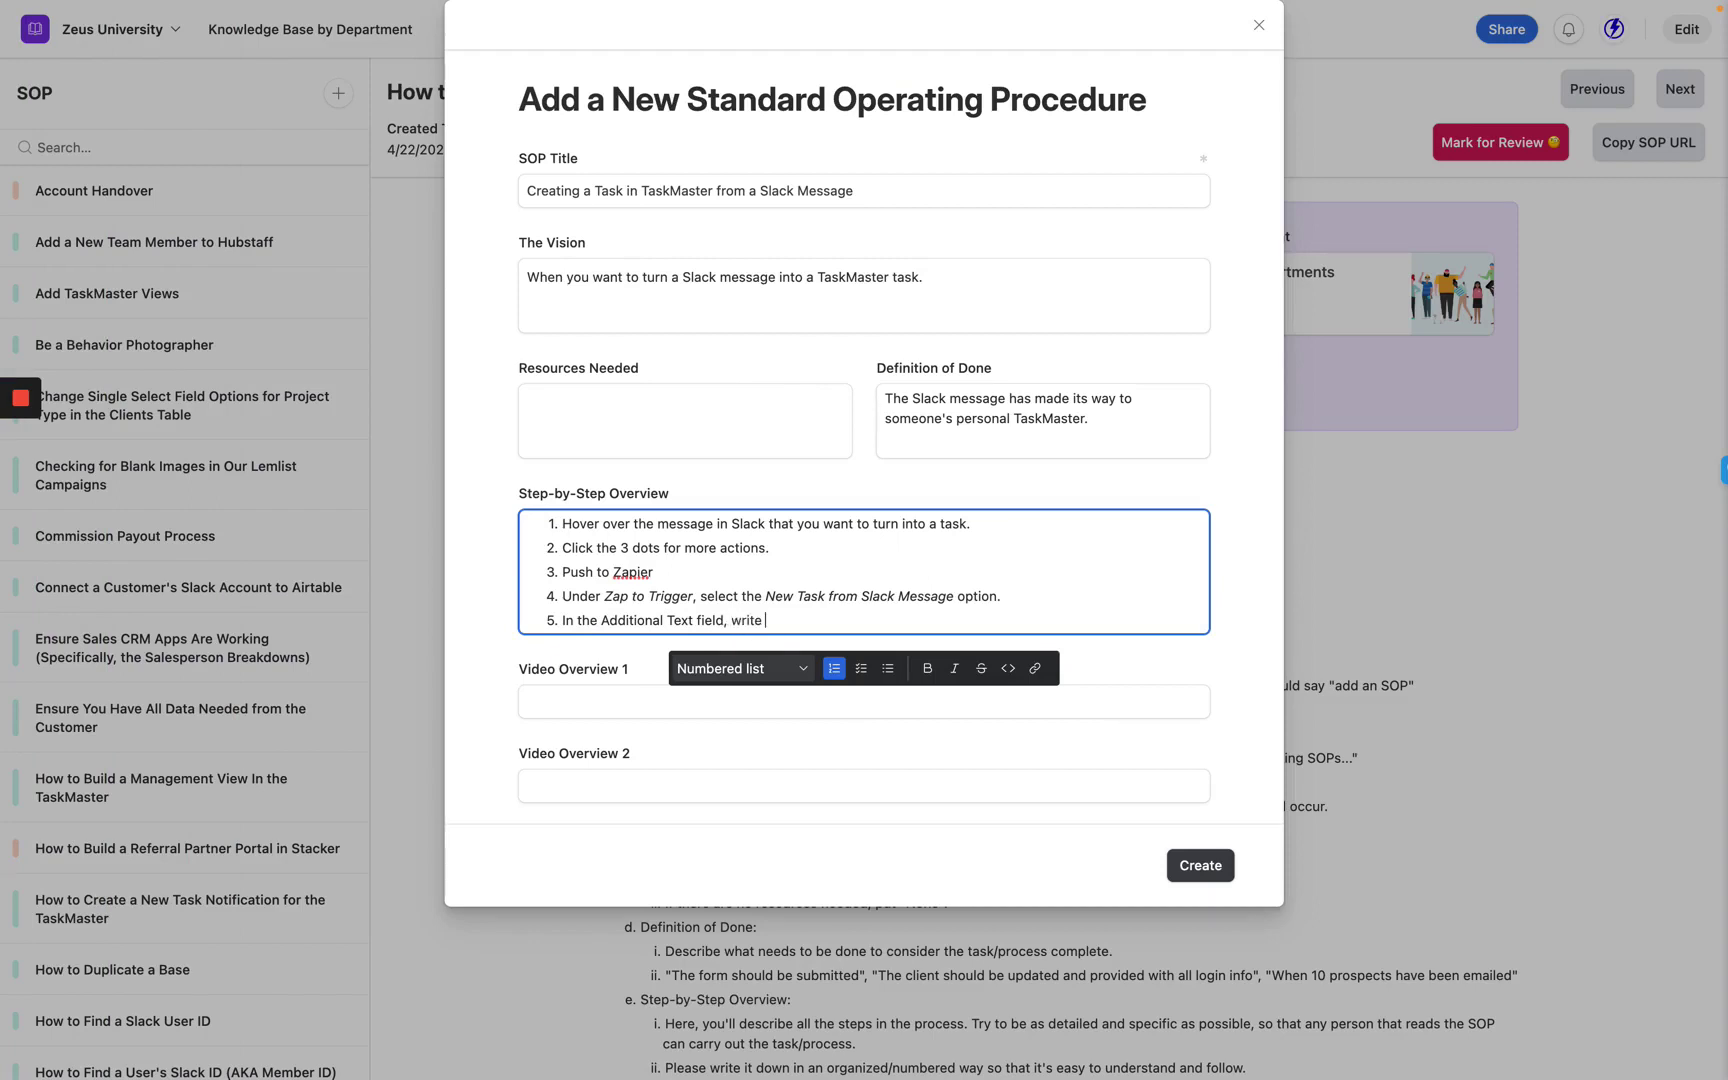
pyautogui.write('the name of the person you w')
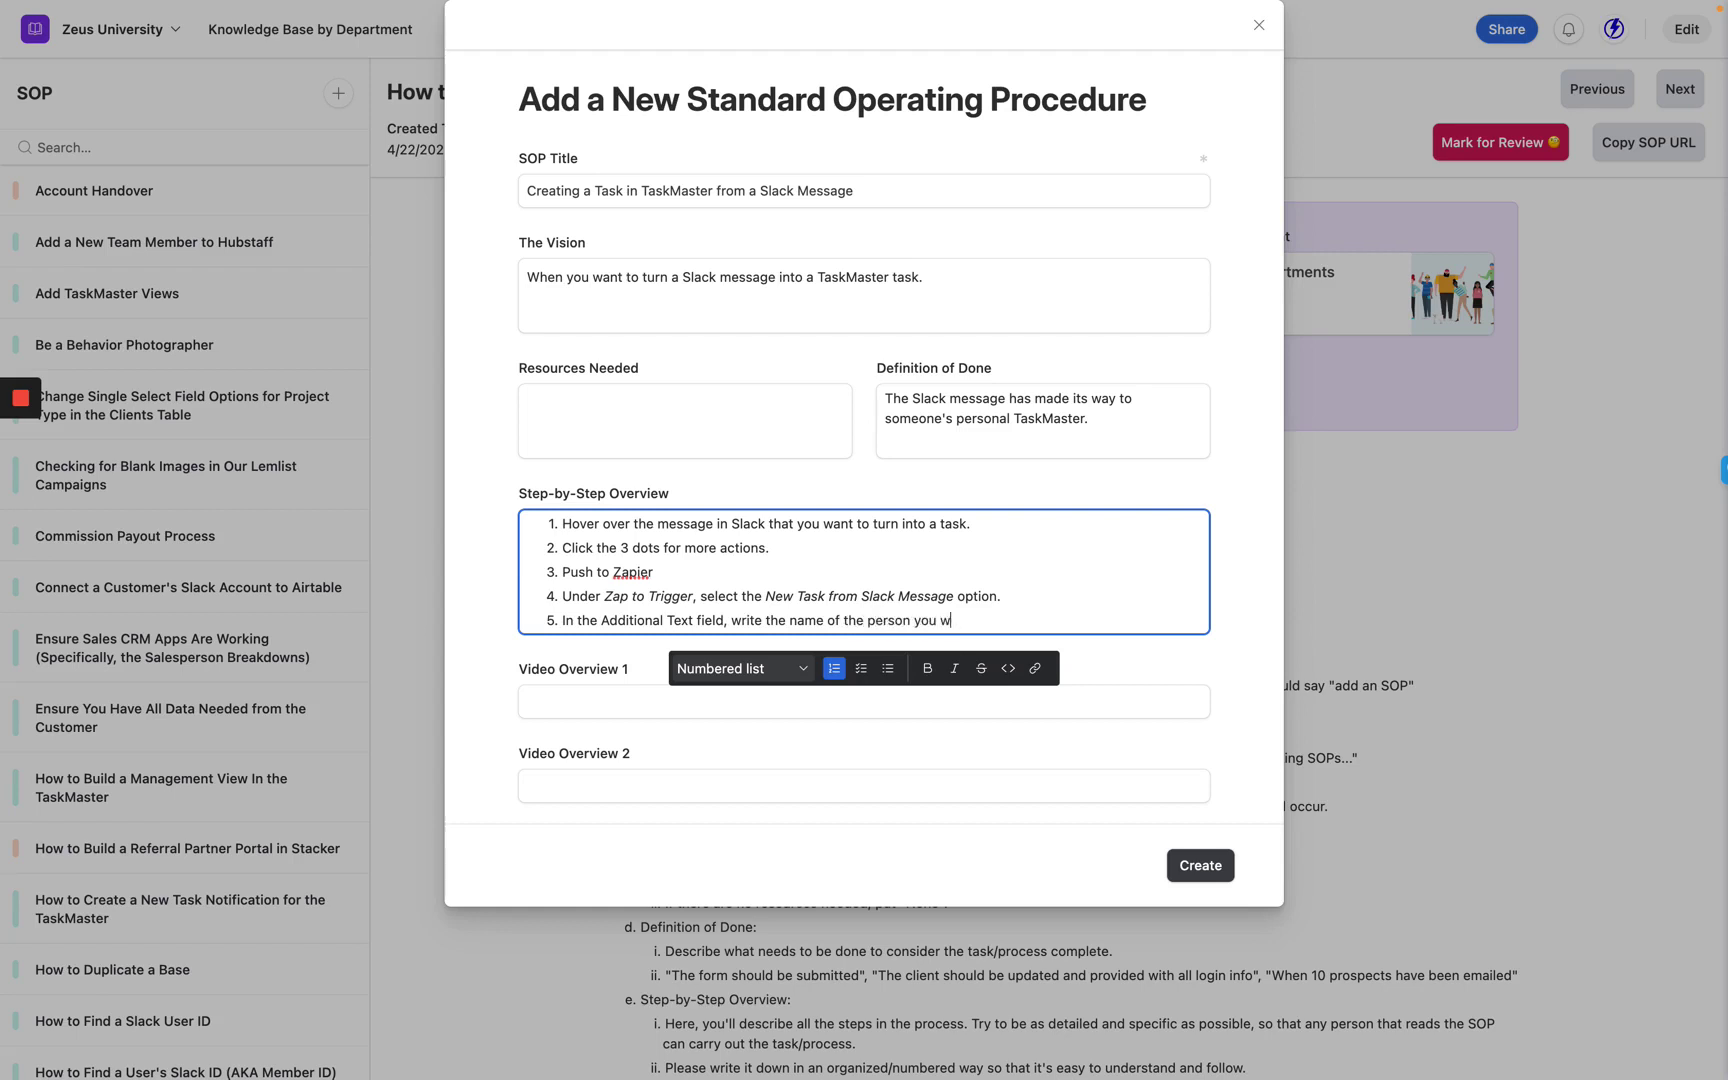
pyautogui.write('ould like the task to go to.')
# Add indented sub-item a: the name must match exactly how it appears in the Directory in Team Hub.
pyautogui.press('Return')
pyautogui.press('Tab')
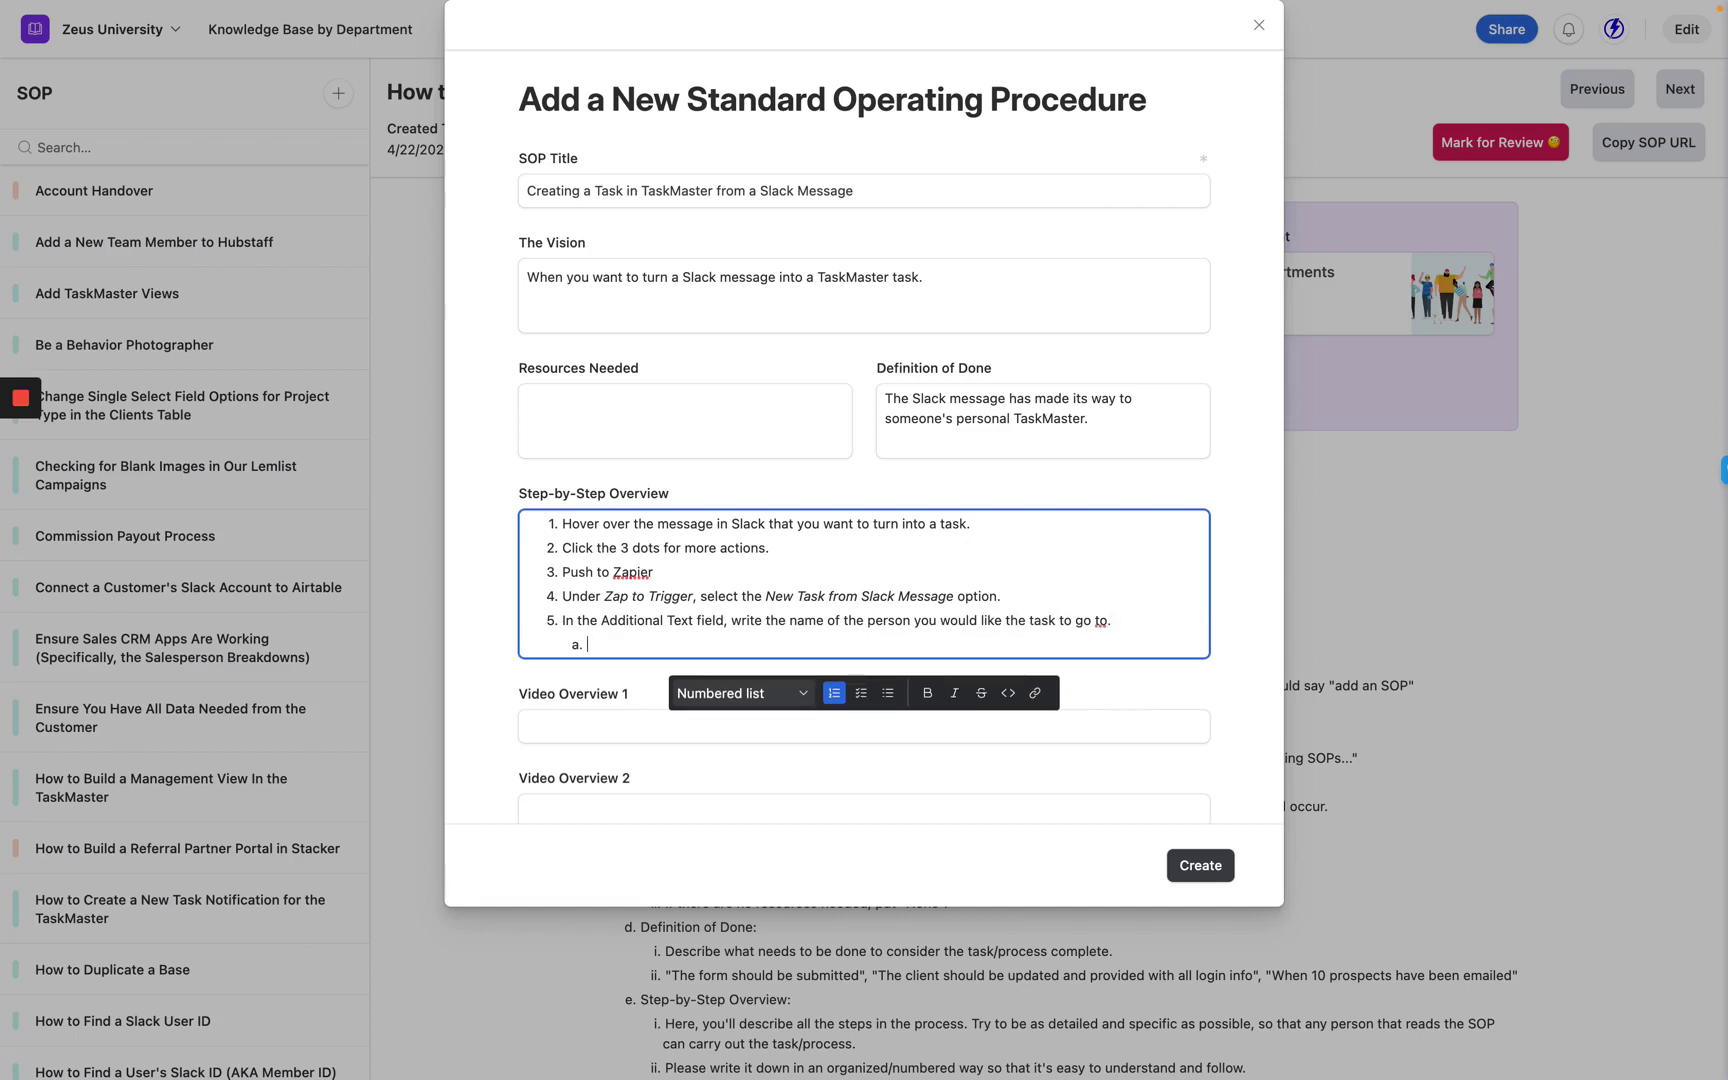
pyautogui.write('Note that the name you type he')
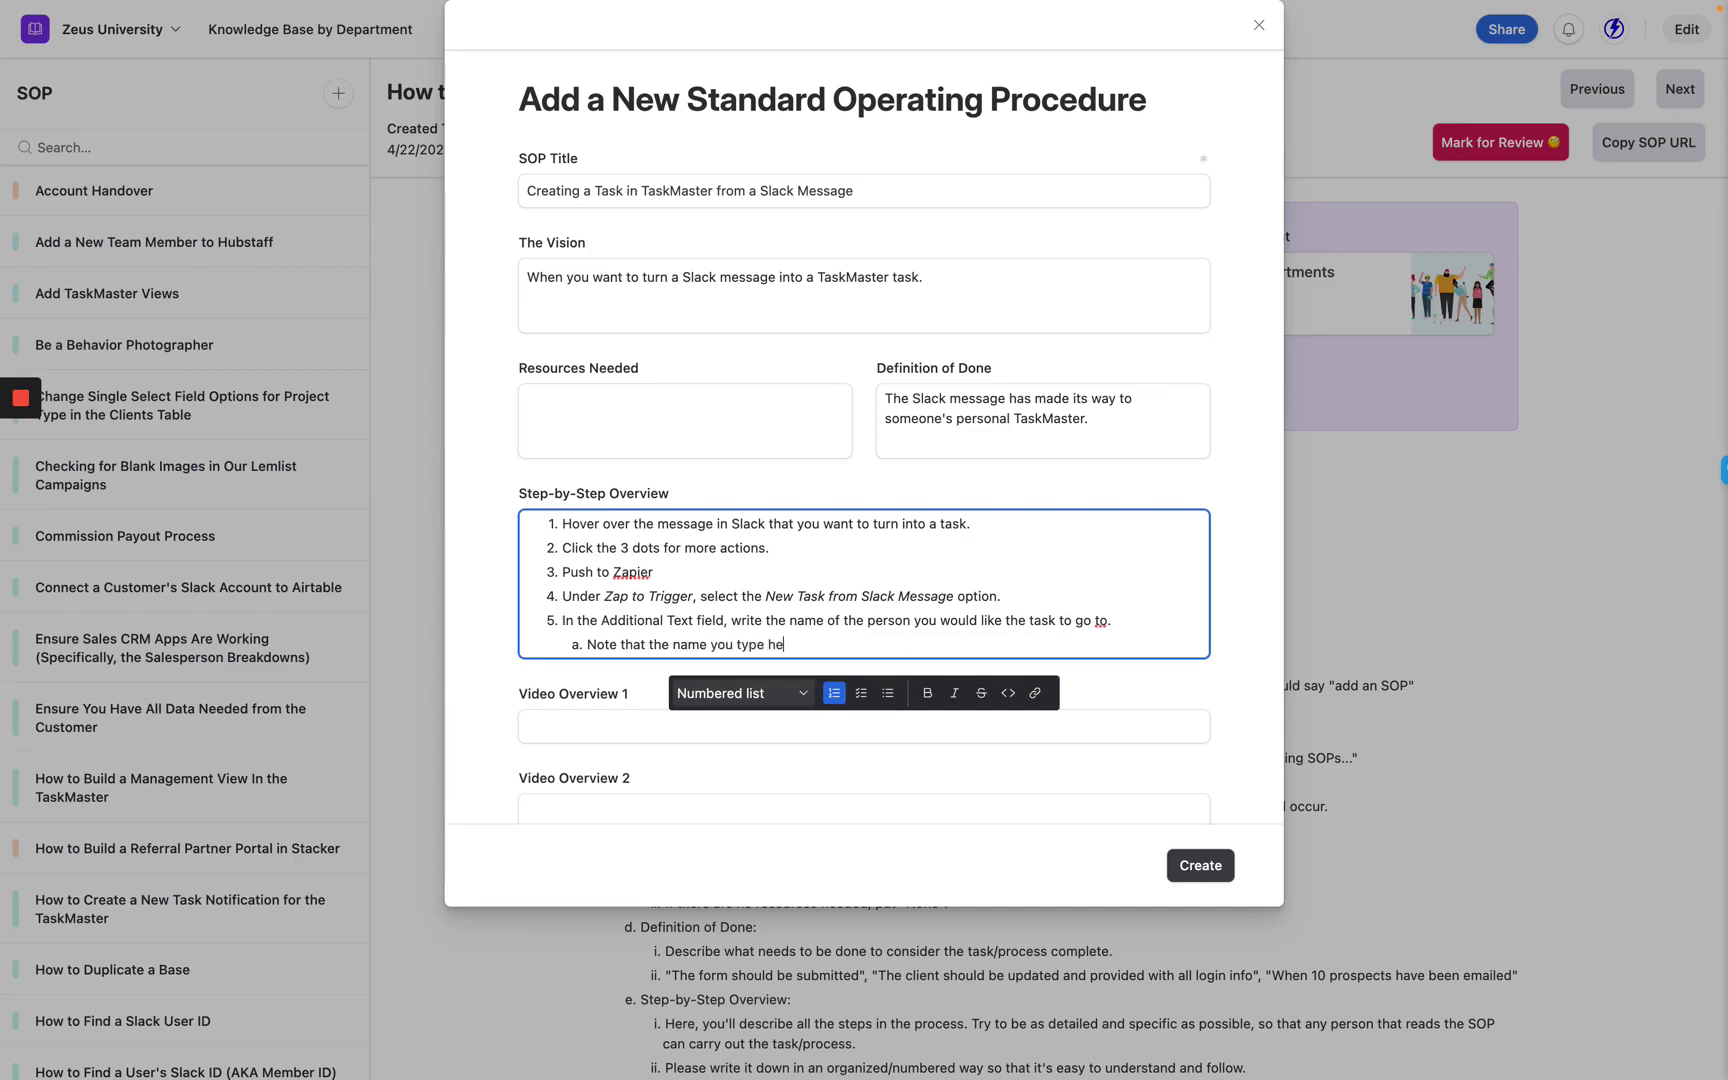
pyautogui.write('re has to be exactly the way it appears in ')
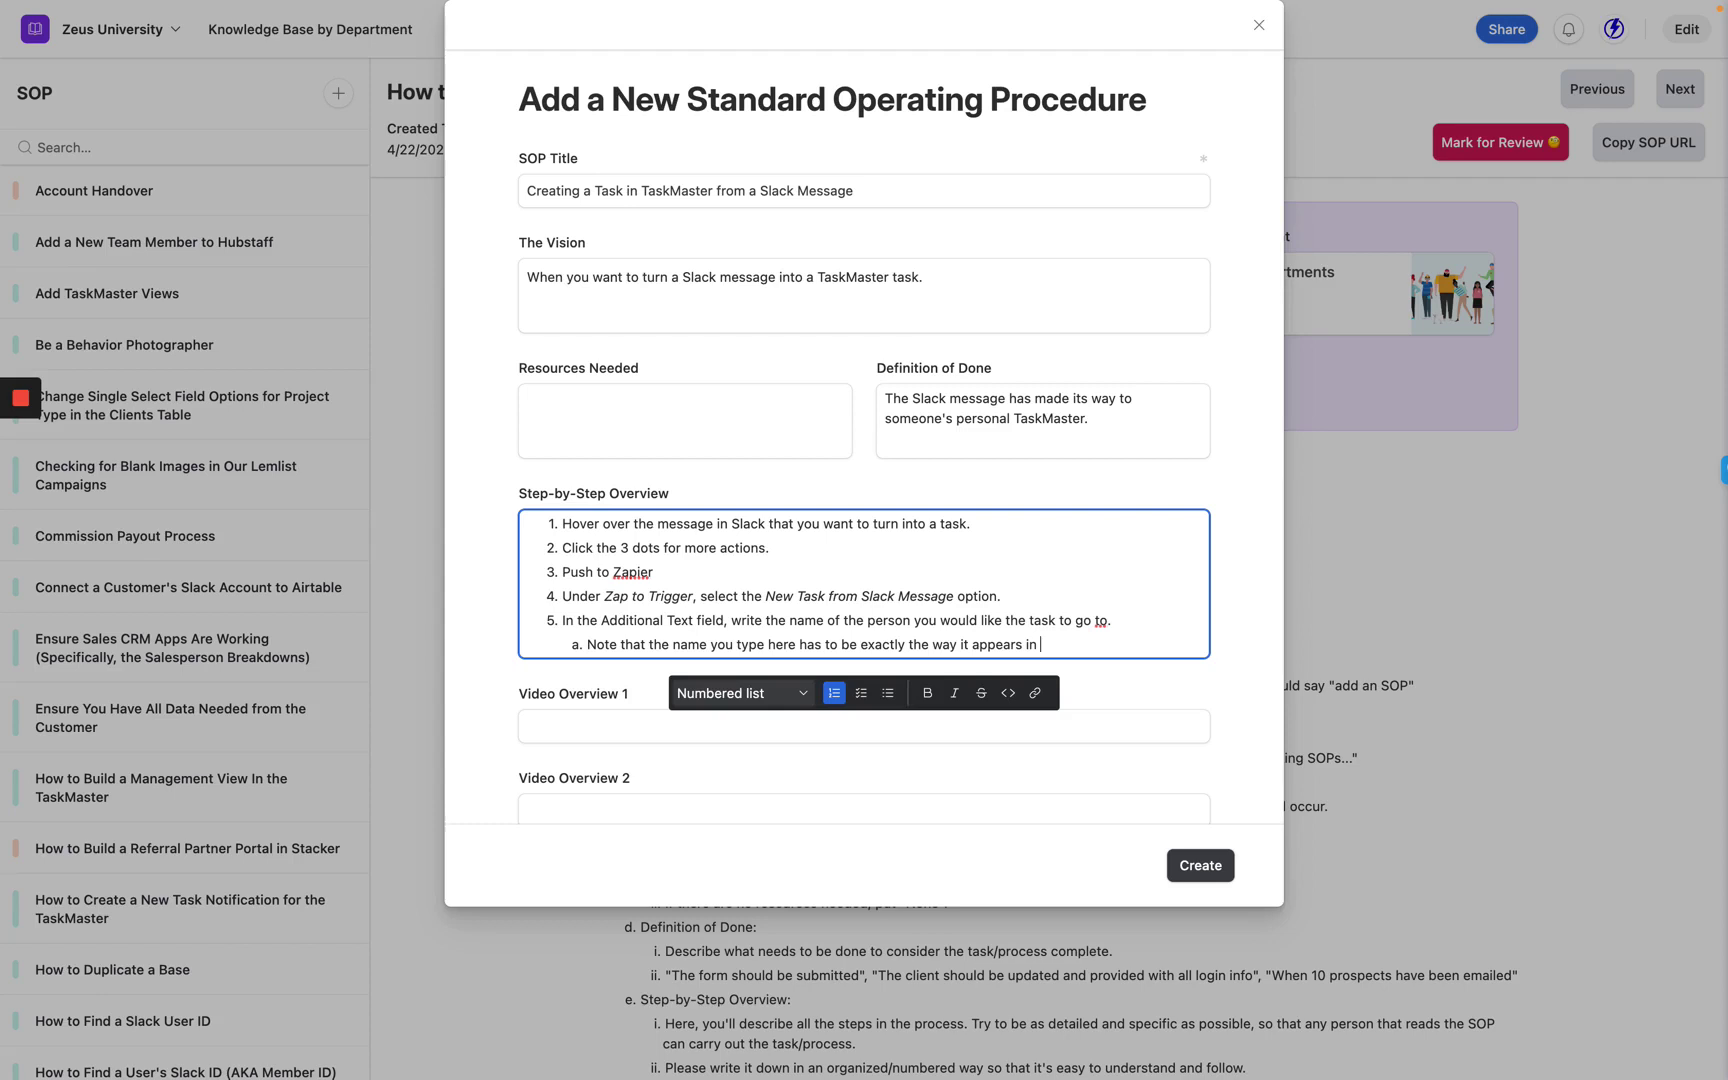
pyautogui.write('the Team Member')
pyautogui.keyDown('shift'); pyautogui.click(1065, 645); pyautogui.keyUp('shift')
pyautogui.write('Directory in Team Hub.')
# Italicize 'Directory', 'Team Hub' and 'Additional Text' in step 5, ending the note with a period.
pyautogui.doubleClick(1093, 644)
pyautogui.hotkey('ctrl', 'i')
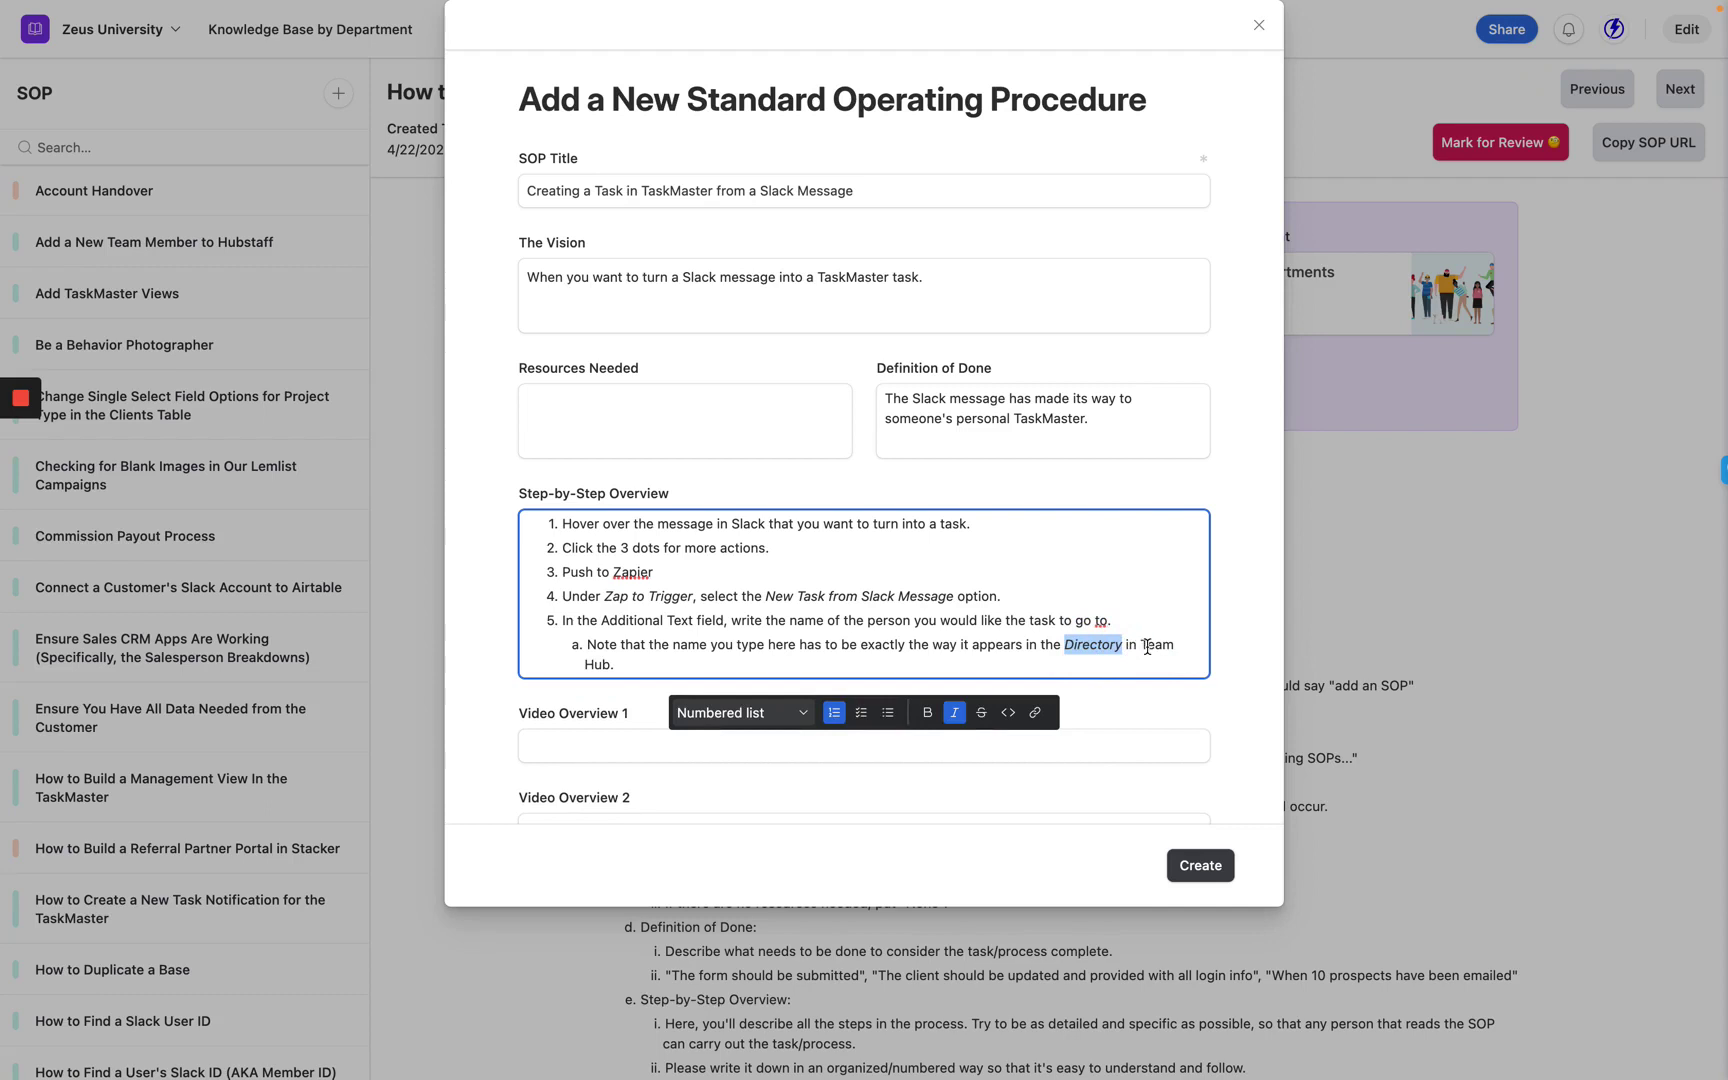
pyautogui.press('Right')
pyautogui.click(1141, 646)
pyautogui.keyDown('shift'); pyautogui.click(607, 665); pyautogui.keyUp('shift')
pyautogui.hotkey('ctrl', 'i')
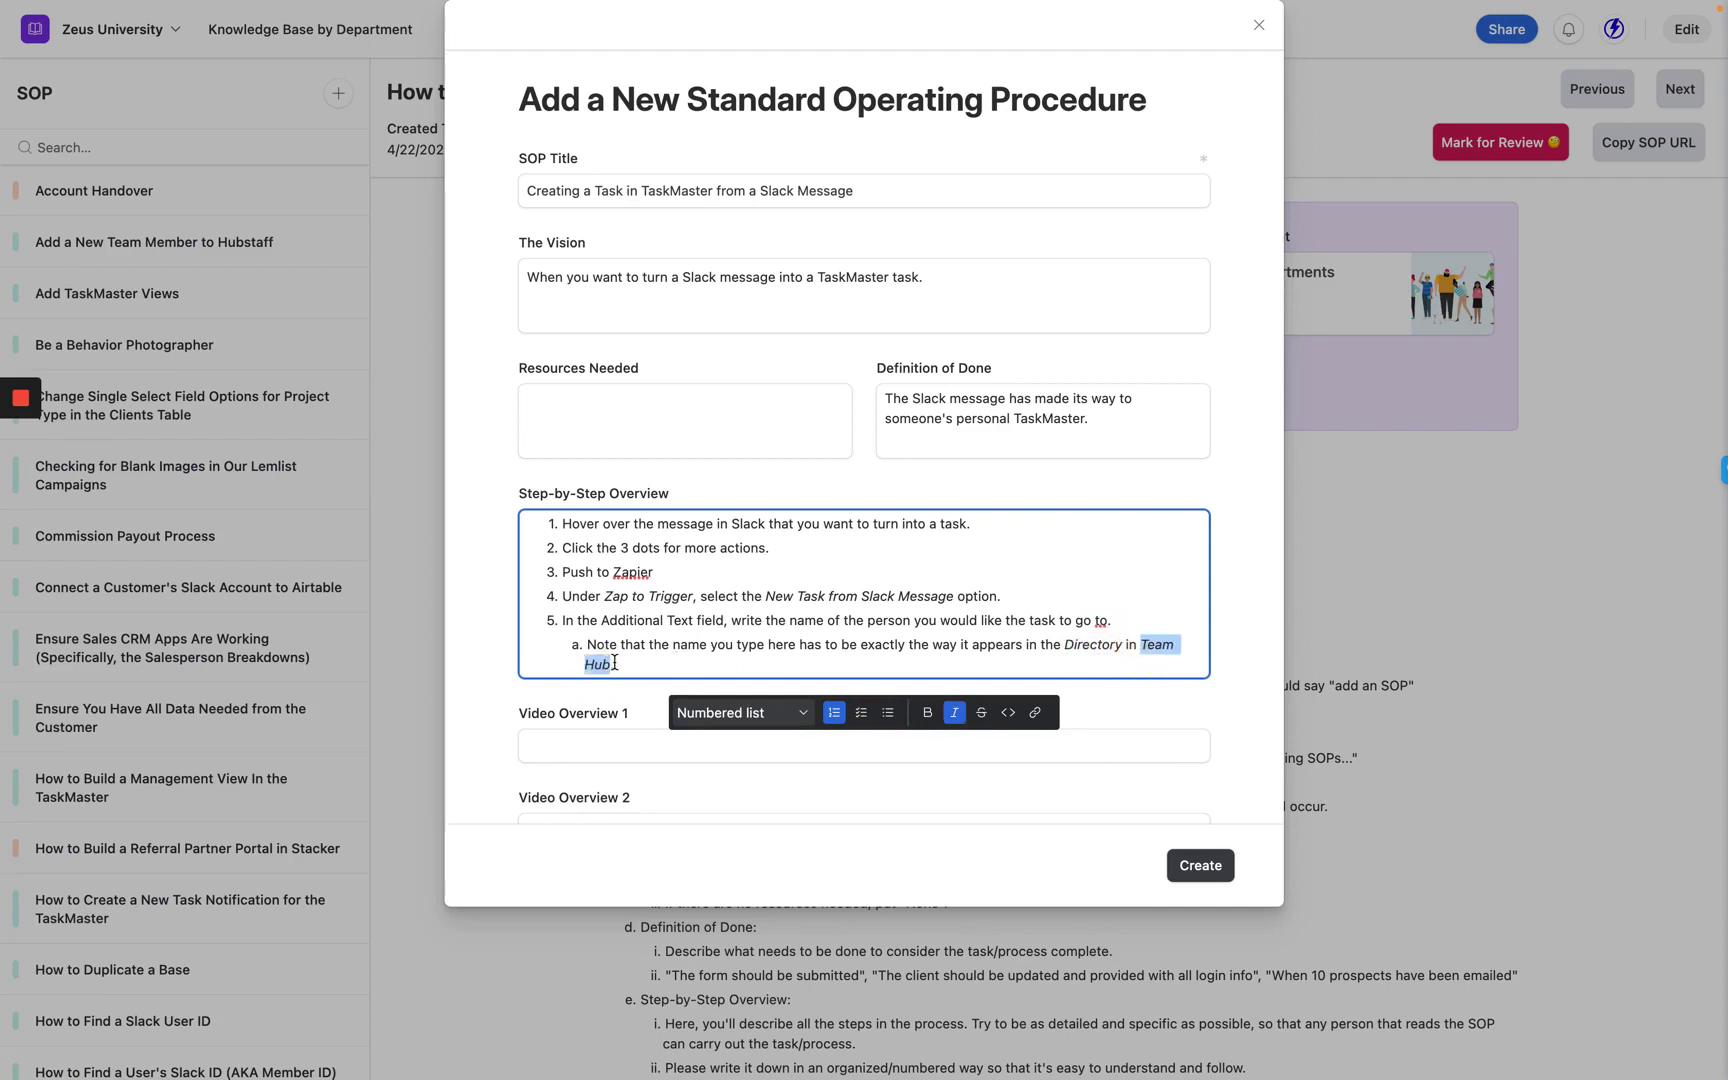
pyautogui.press('Right')
pyautogui.hotkey('ctrl', 'i')
pyautogui.write('.')
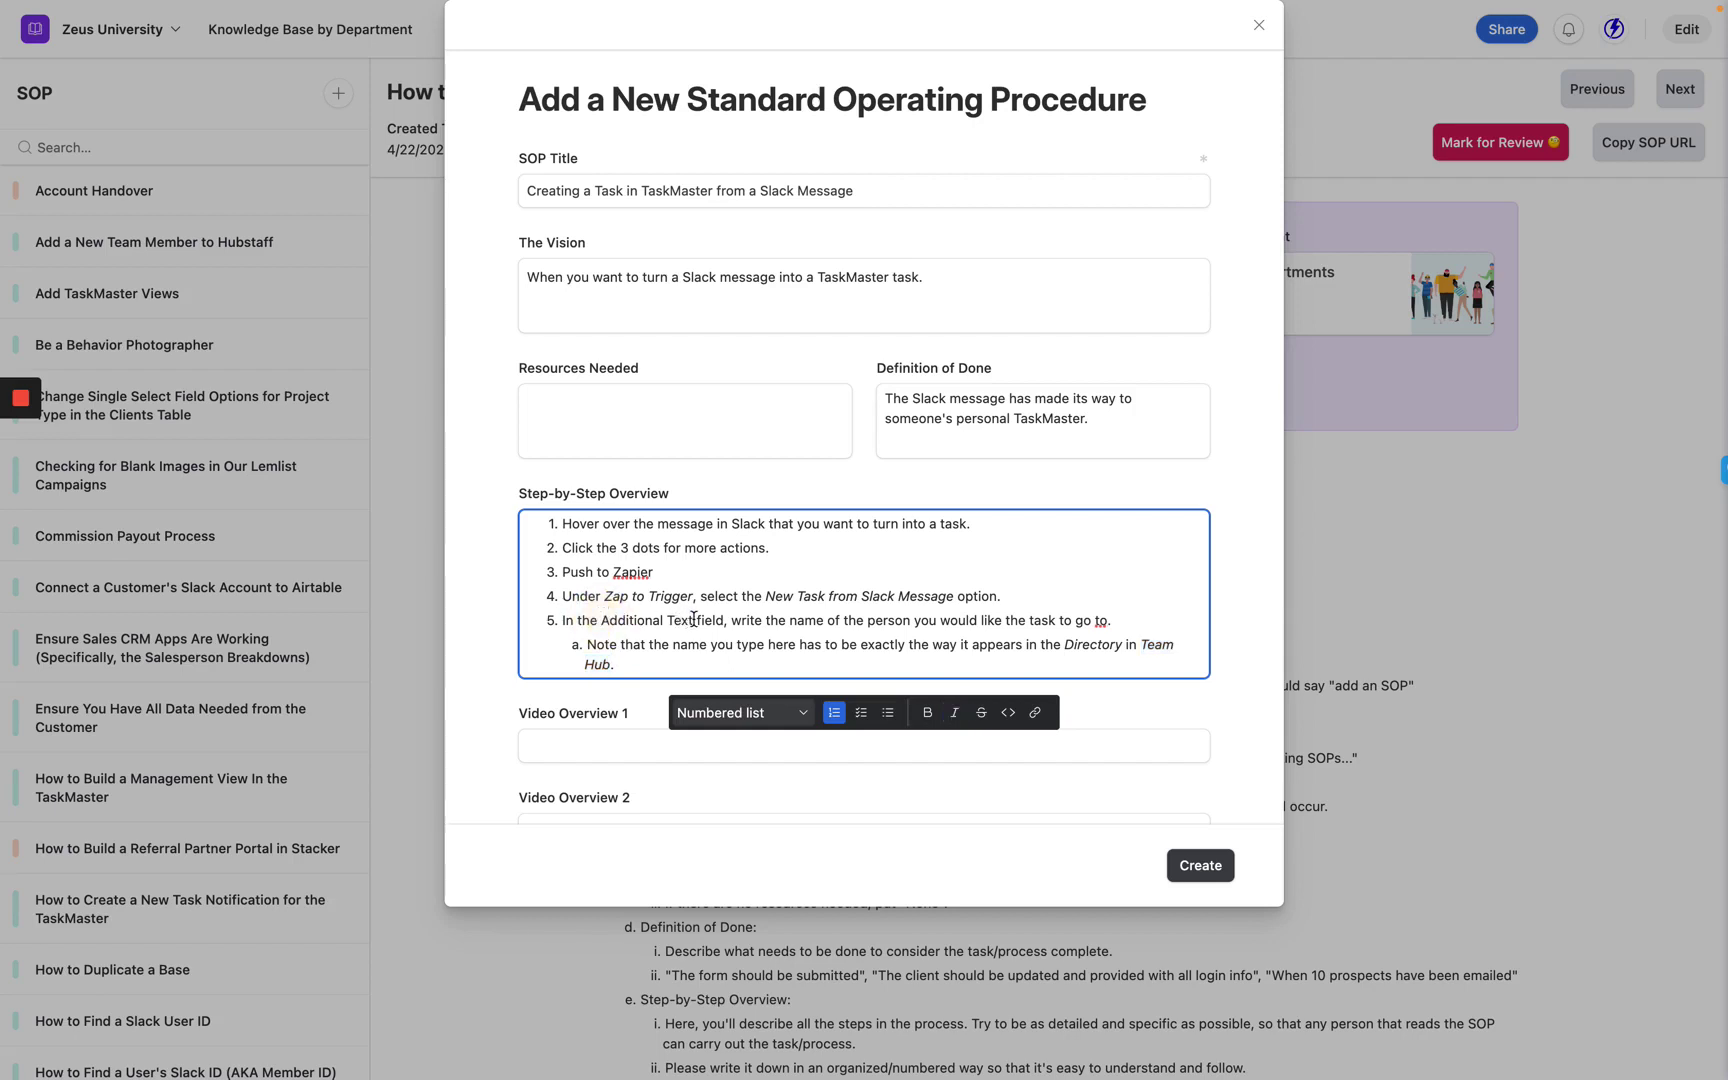
pyautogui.moveTo(601, 620); pyautogui.dragTo(693, 620)
pyautogui.hotkey('ctrl', 'i')
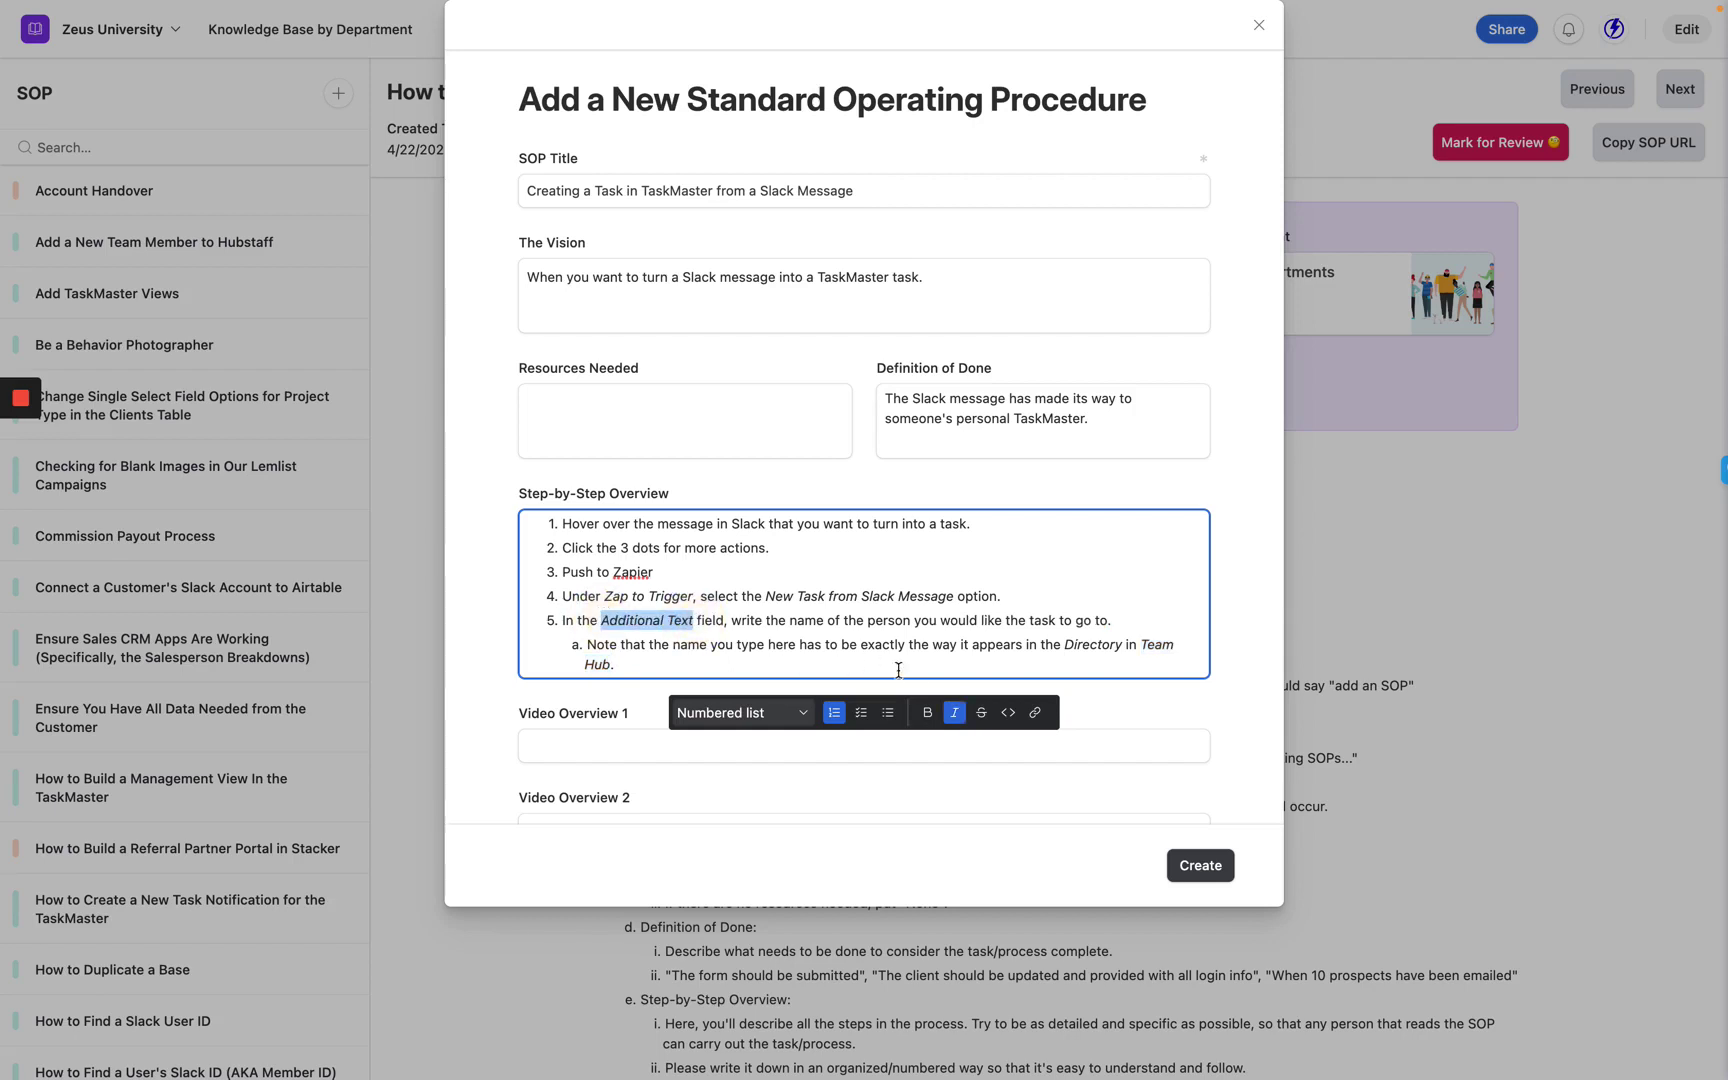
pyautogui.click(678, 664)
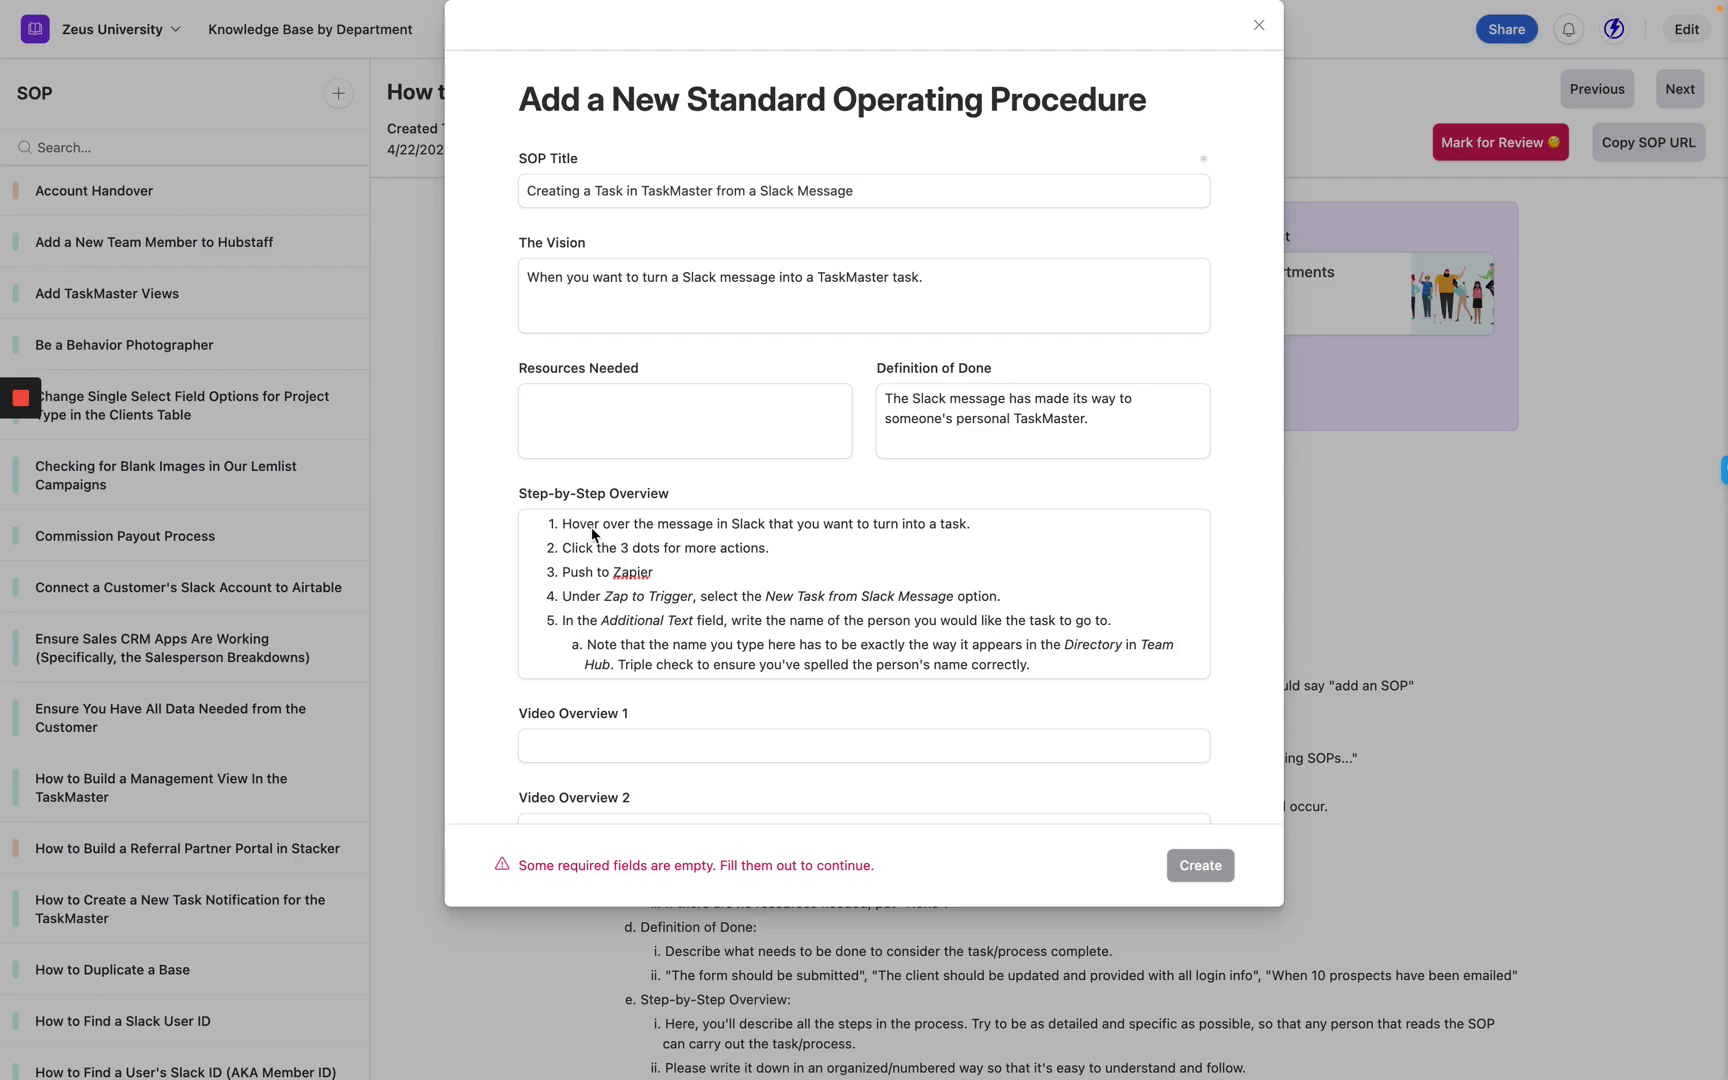
# End step 5's sub-item a with 'Triple check to ensure you've spelled the person's name correctly.'.
pyautogui.tripleClick(570, 524)
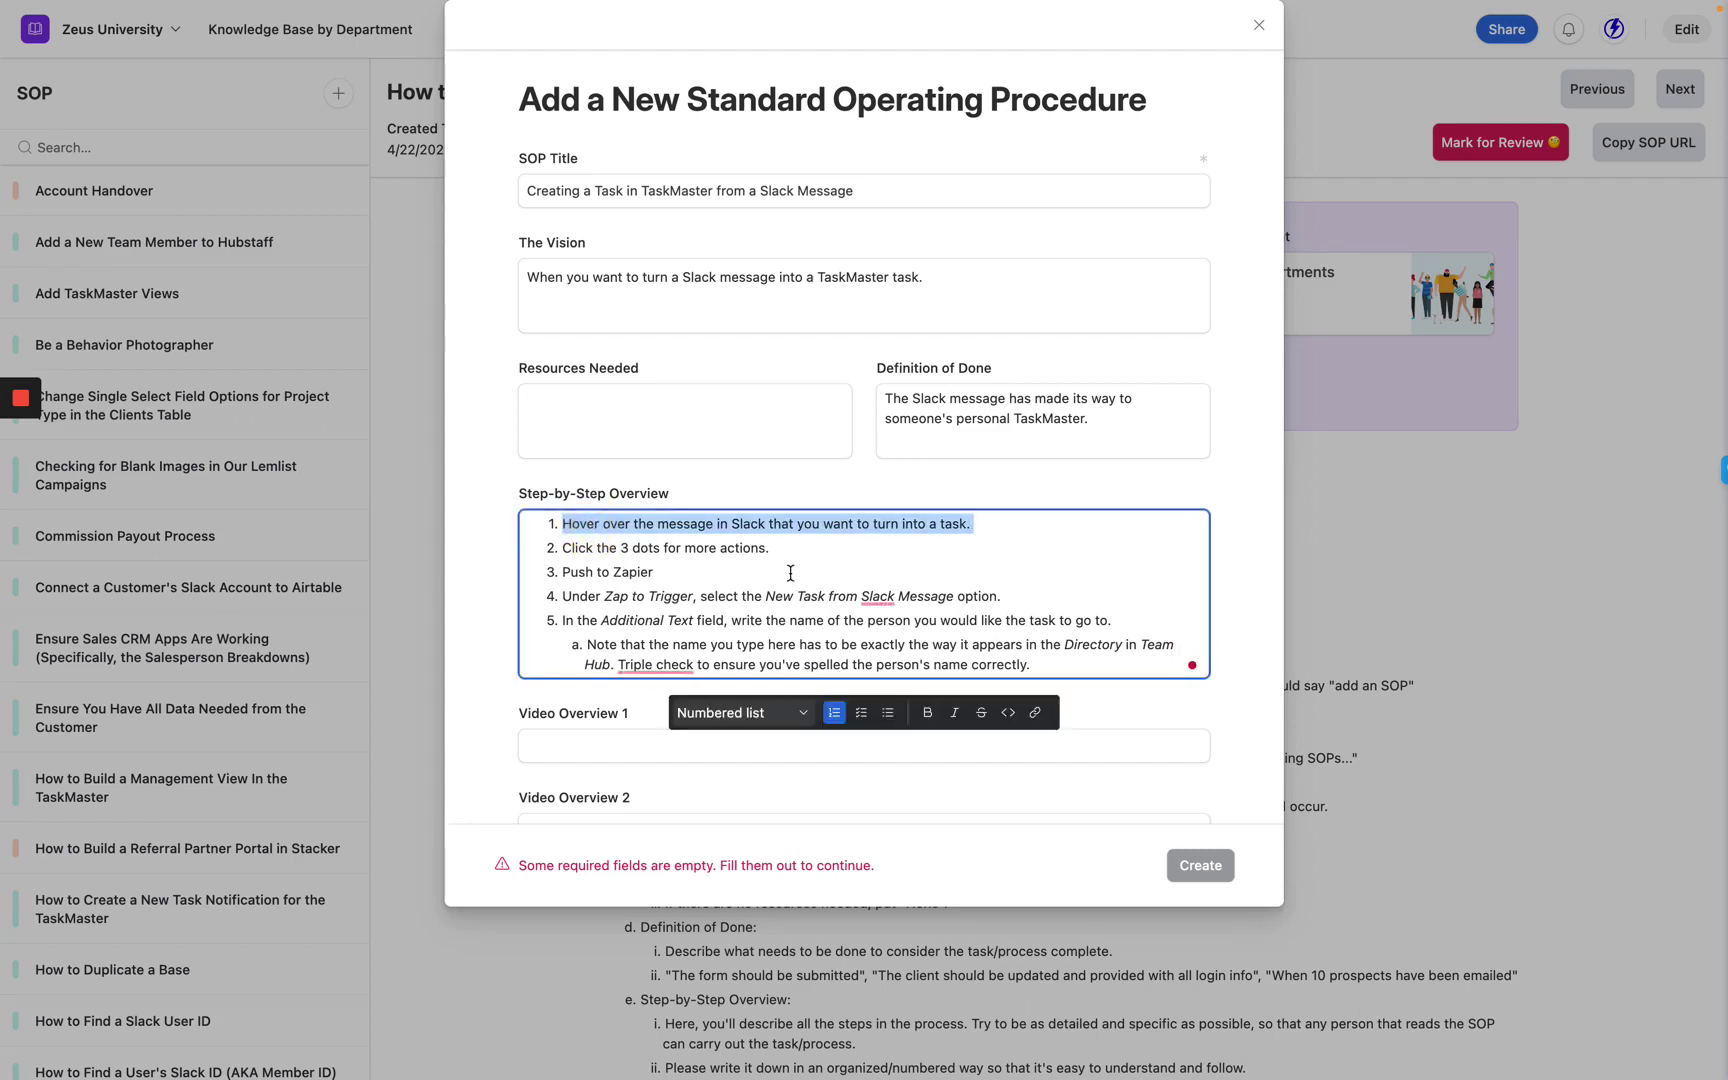
# Glance at Slack, then return to the SOP form with the caret at the start of step 2.
pyautogui.click(46, 128)
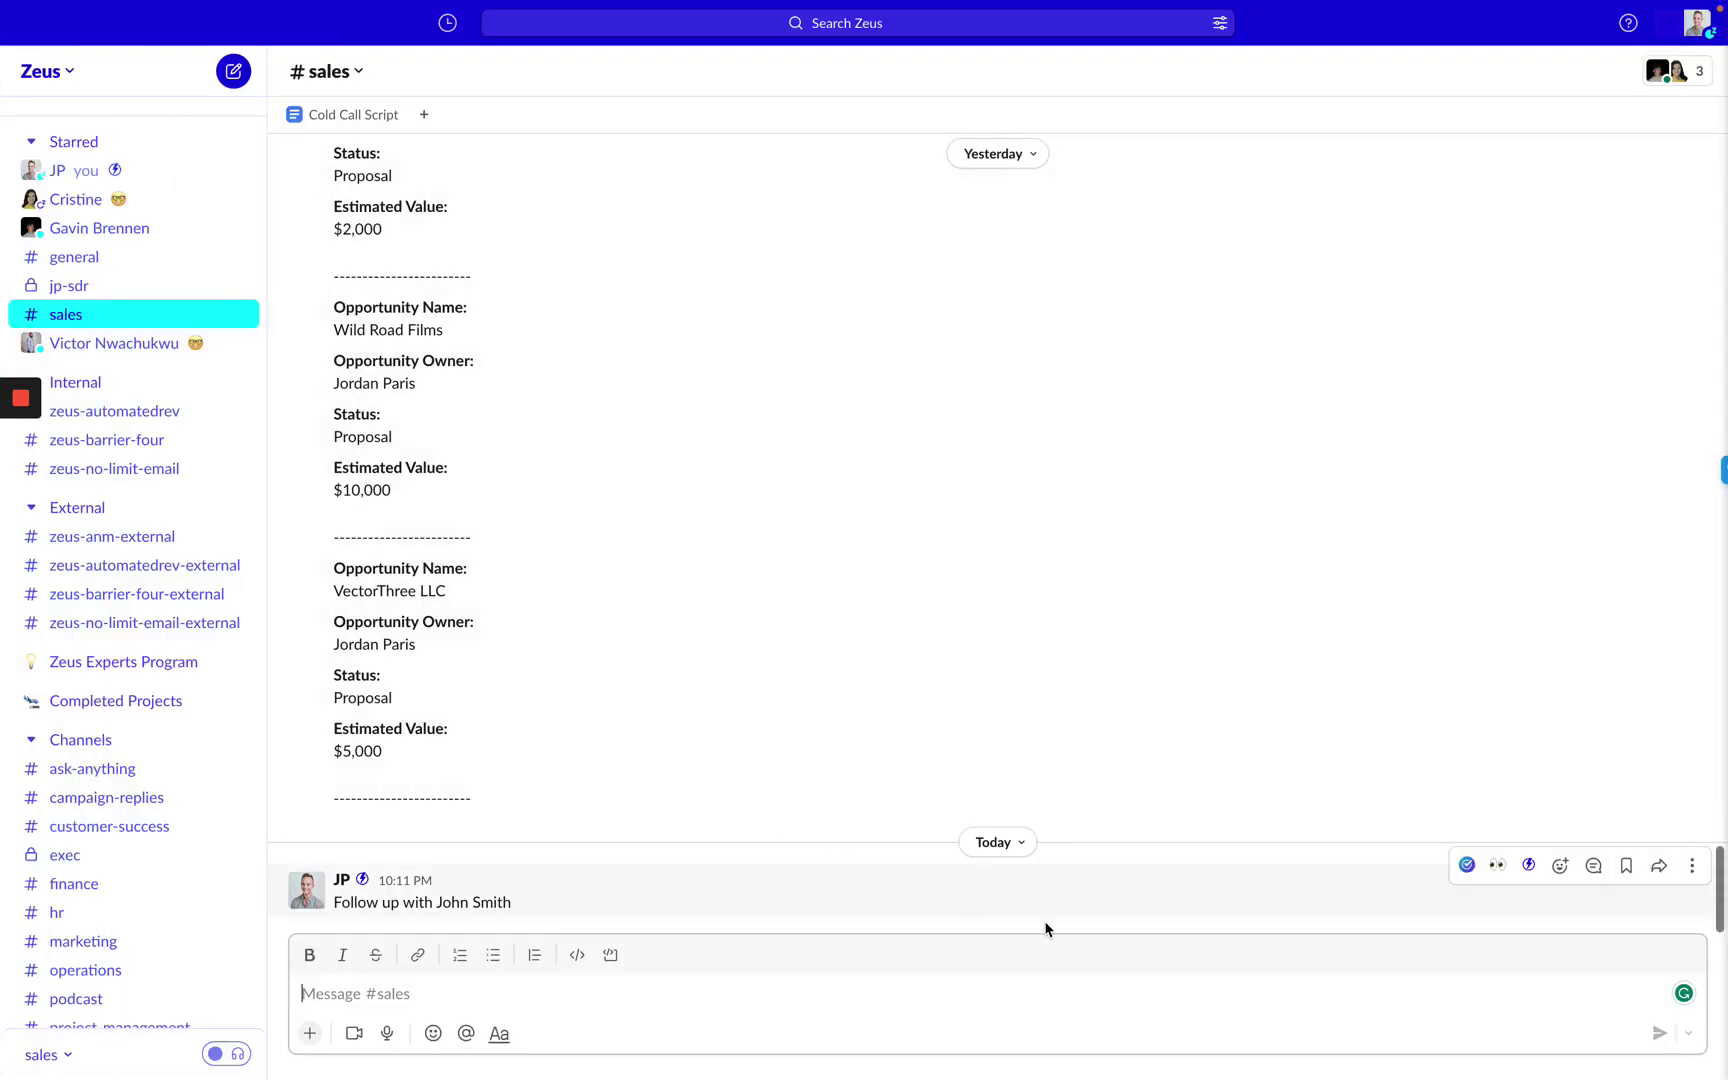
pyautogui.moveTo(3, 447)
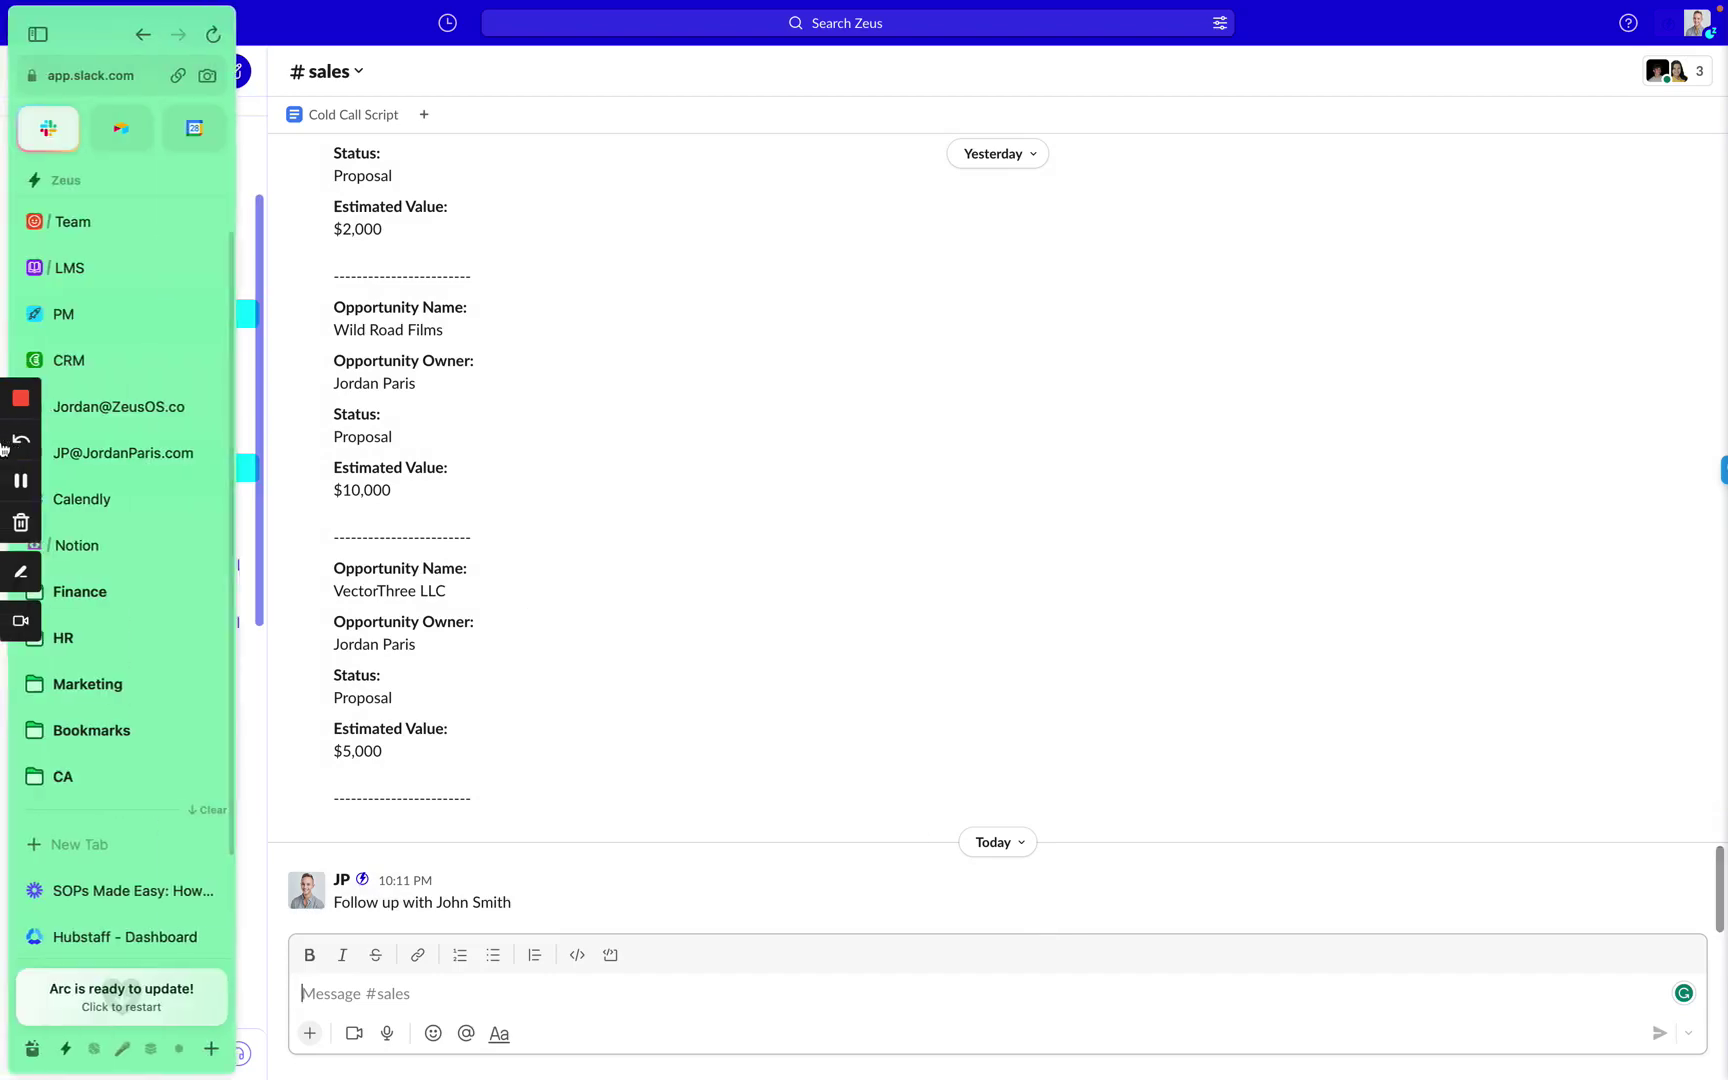
pyautogui.click(96, 268)
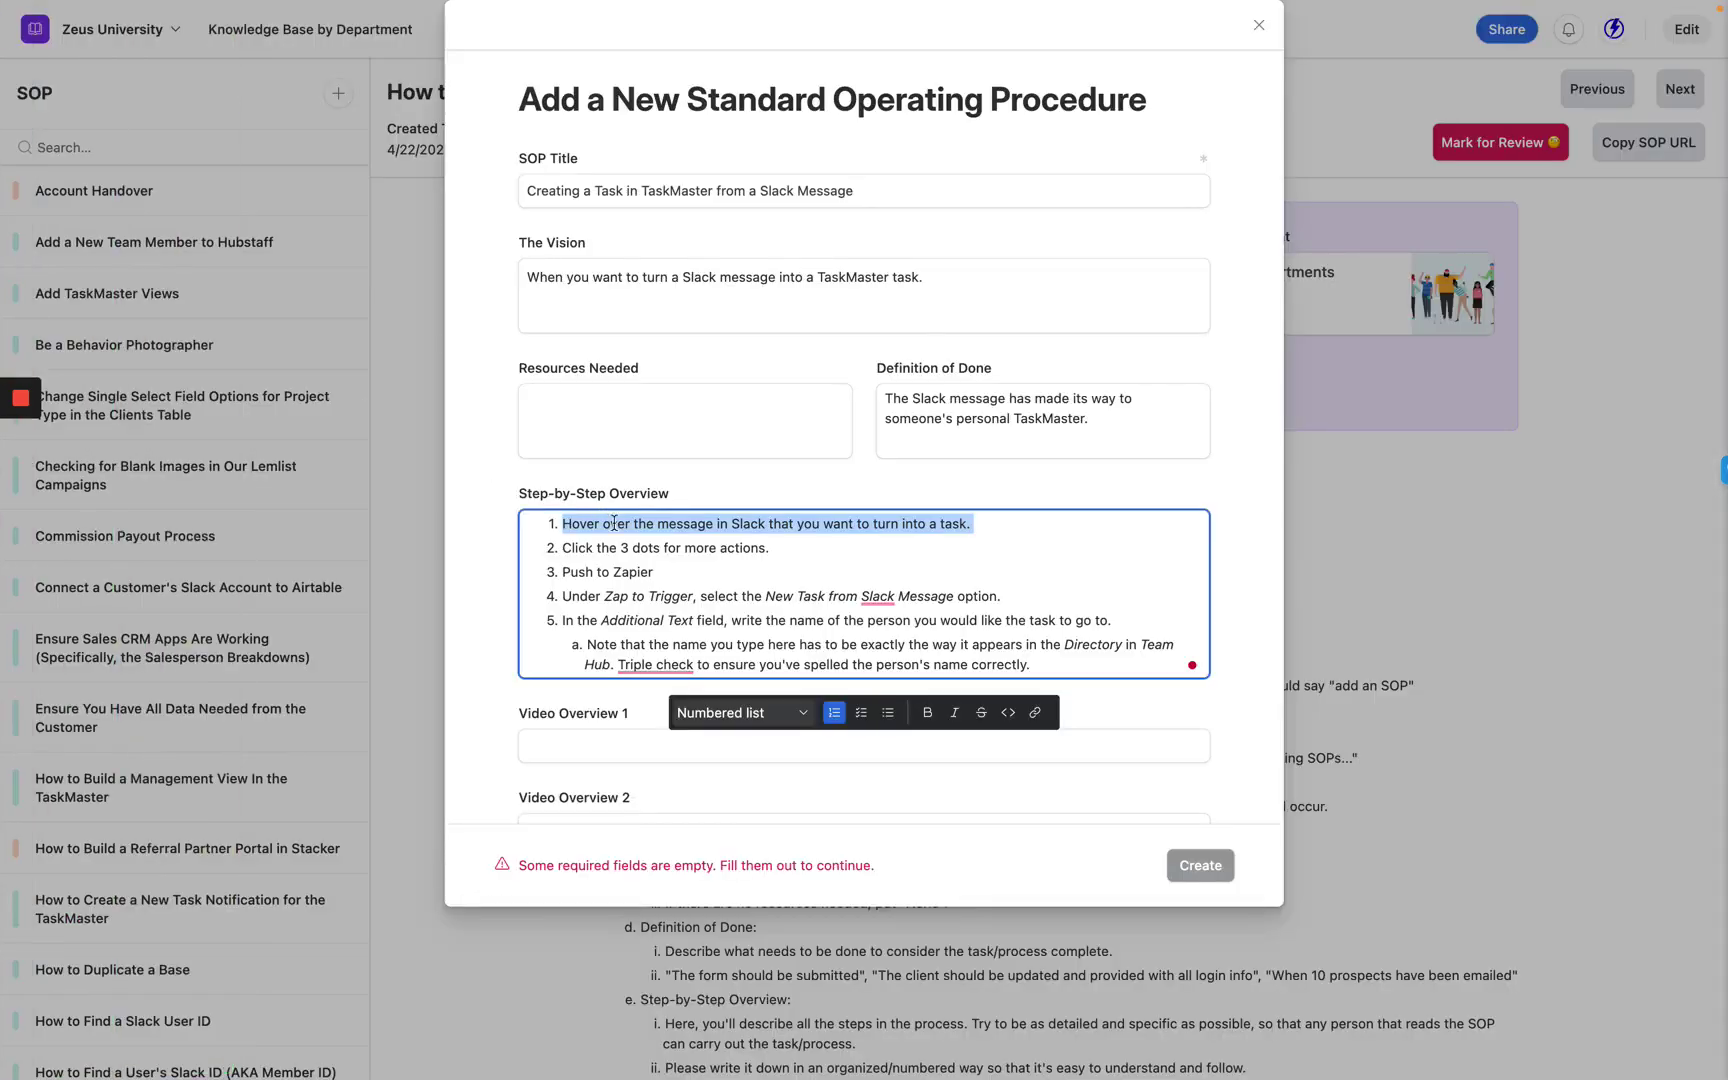
pyautogui.click(564, 552)
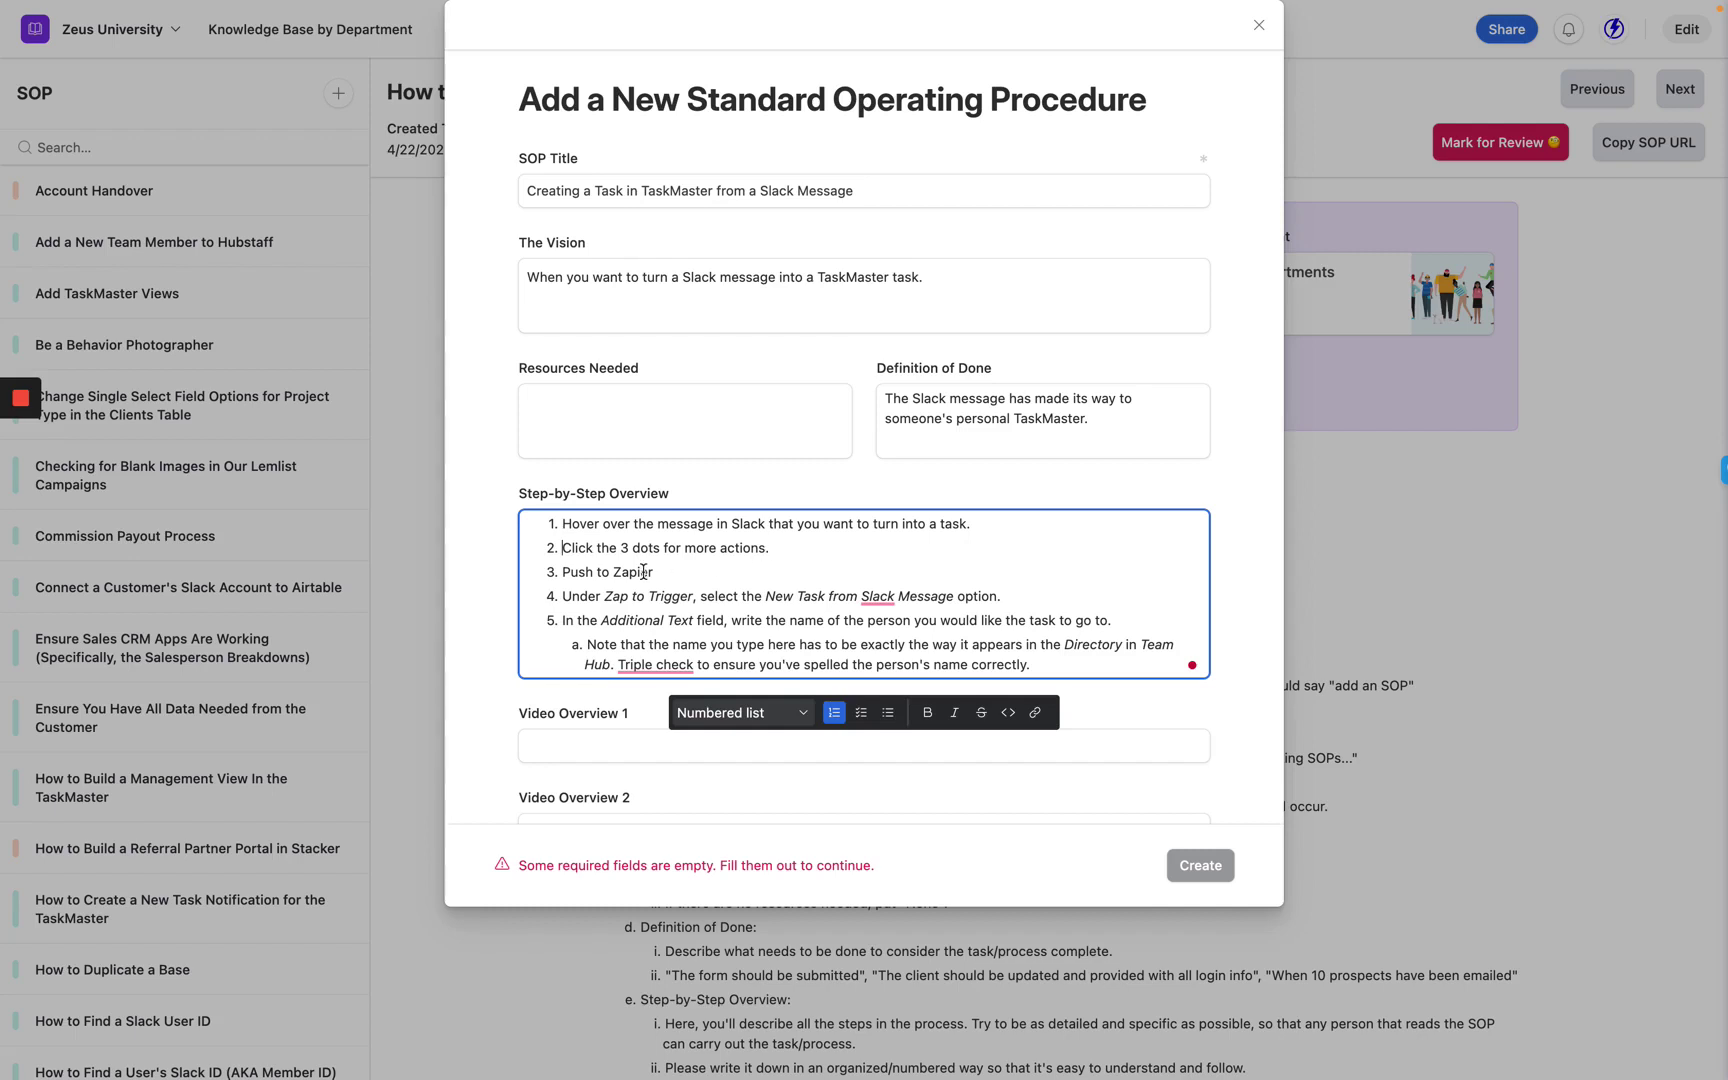
# Push the Slack sales channel's Follow up message to Zapier, then return to the SOP form.
pyautogui.moveTo(4, 145)
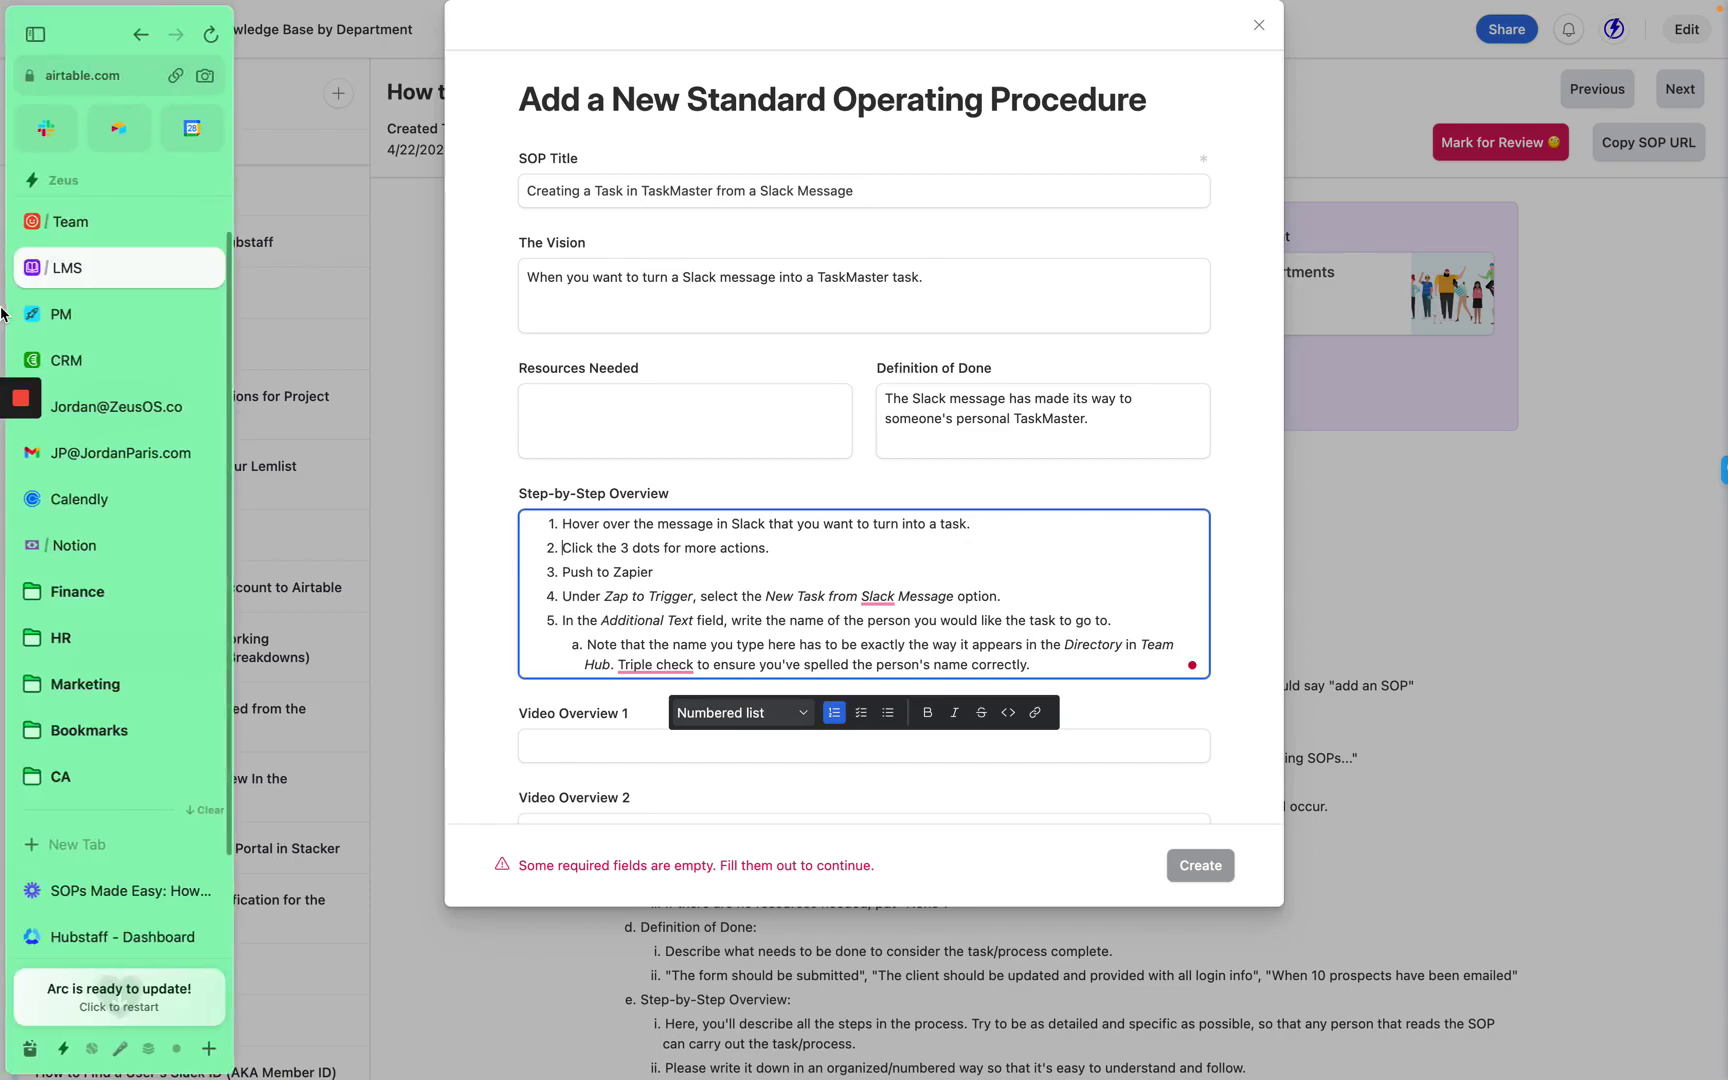
pyautogui.click(61, 143)
pyautogui.moveTo(1593, 912)
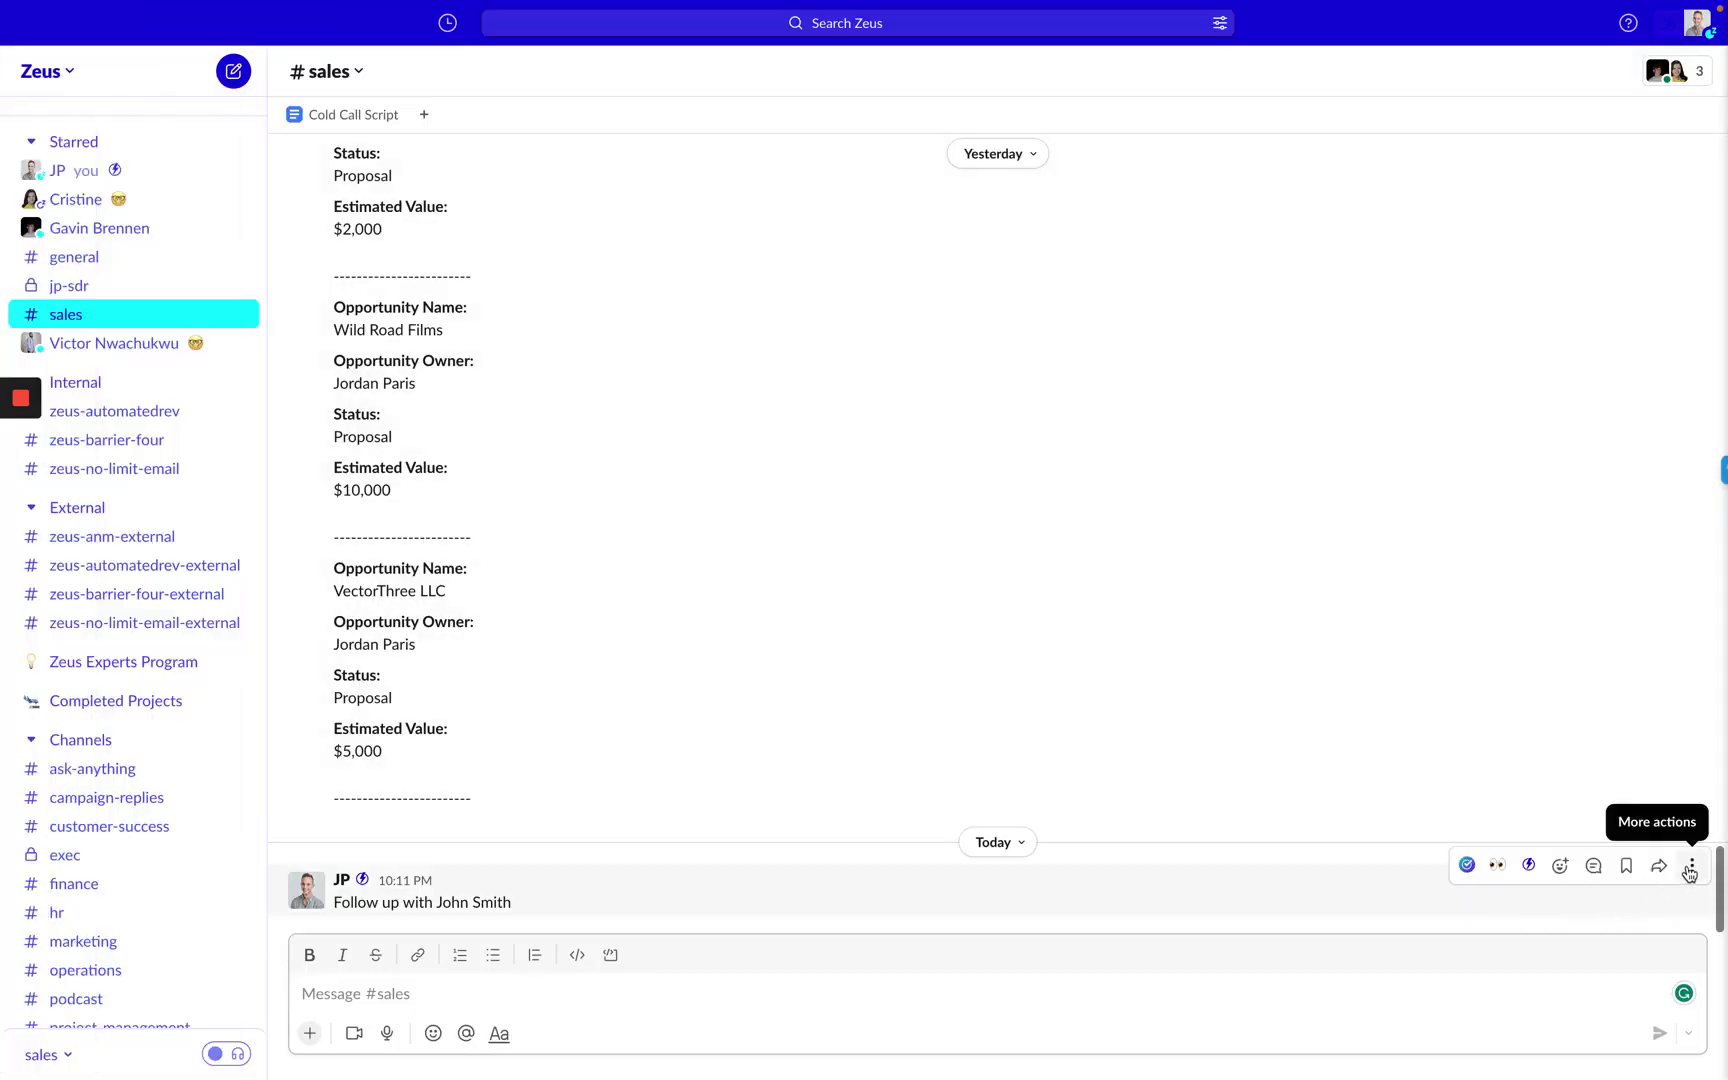
pyautogui.click(1689, 870)
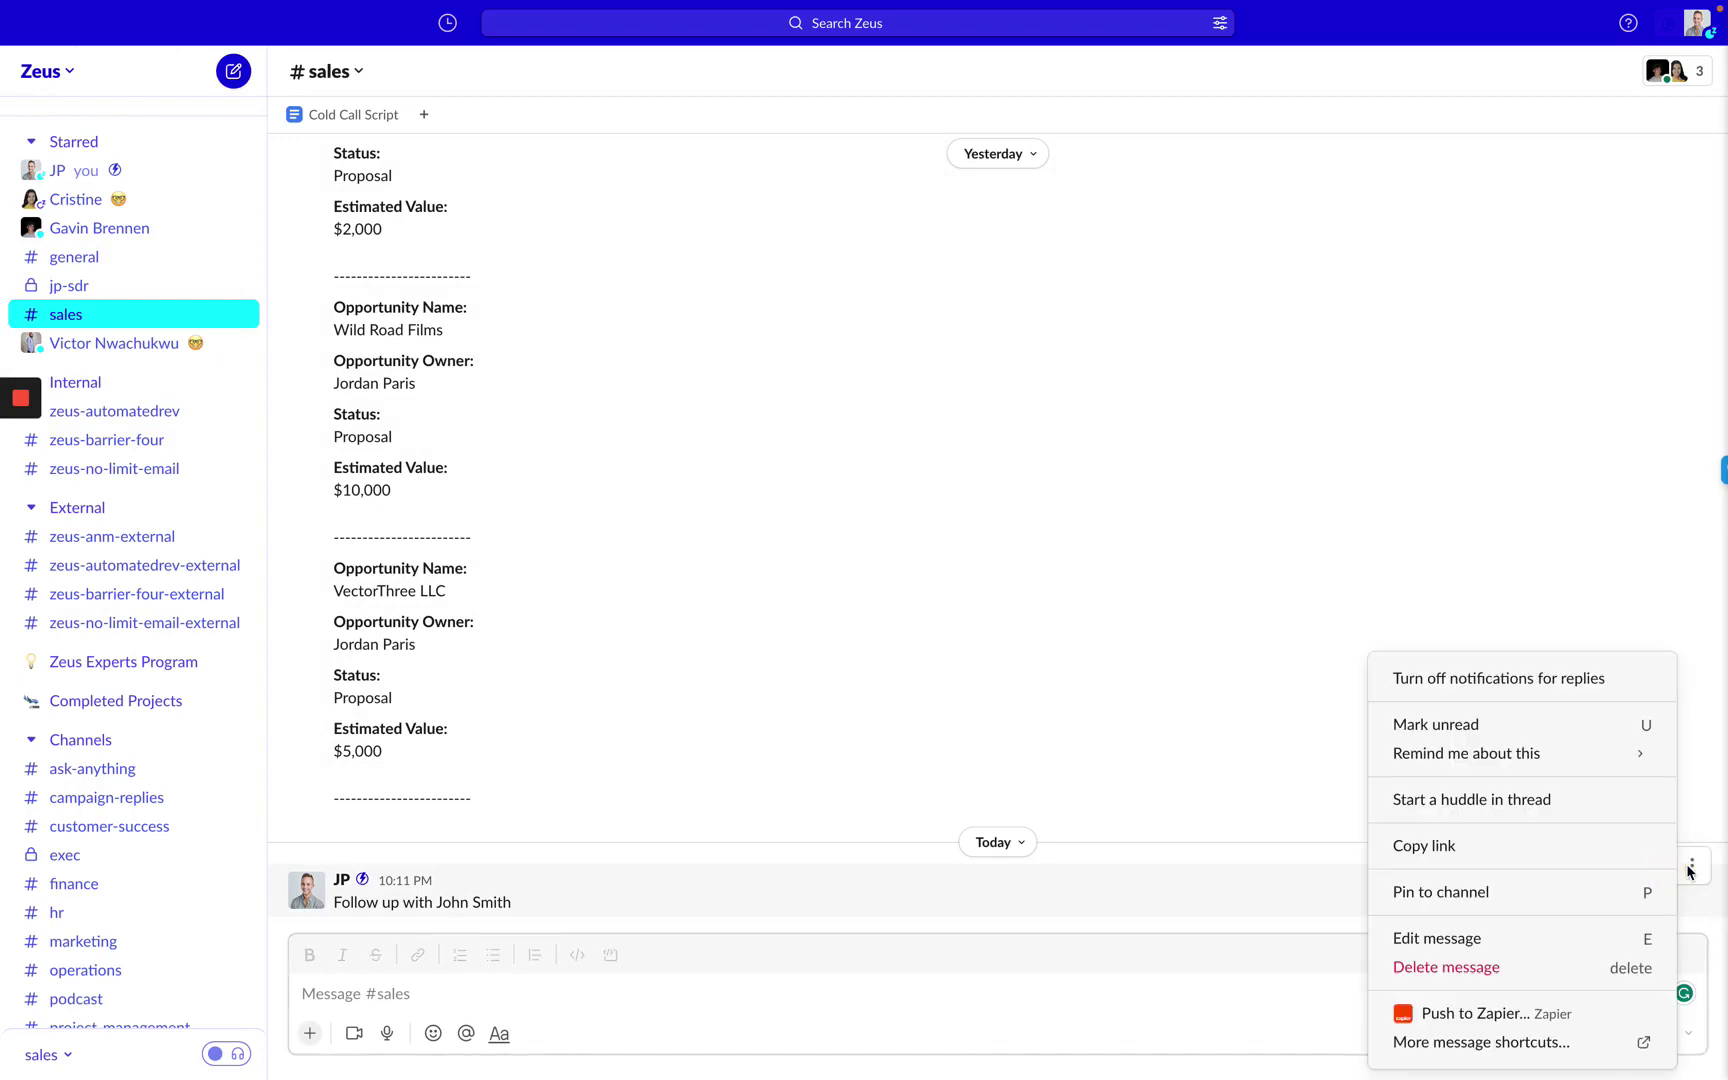
pyautogui.click(1479, 1015)
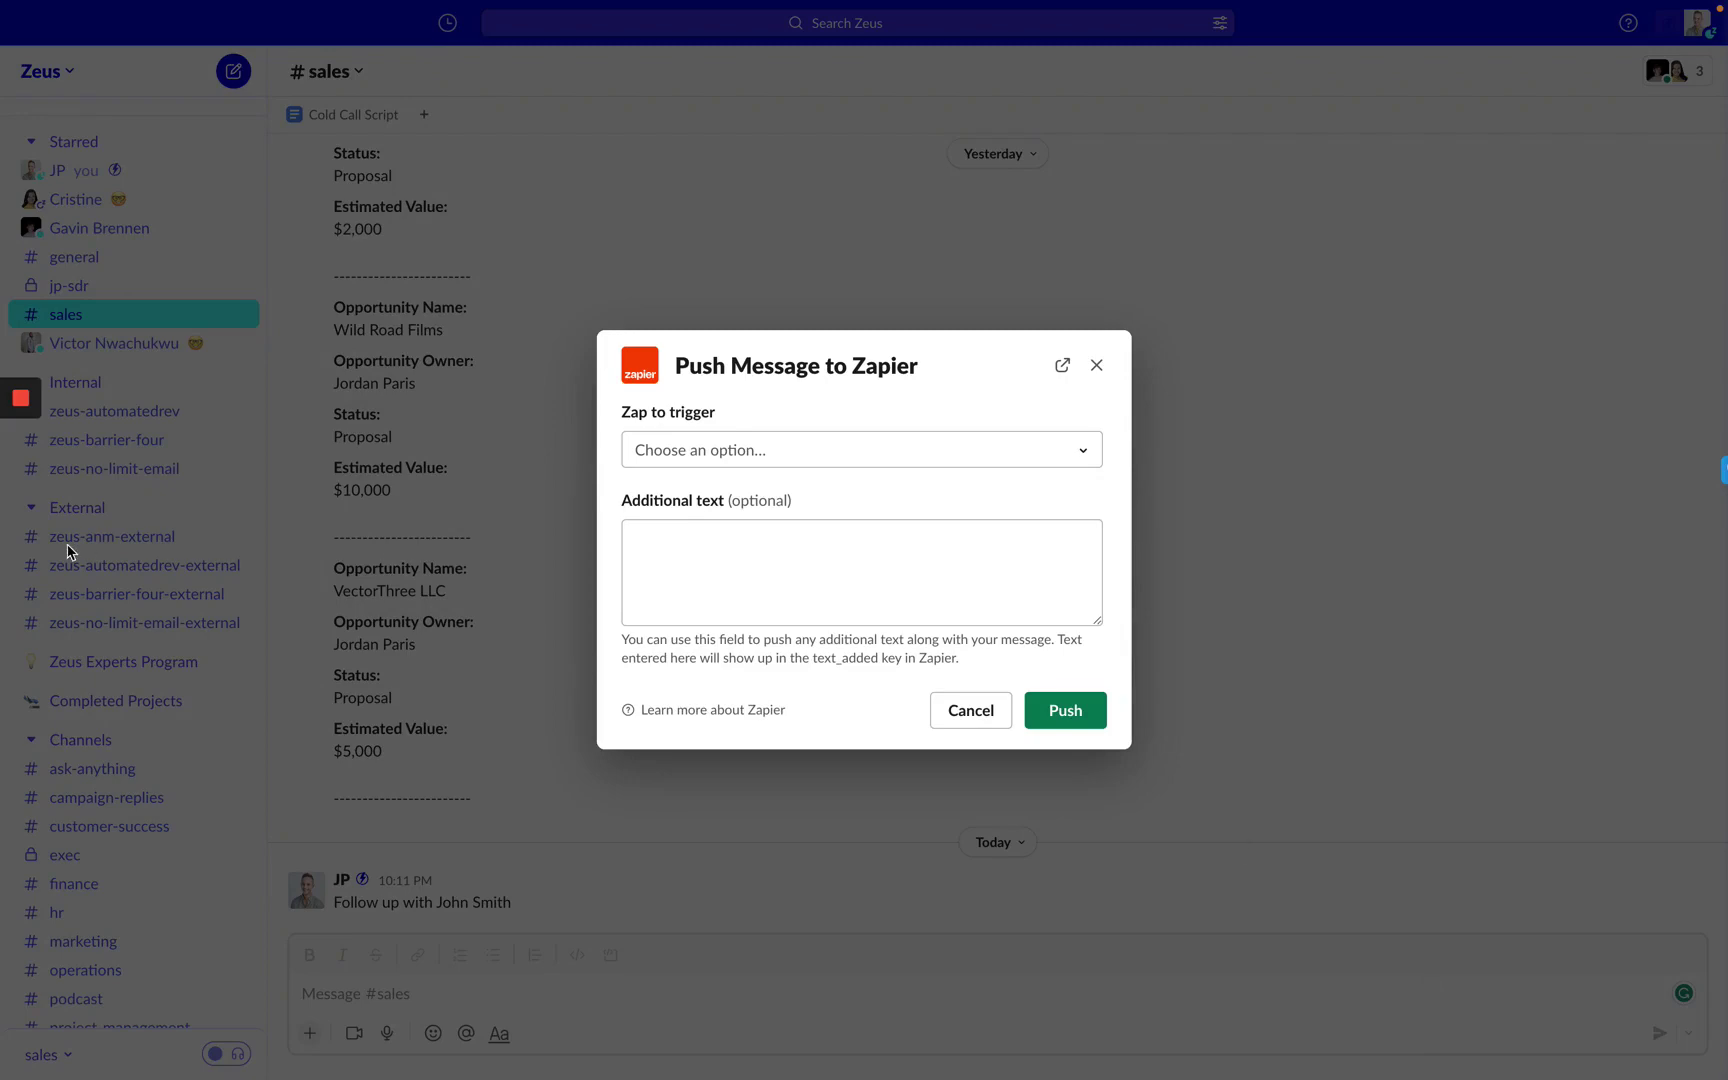
pyautogui.moveTo(3, 480)
pyautogui.click(98, 266)
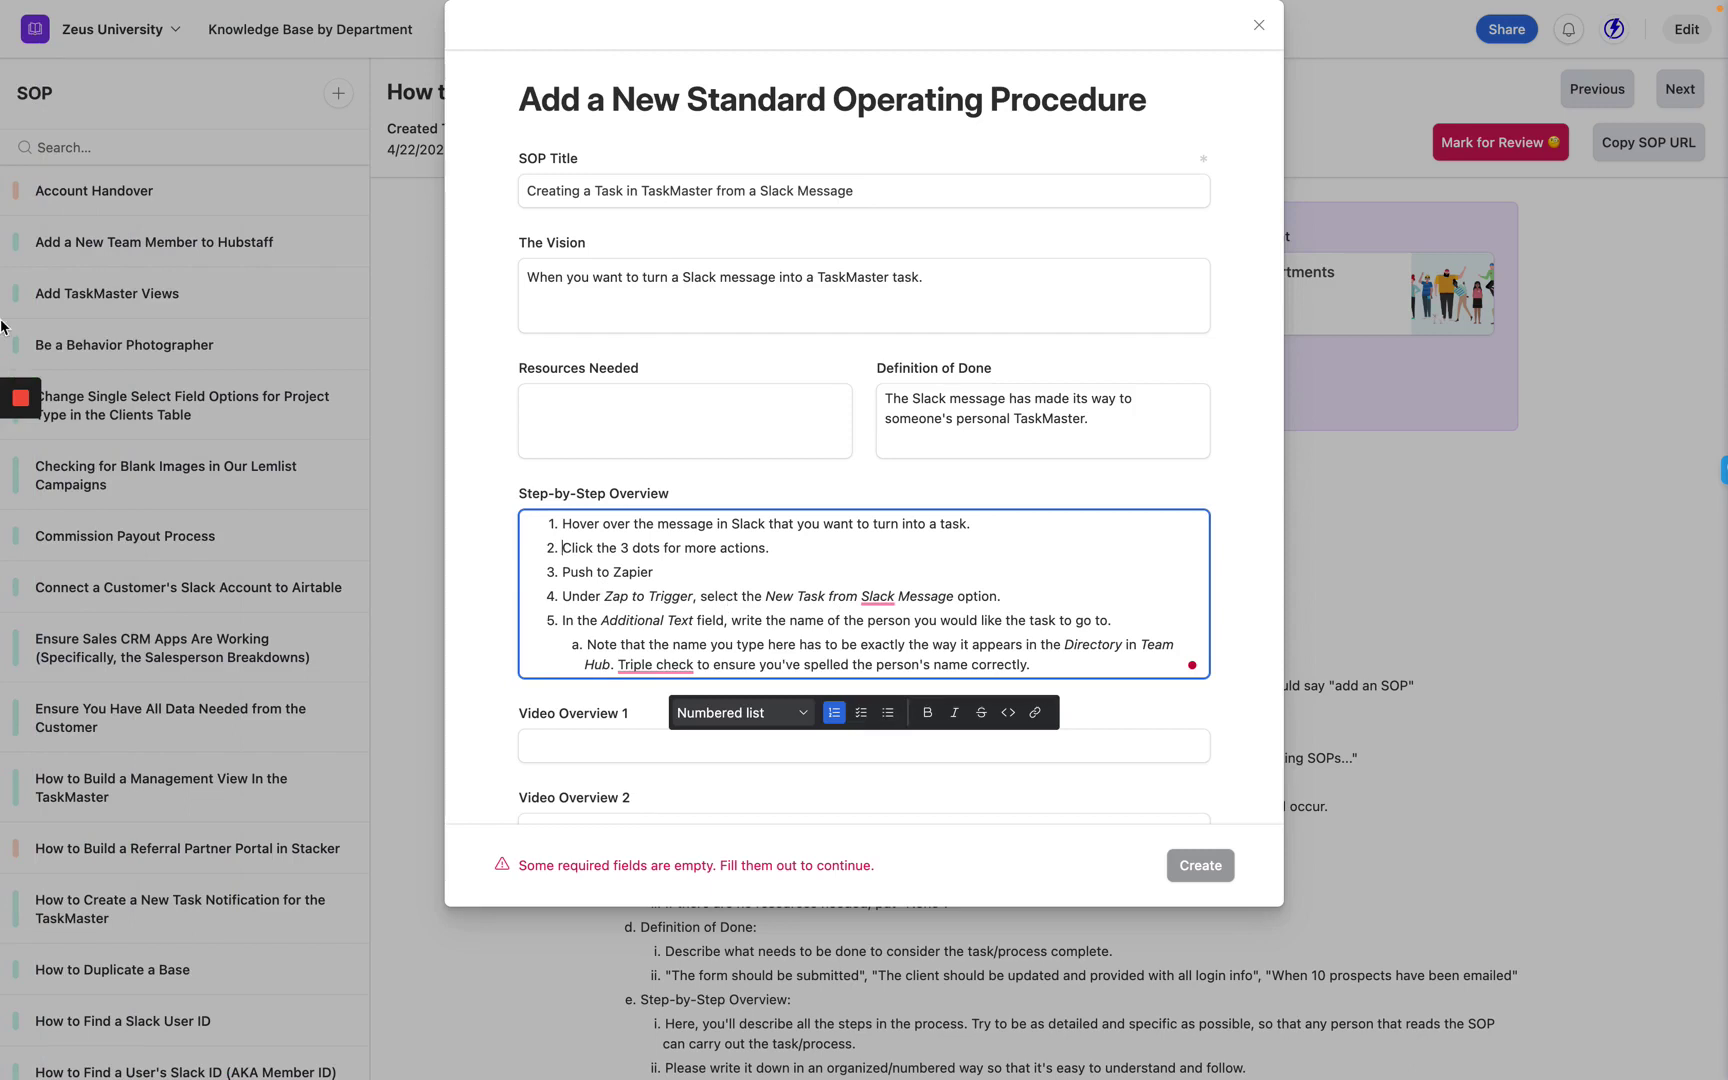
# Choose the 'New Task from Slack Message' zap in Slack's Zapier dialog, then return to the SOP form.
pyautogui.moveTo(4, 328)
pyautogui.moveTo(90, 427)
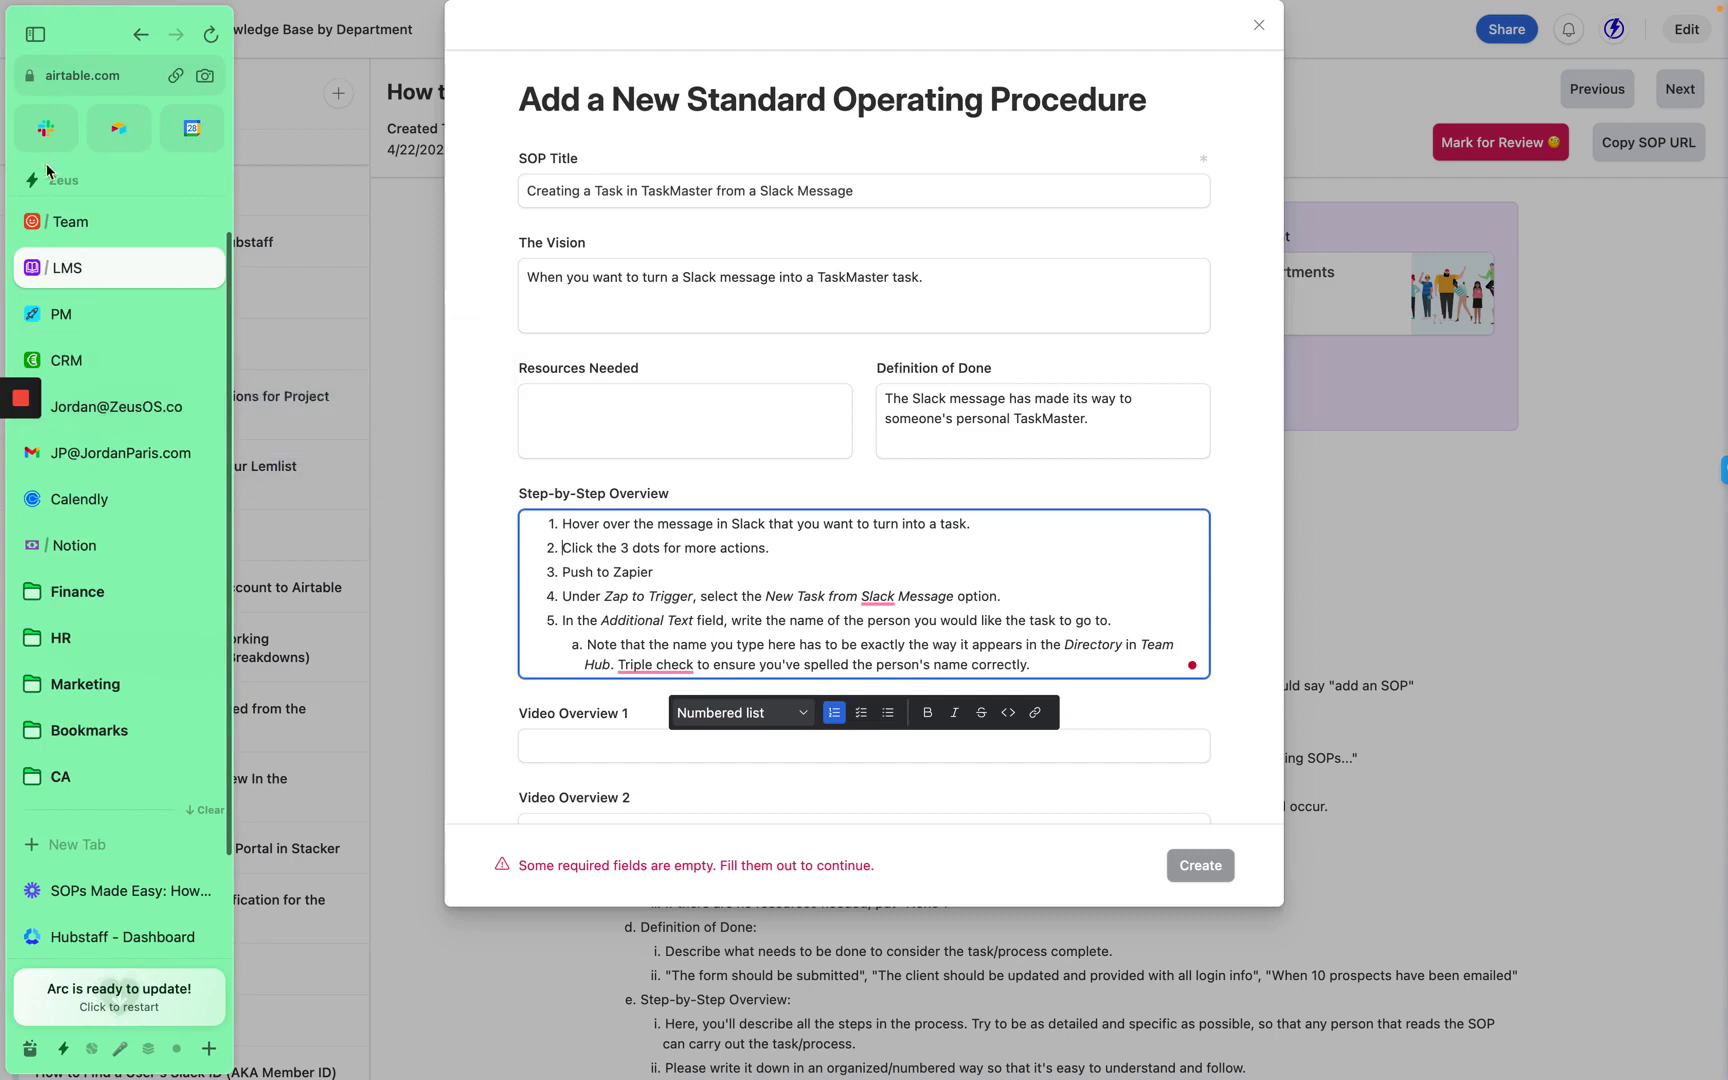
pyautogui.click(46, 128)
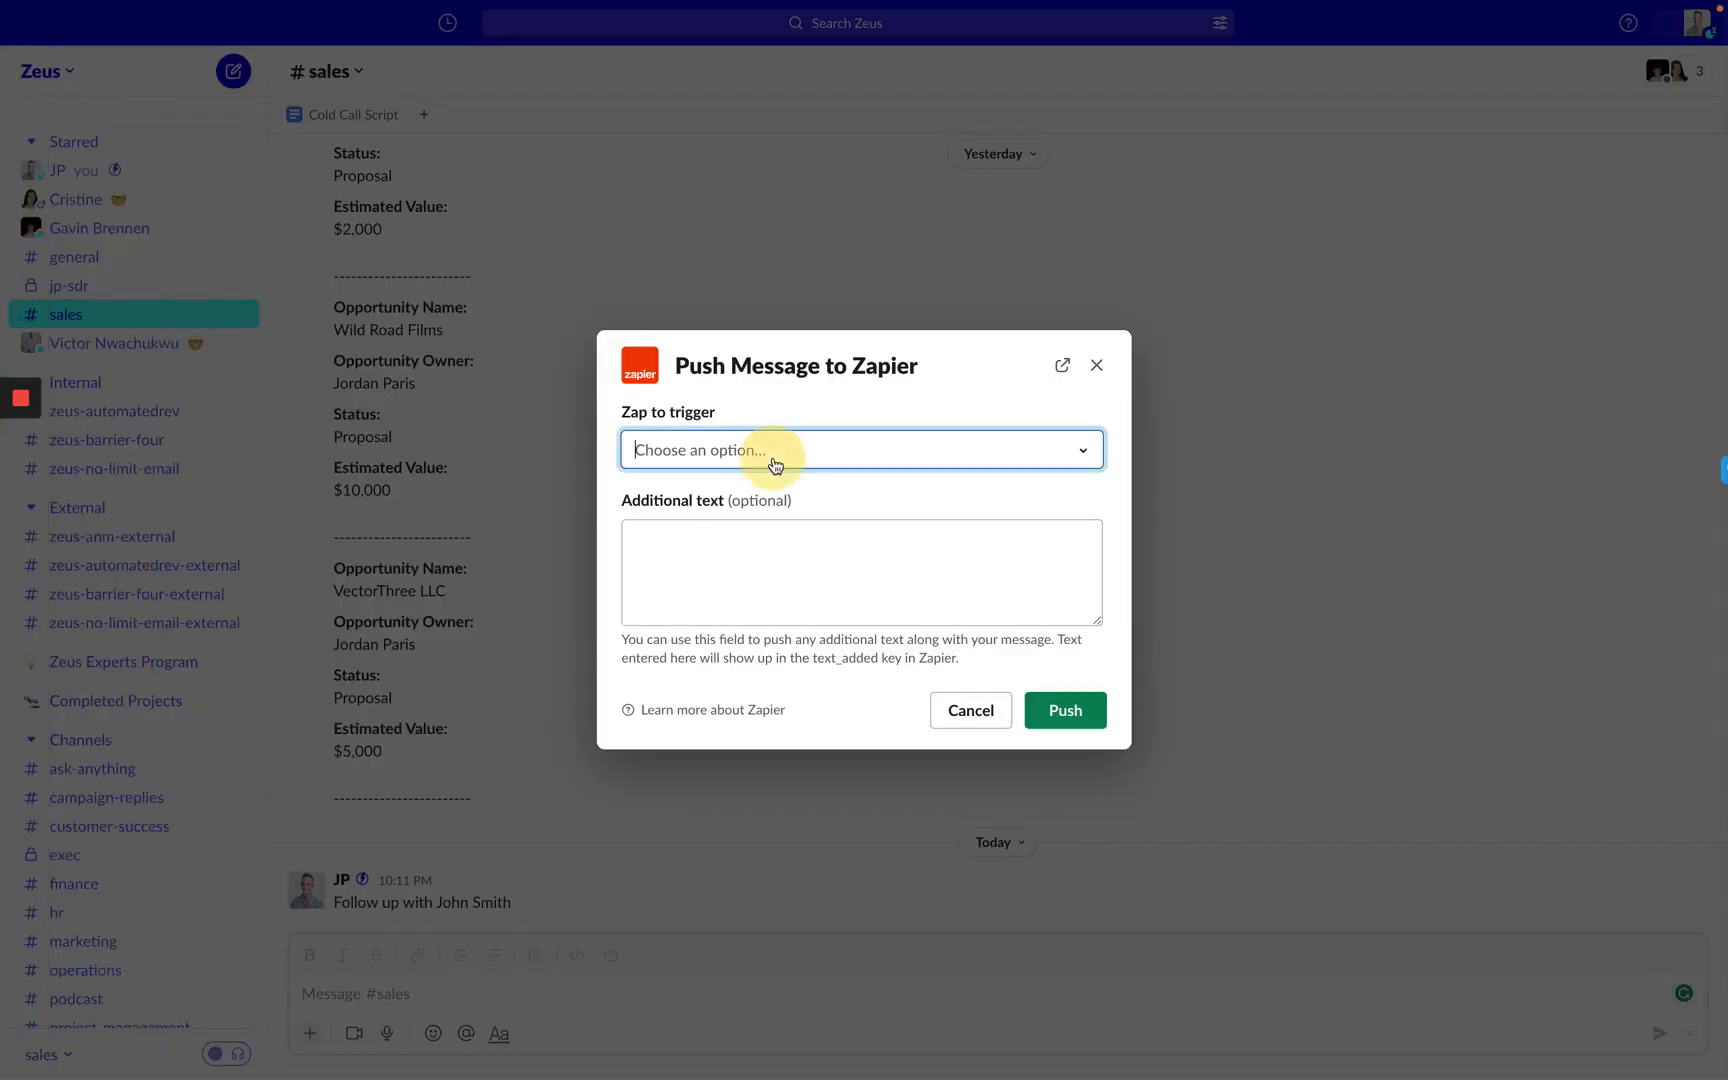
pyautogui.click(775, 462)
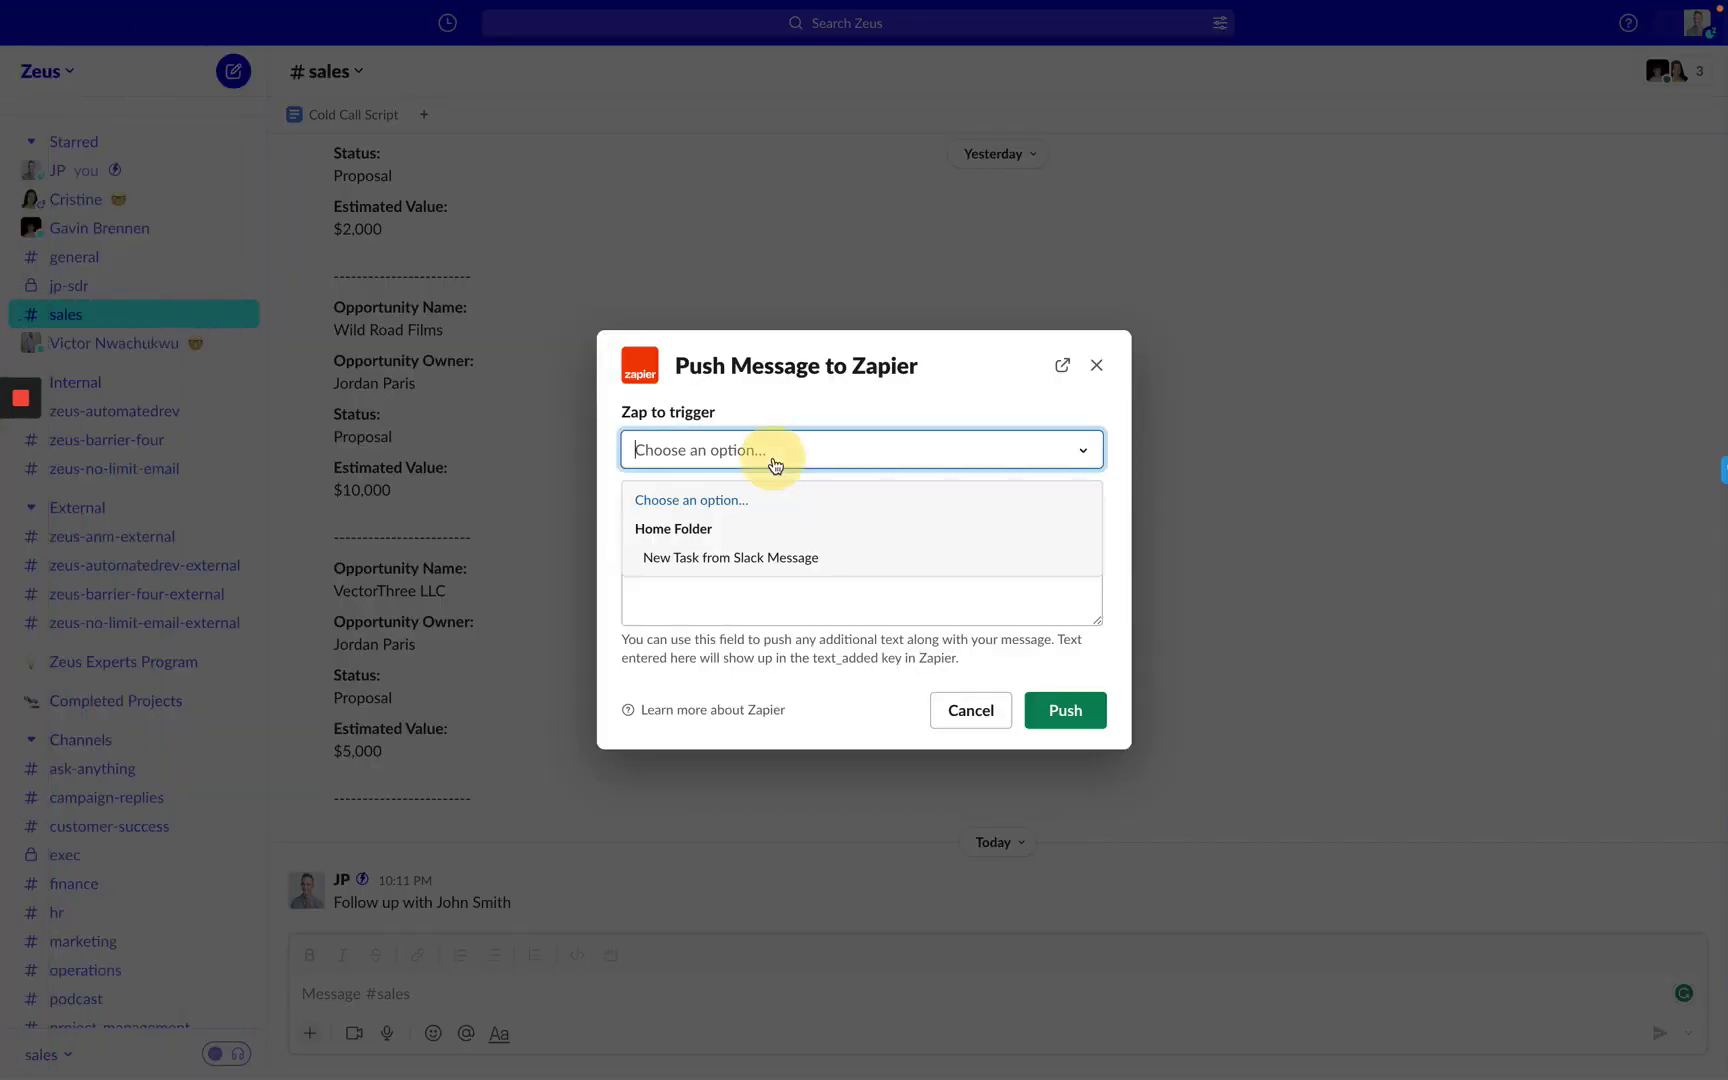
pyautogui.click(765, 557)
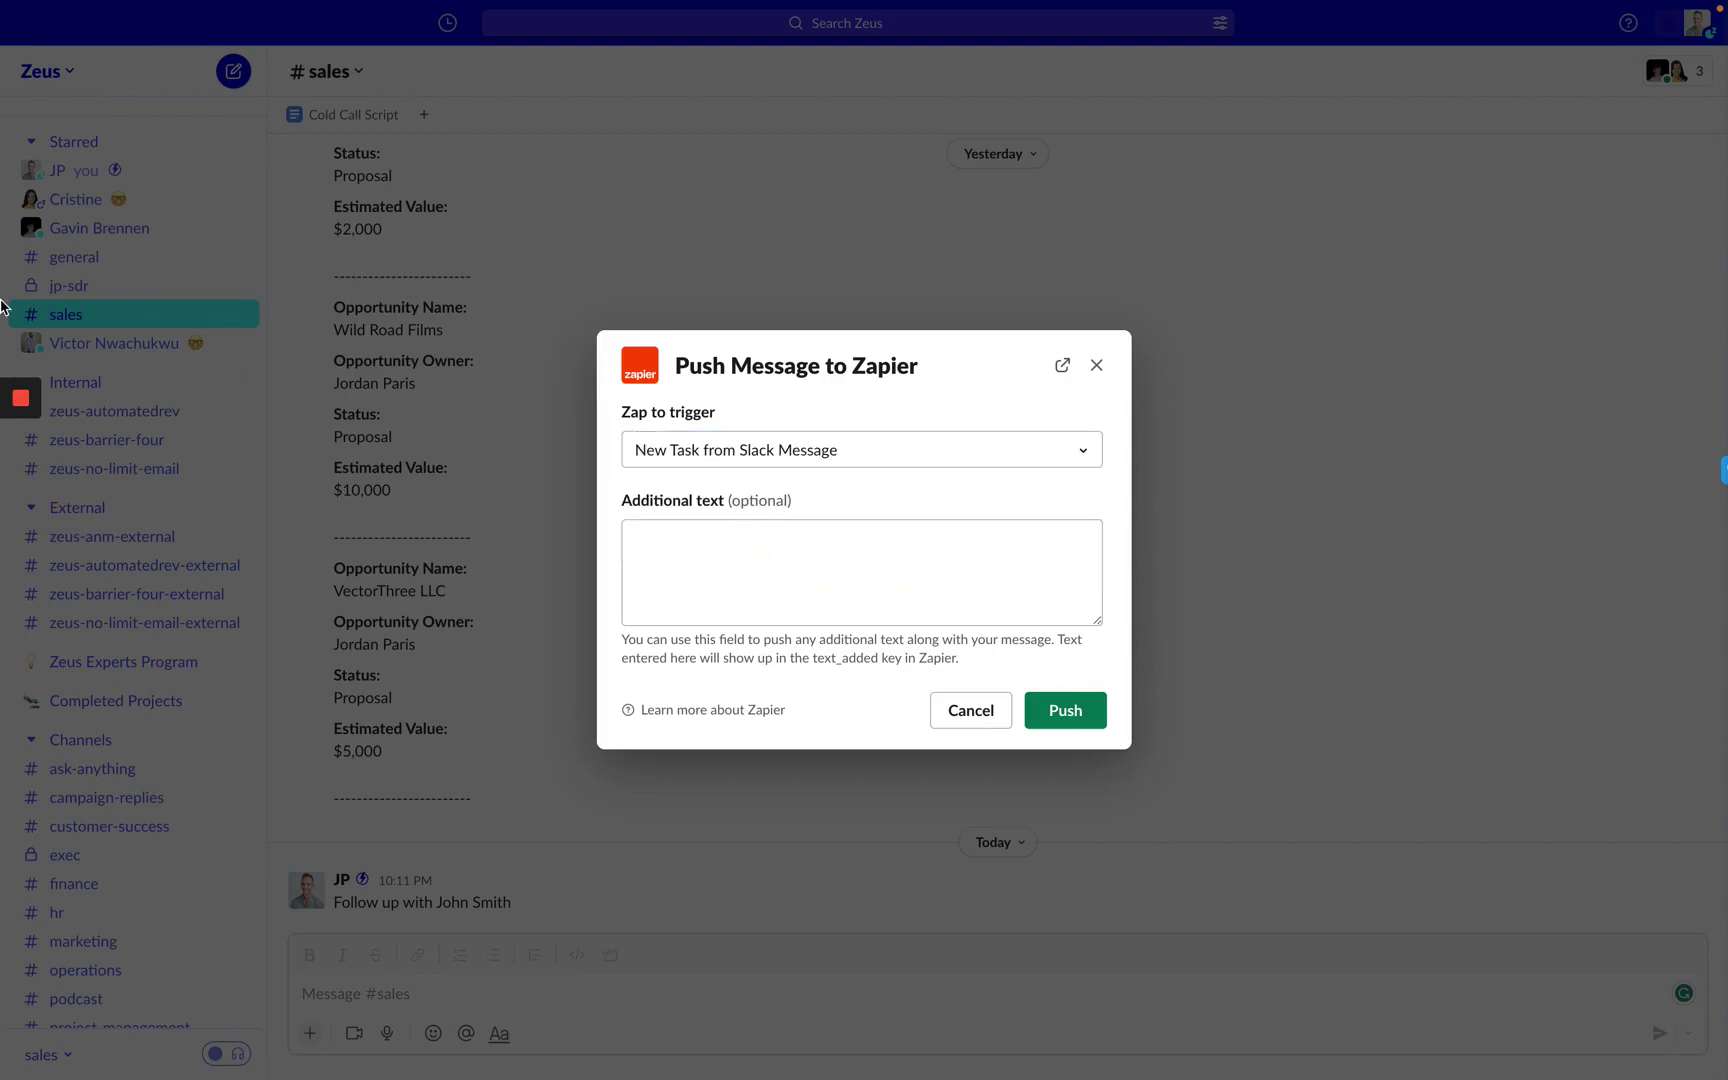
pyautogui.moveTo(3, 305)
pyautogui.click(90, 276)
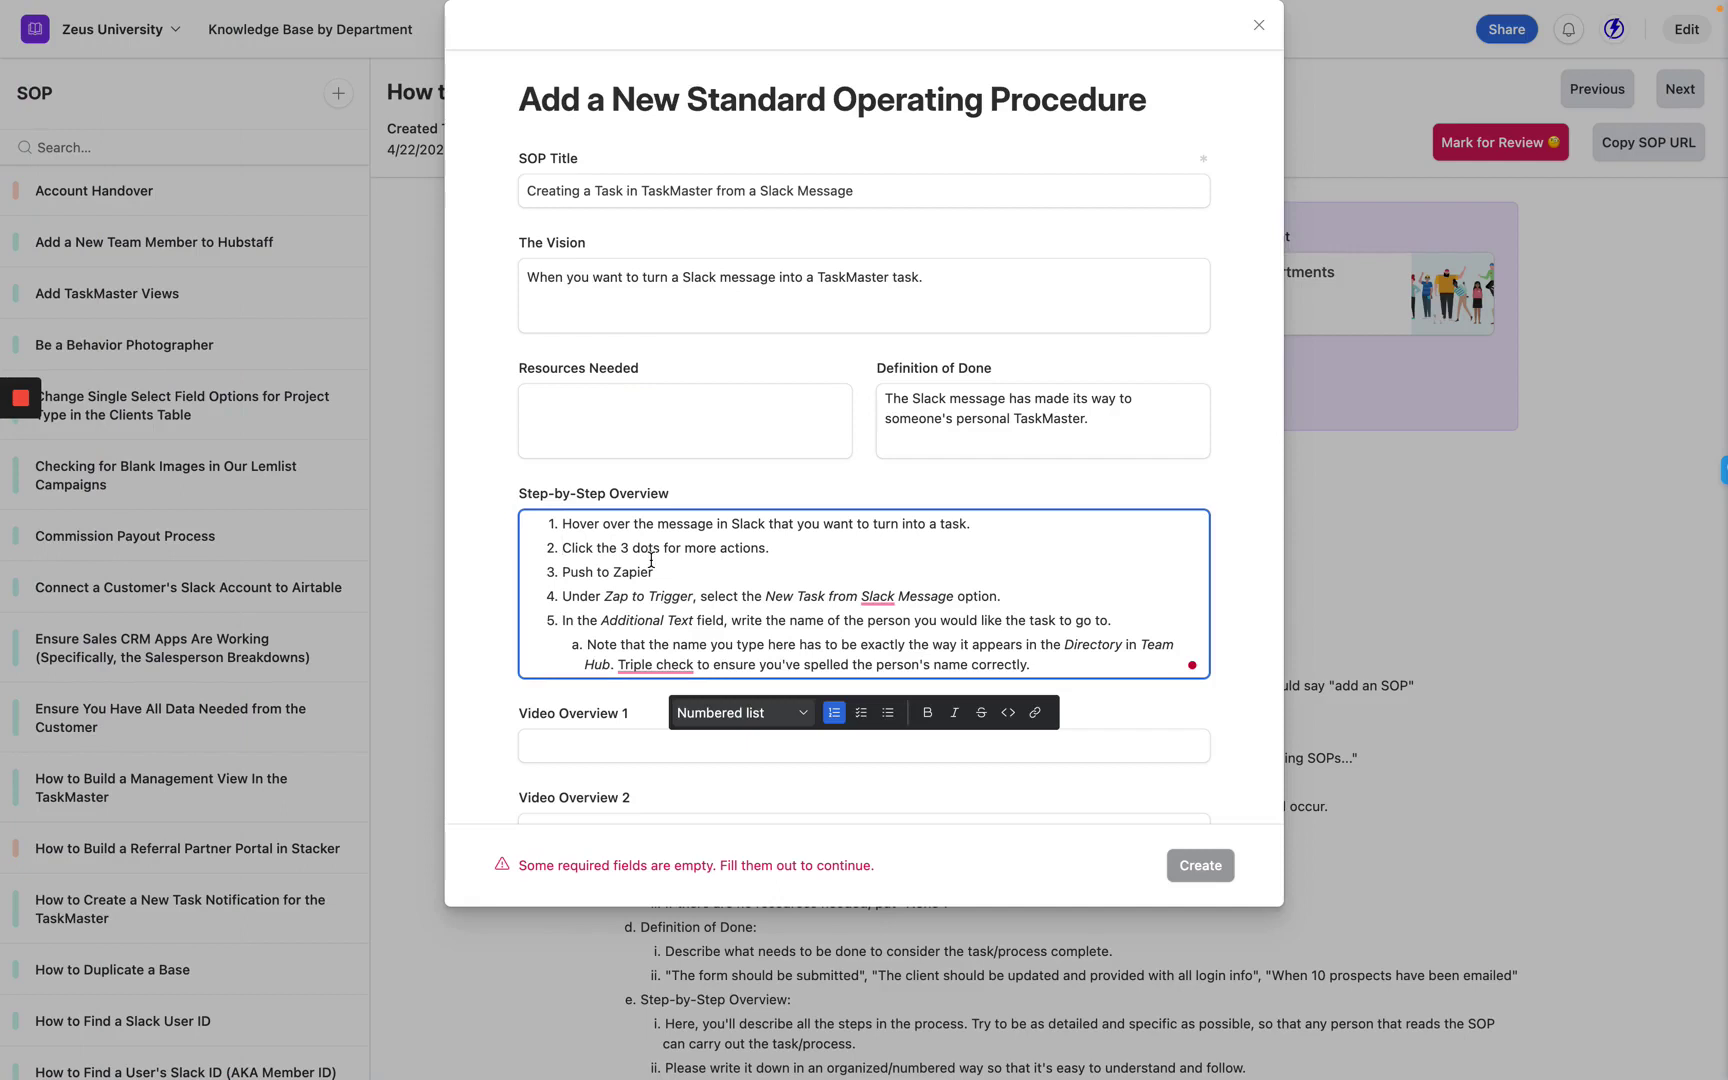
pyautogui.tripleClick(664, 618)
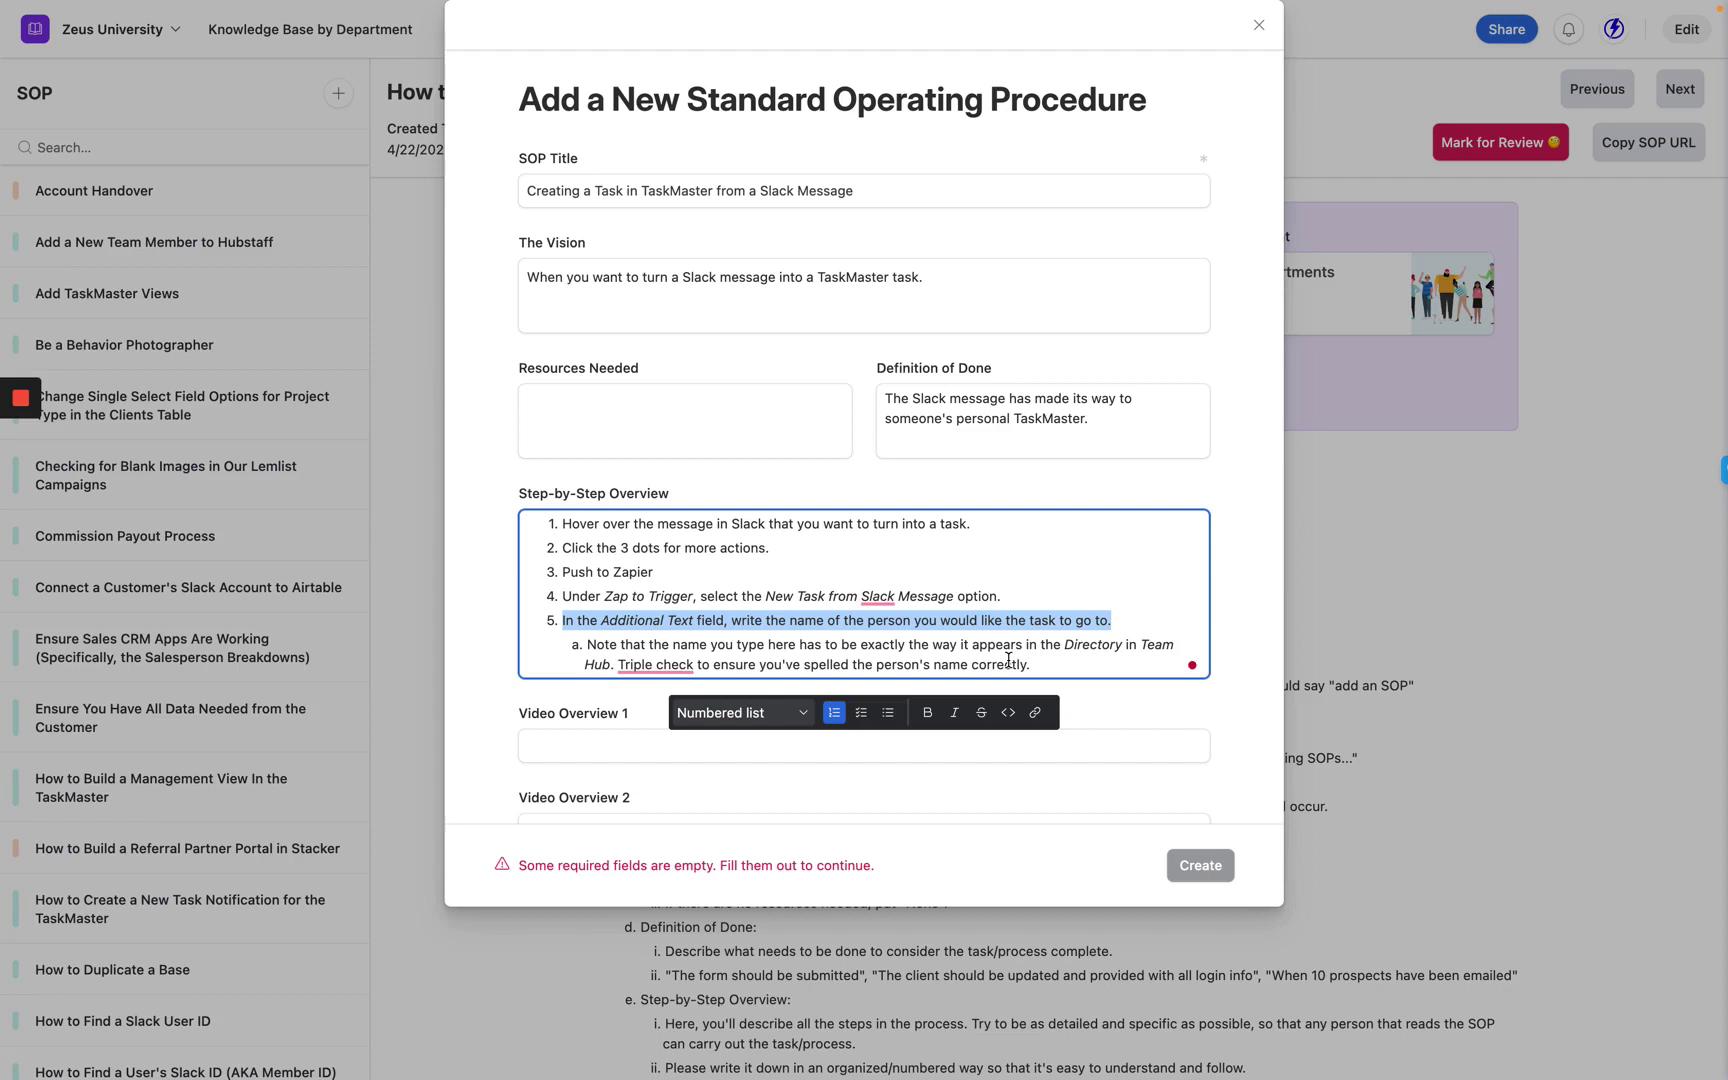
pyautogui.tripleClick(1008, 661)
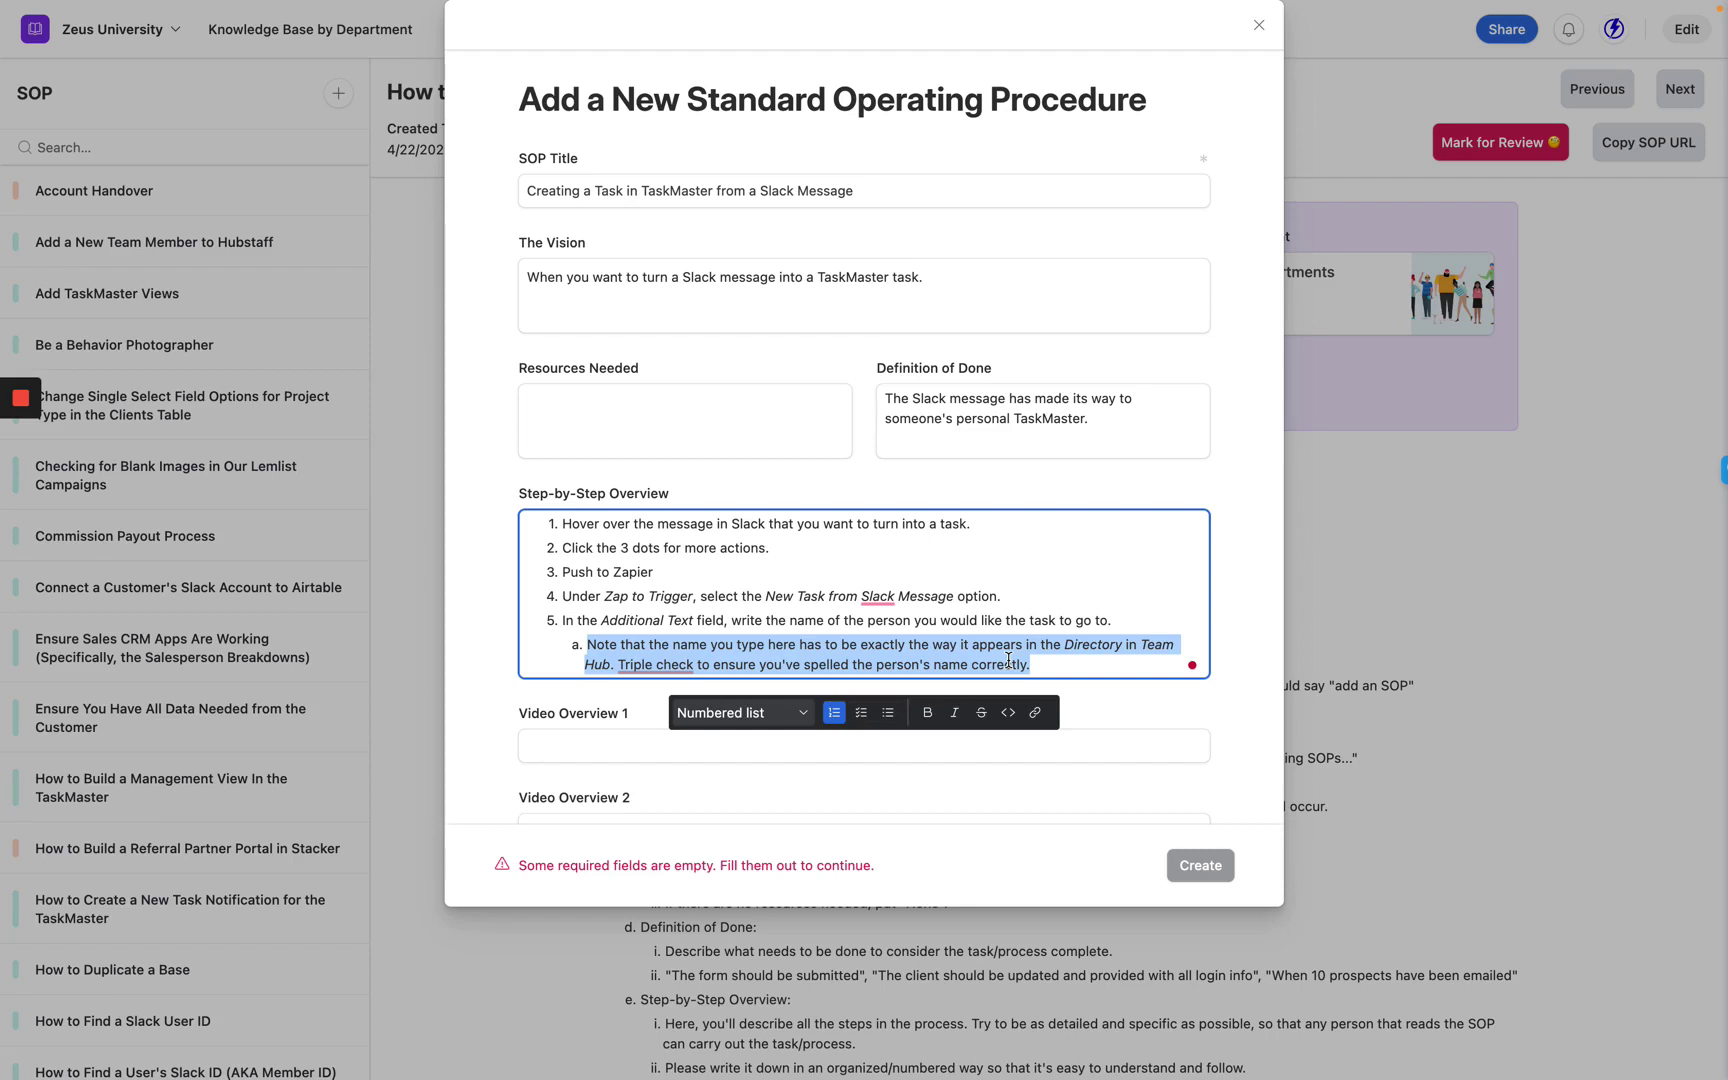
pyautogui.click(1057, 669)
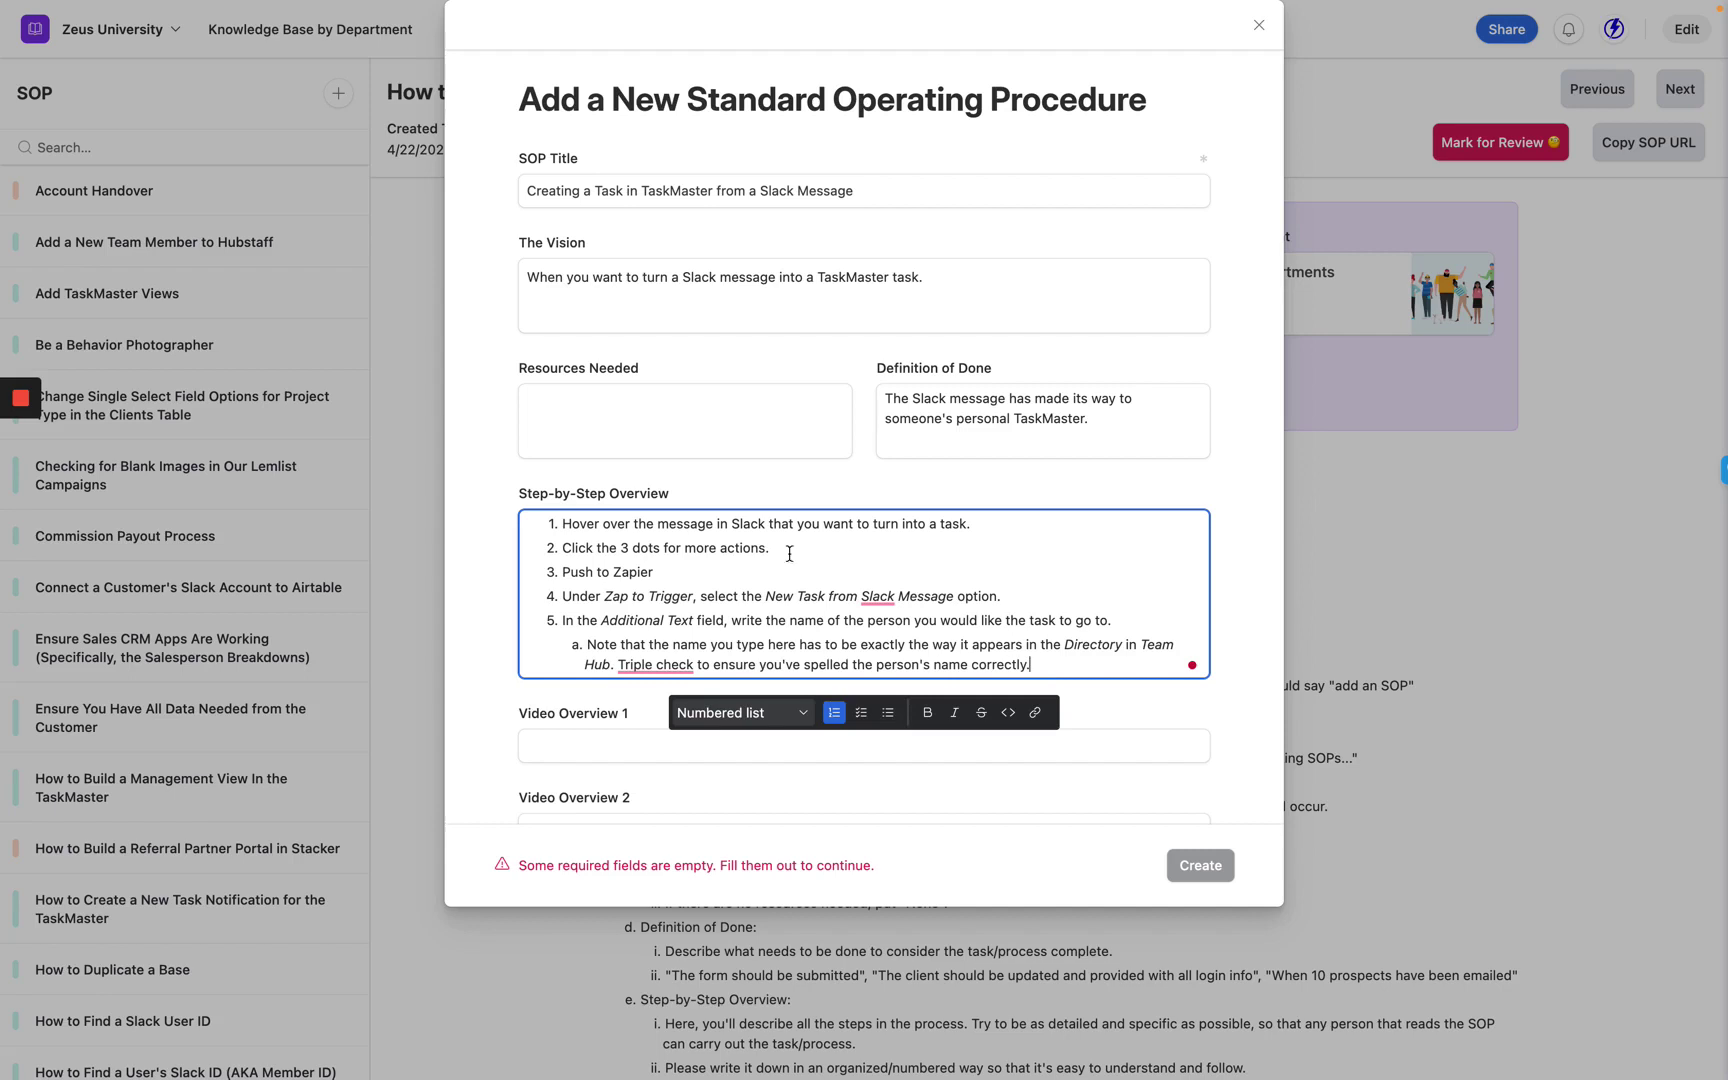
# In Slack, enter the assignee's name as additional text and push the message to the Zap.
pyautogui.moveTo(3, 280)
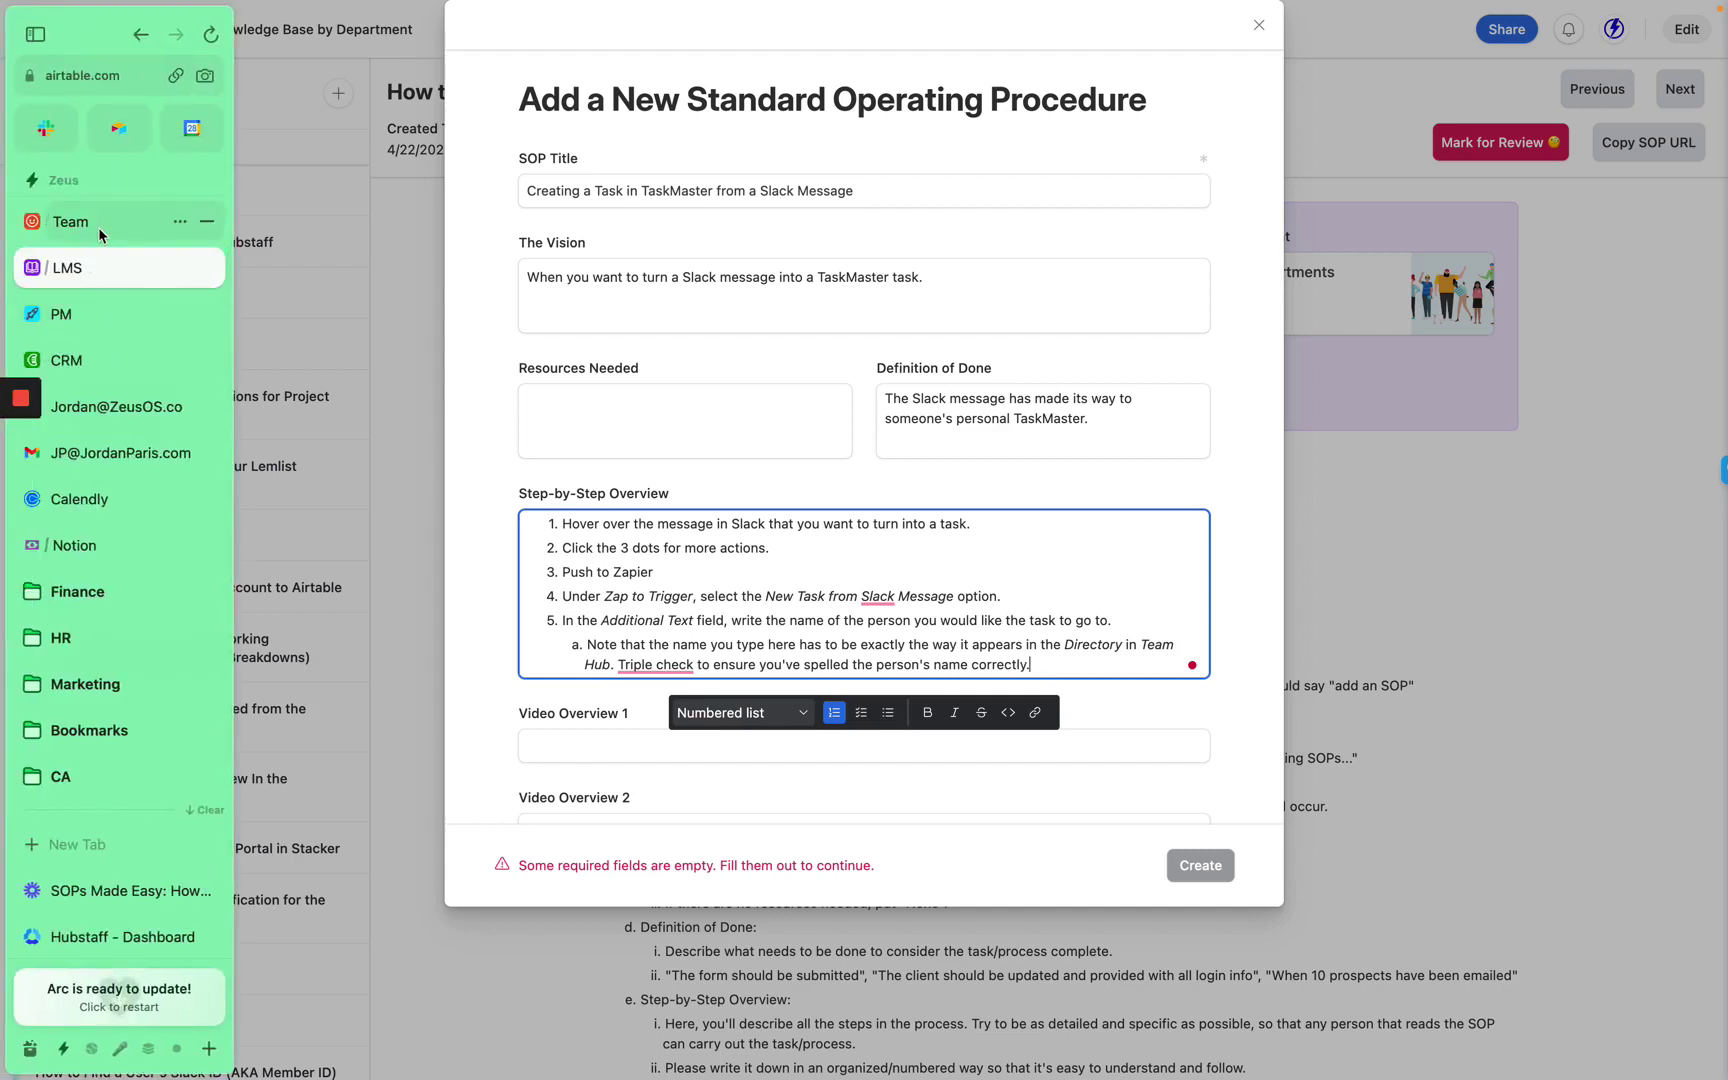
pyautogui.click(45, 128)
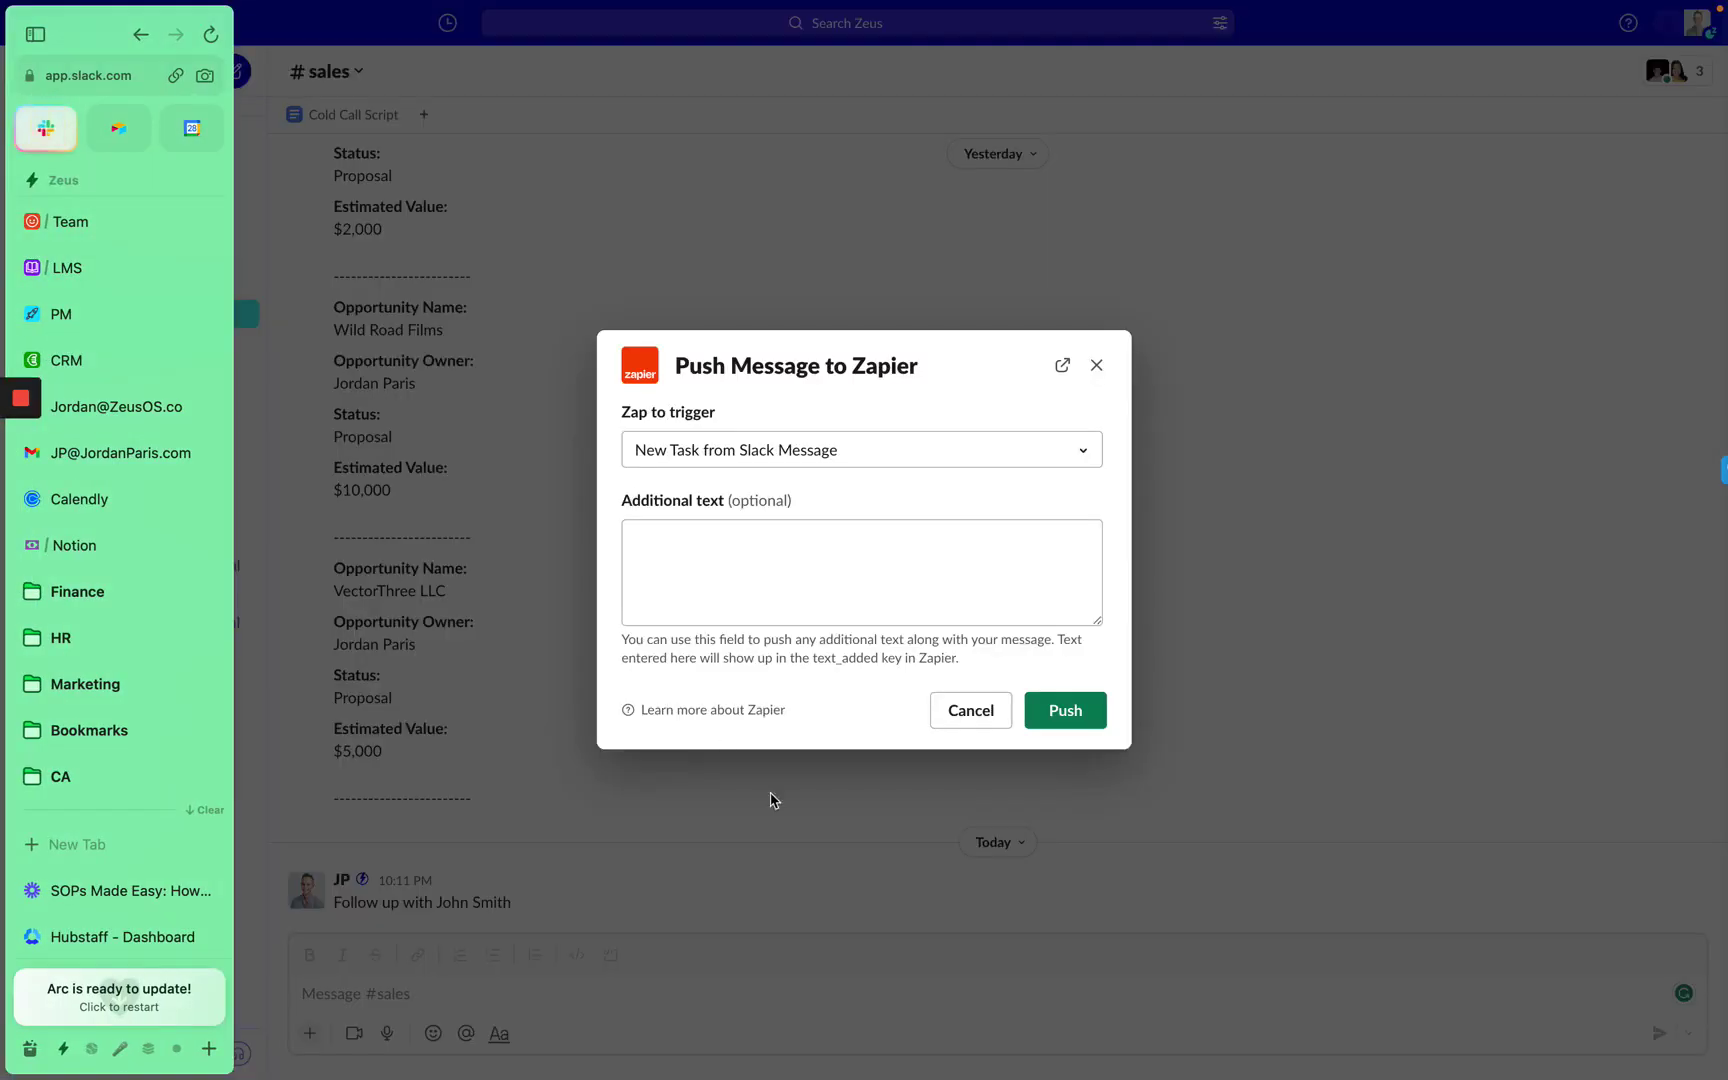
pyautogui.click(711, 590)
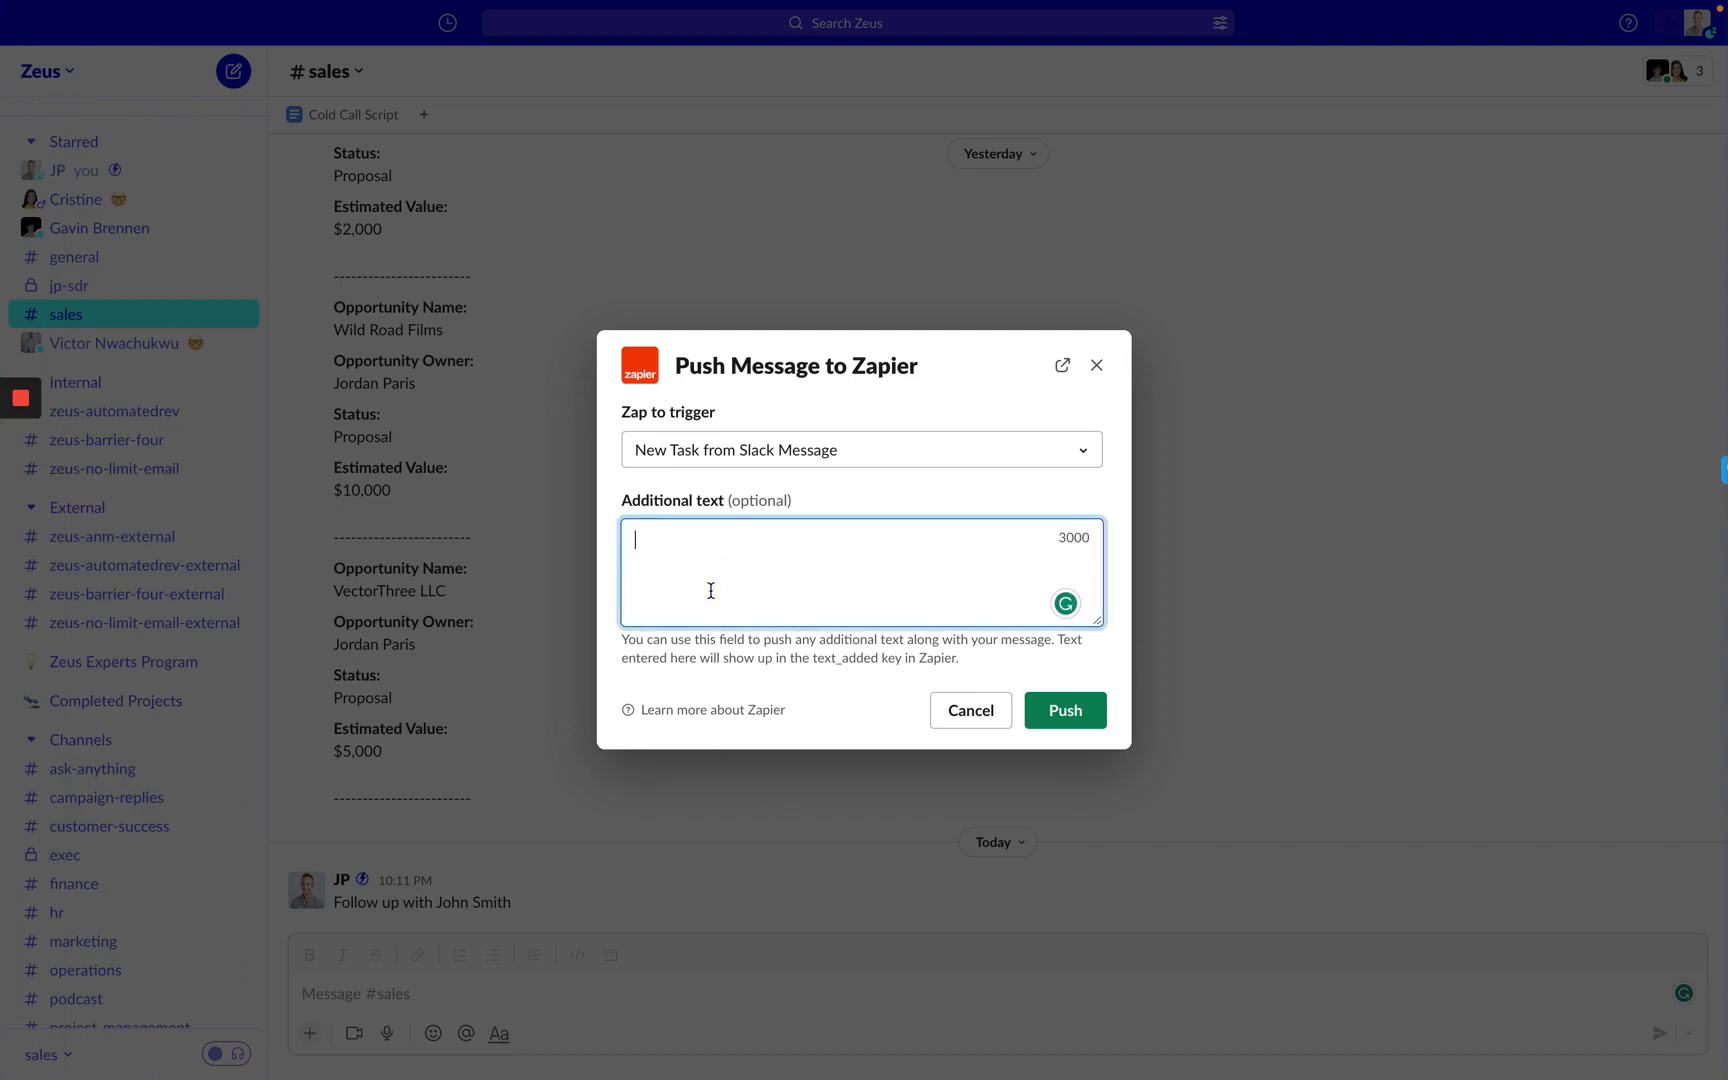
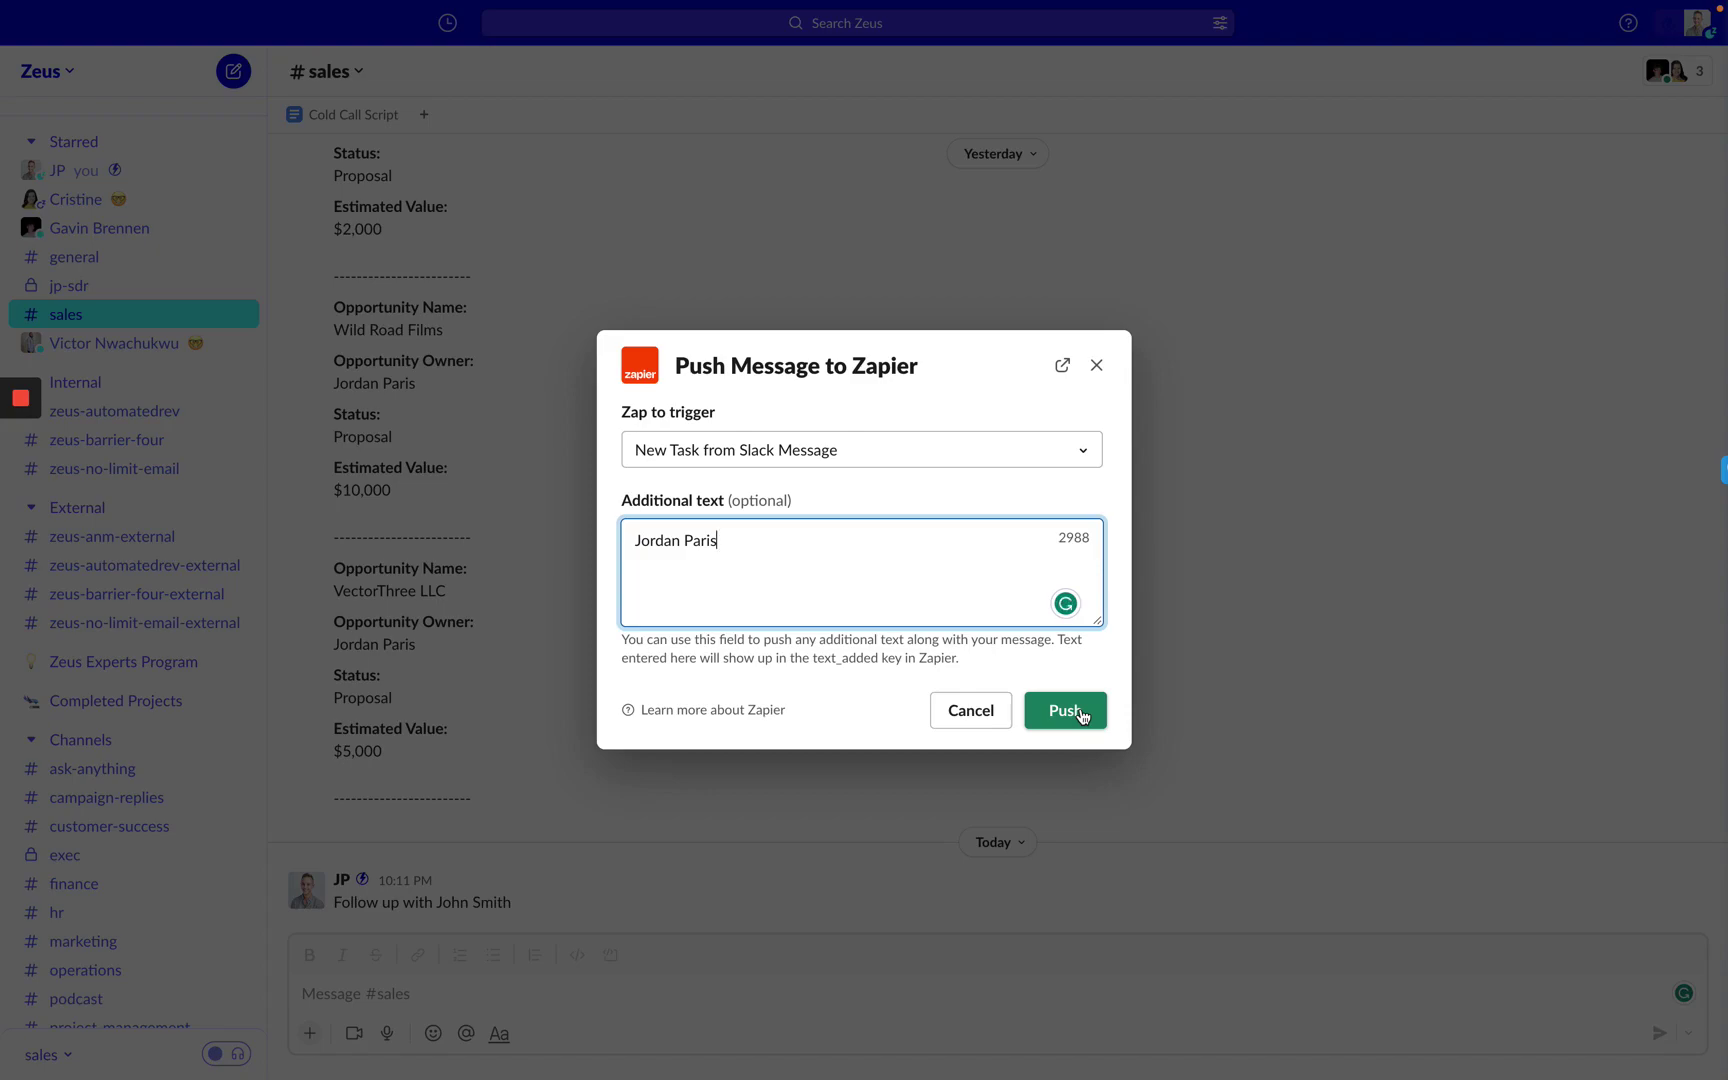
pyautogui.click(1080, 712)
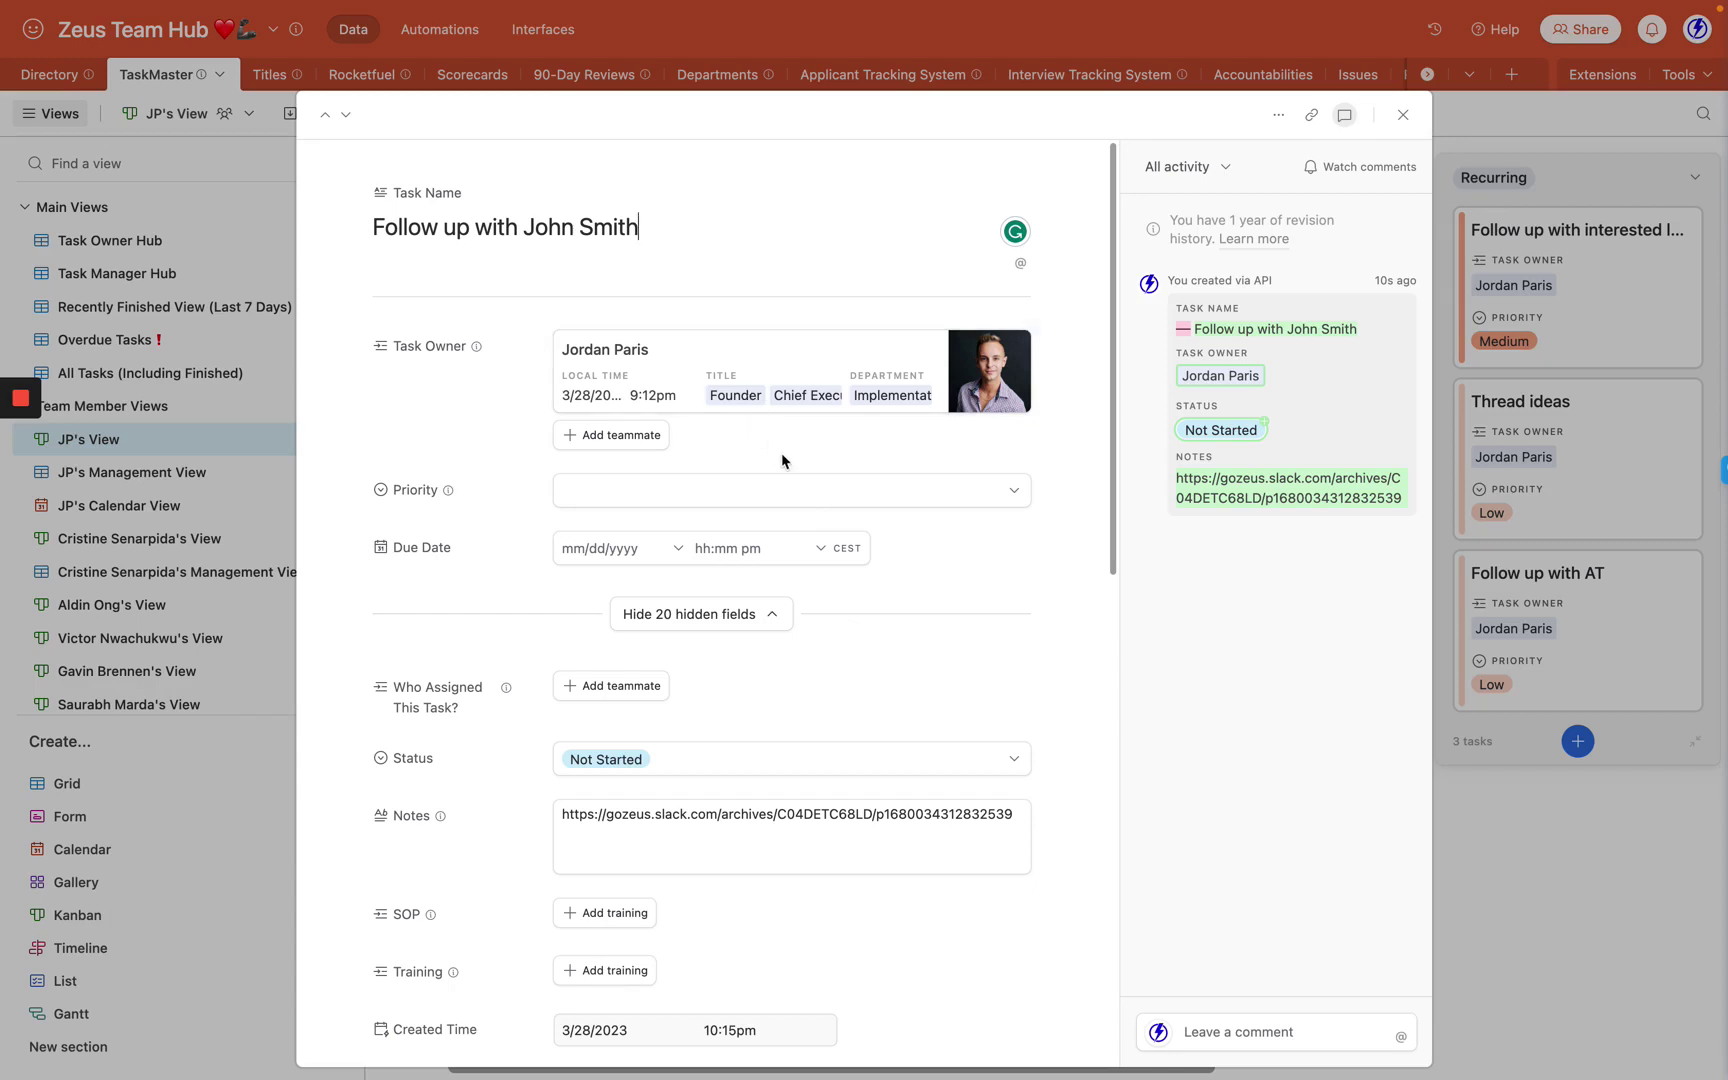
# Verify the Slack message link in the new TaskMaster task's Notes, then return to the SOP form.
pyautogui.click(1012, 818)
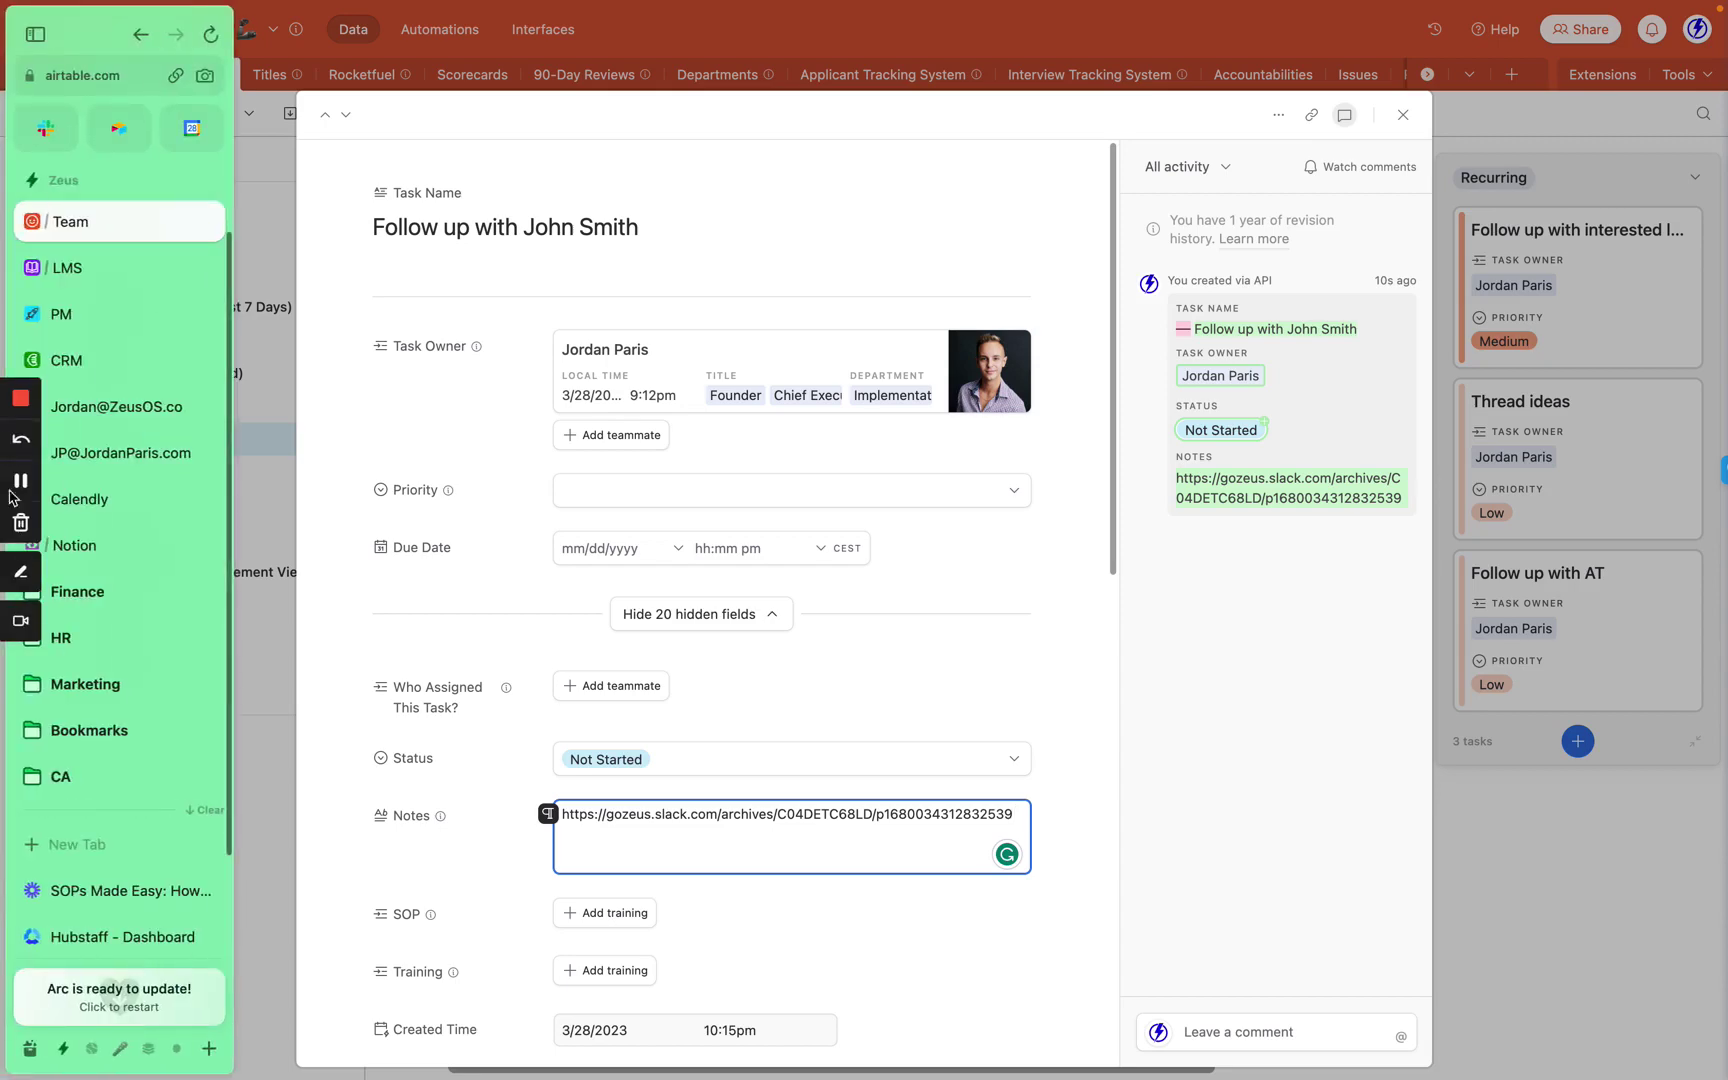
pyautogui.click(85, 269)
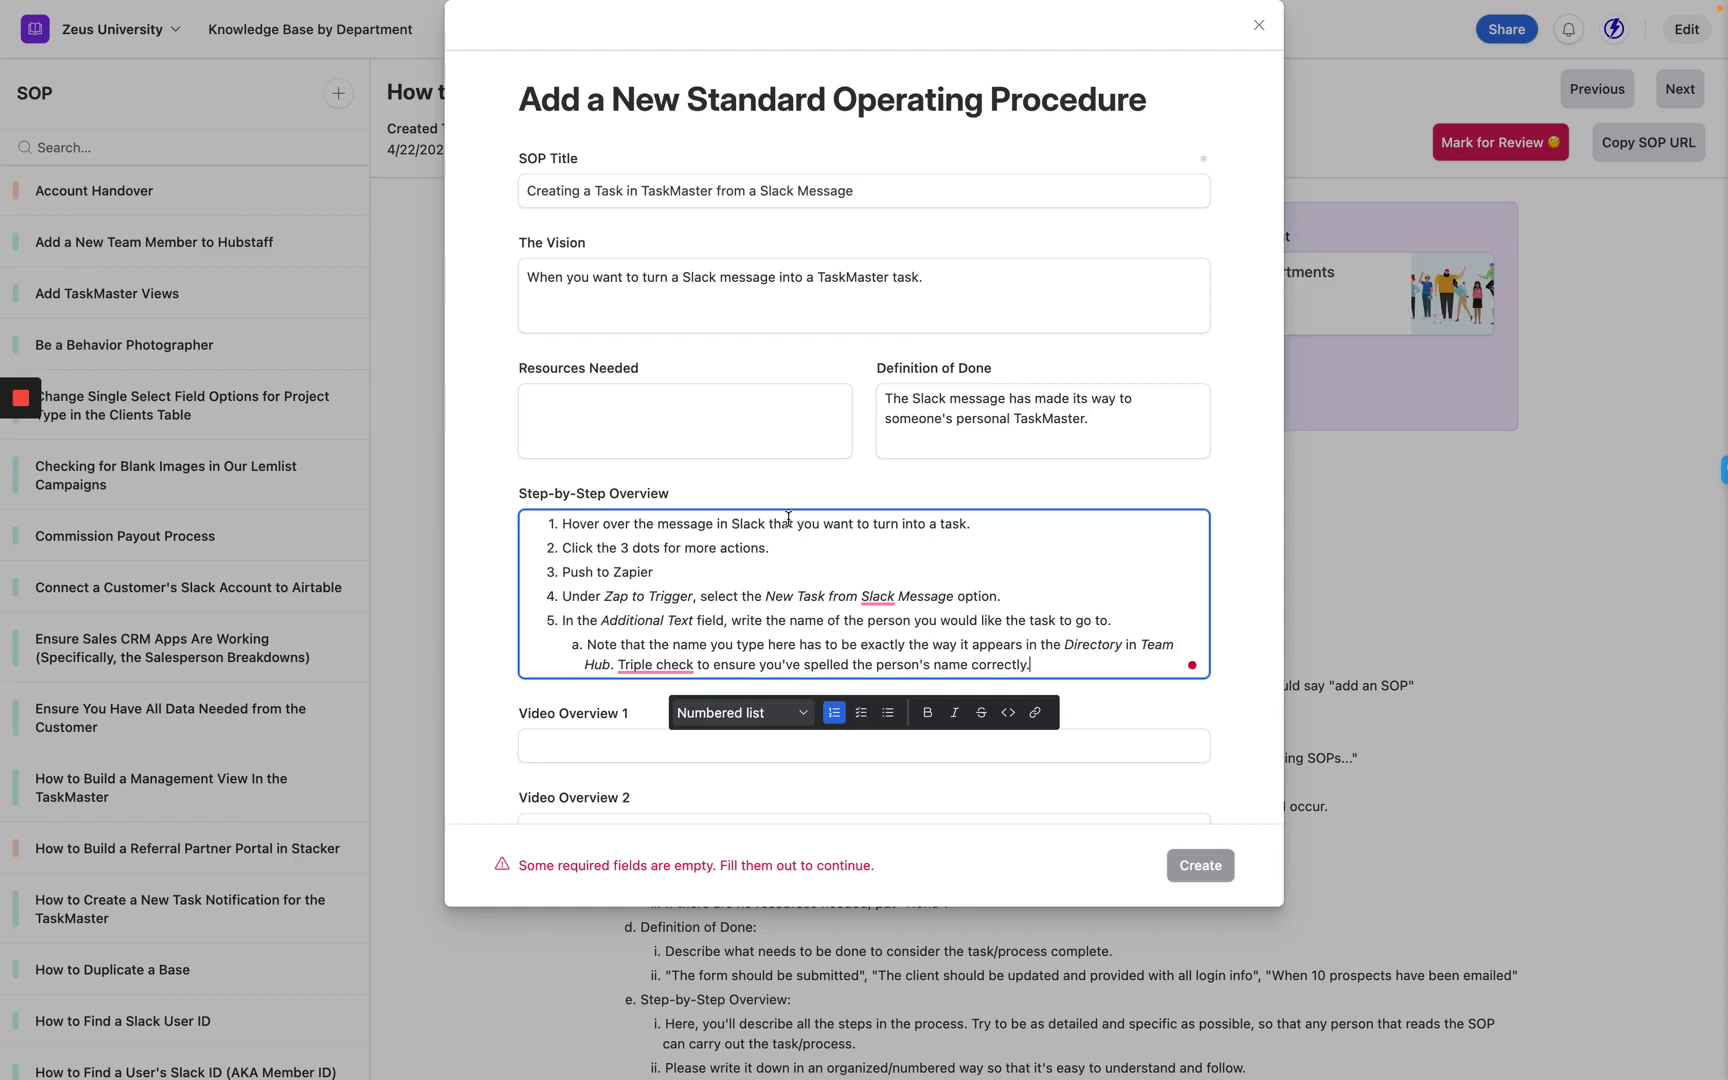
# Click out of the Step-by-Step editor, then back on the overview field.
pyautogui.click(211, 483)
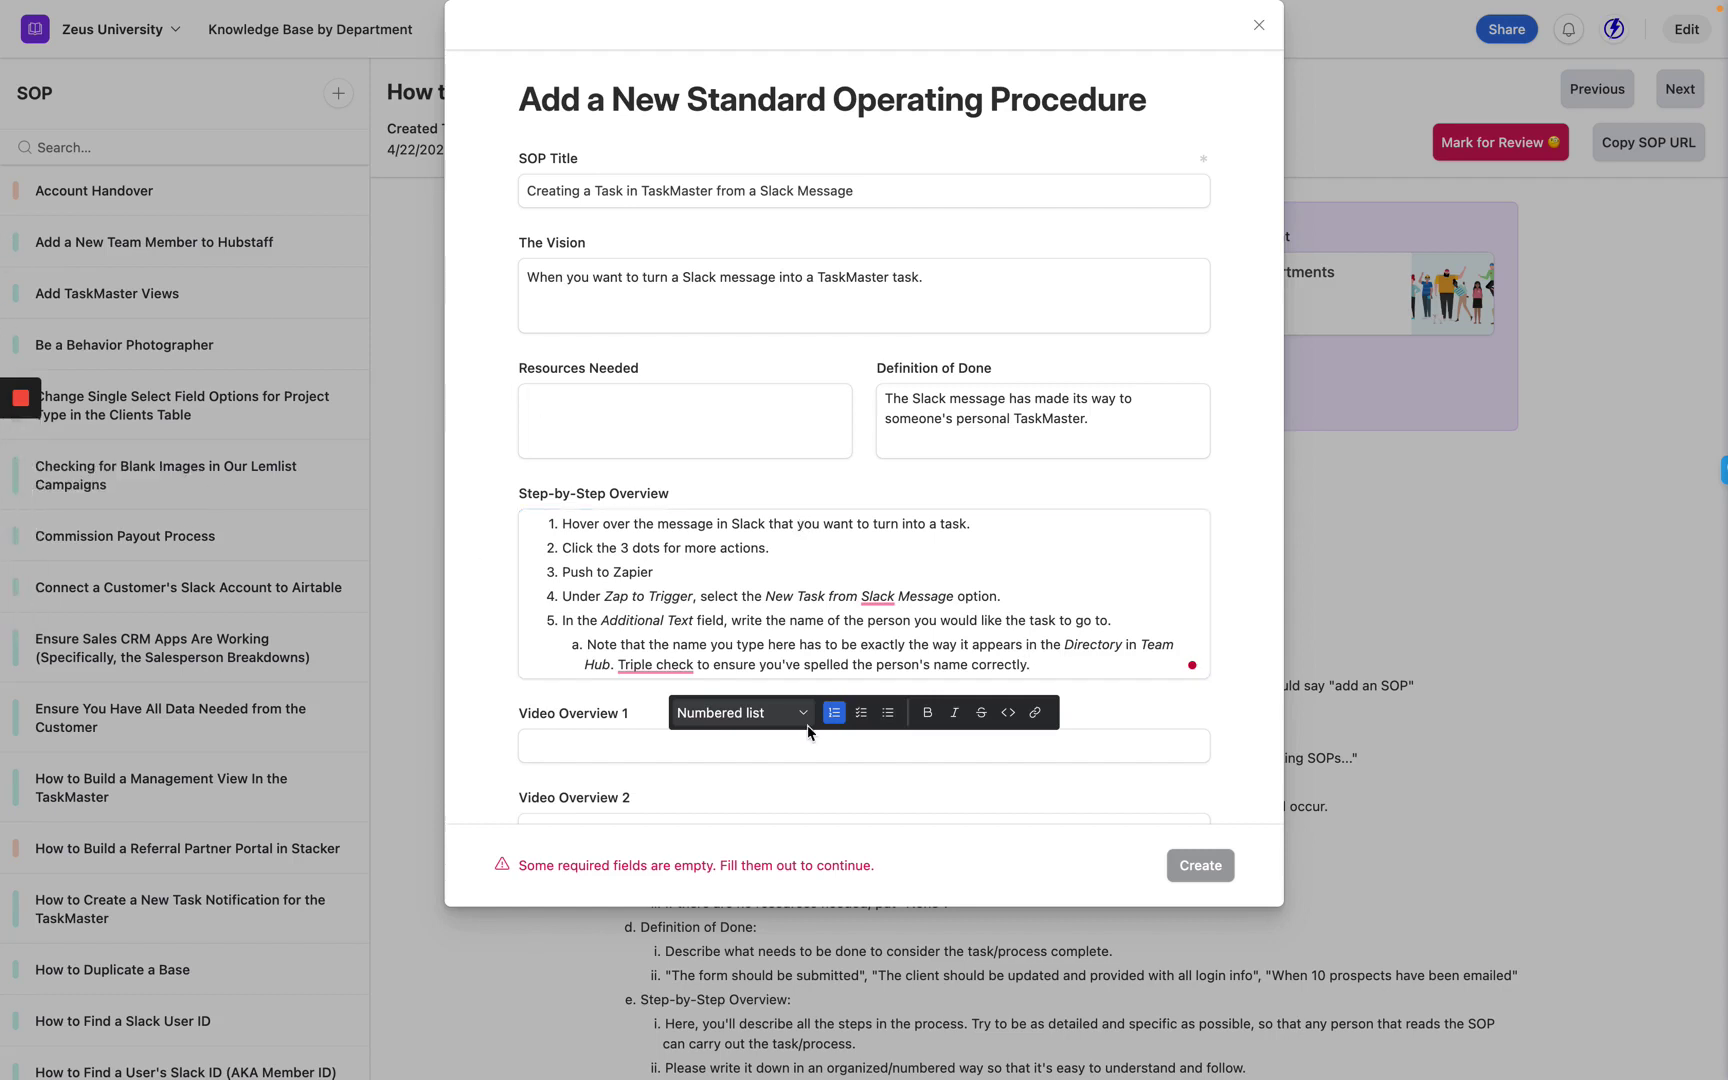
pyautogui.click(1116, 721)
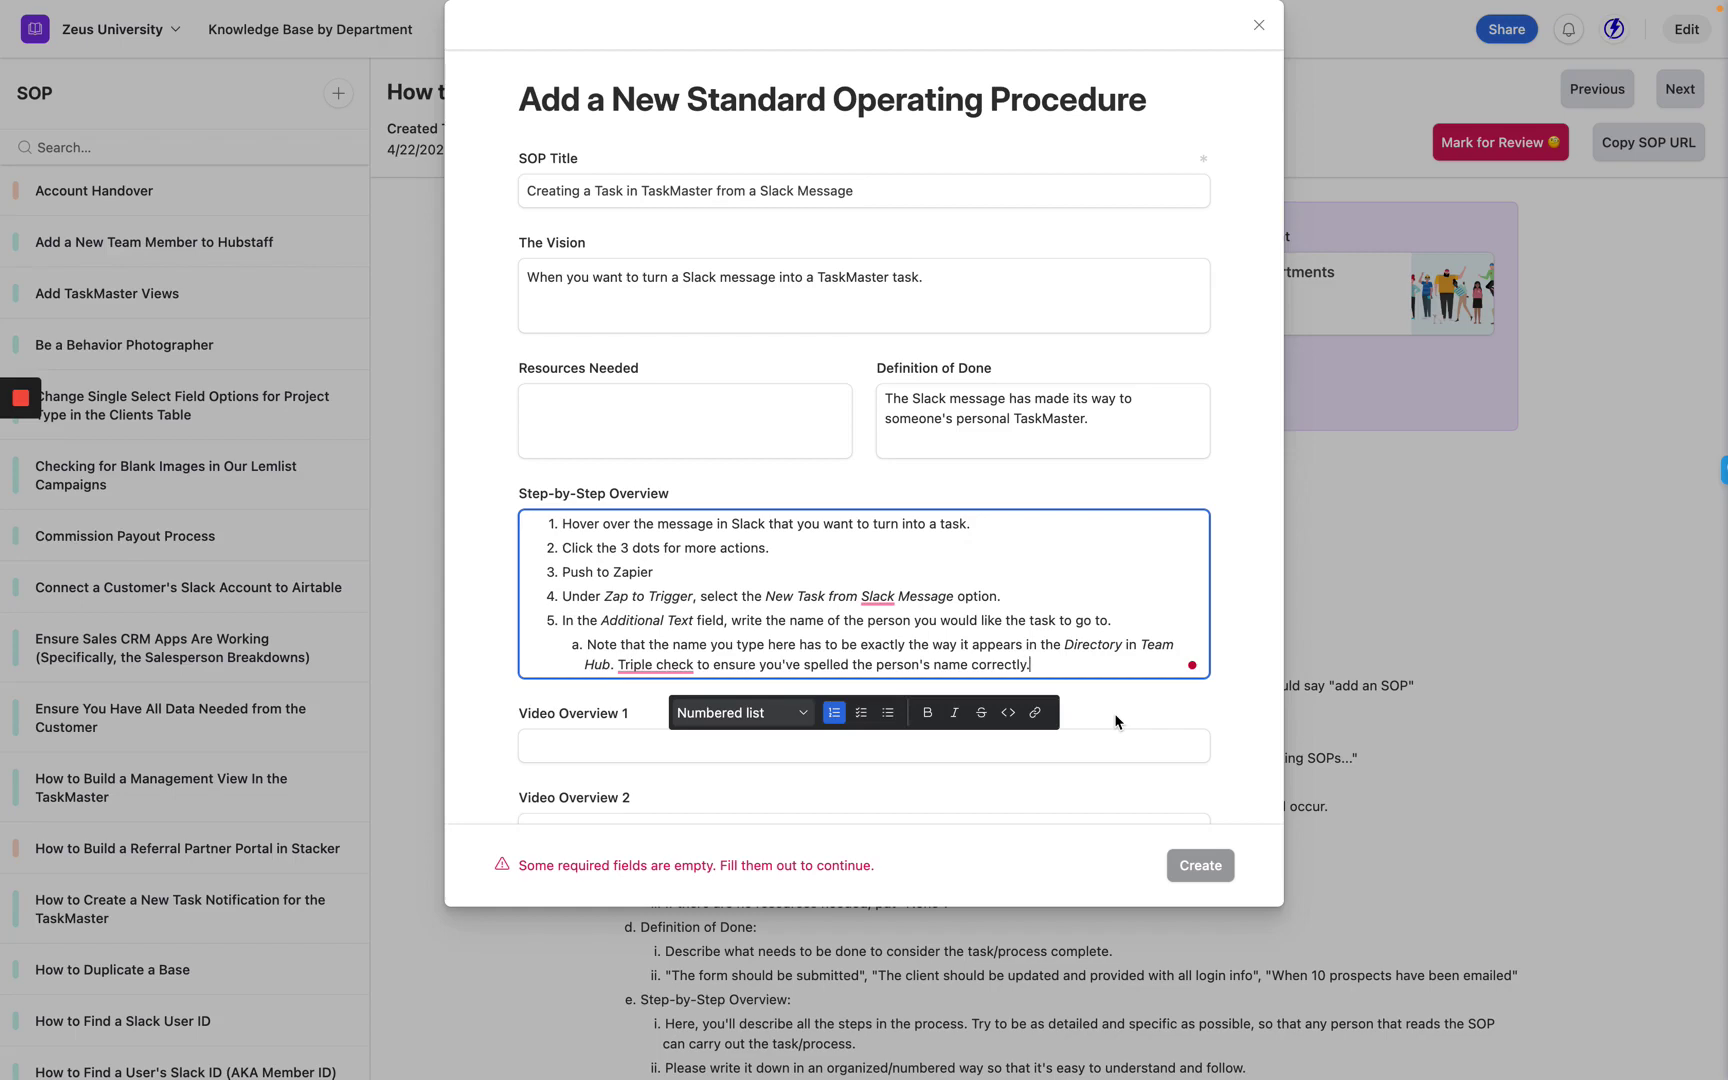
# Assign the SOP to All Departments and set its Business Status to Active.
pyautogui.click(1116, 721)
pyautogui.scroll(-5, 1116, 721)
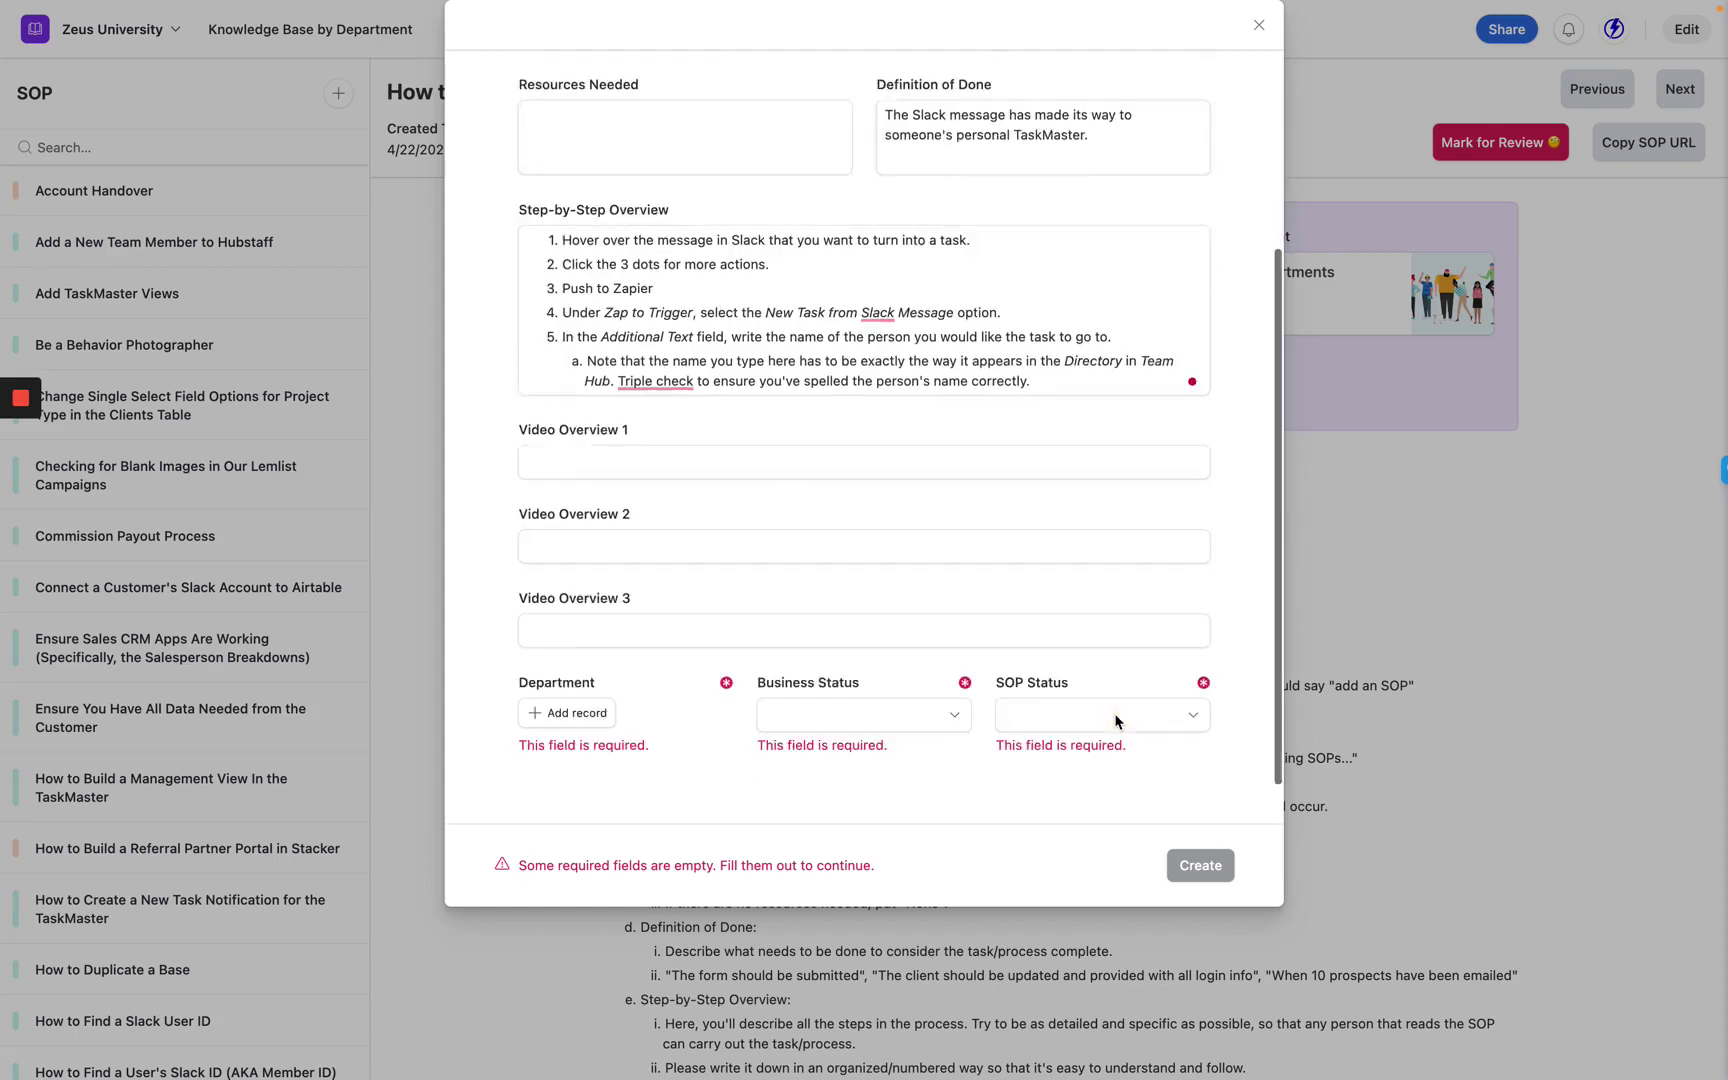
pyautogui.click(566, 669)
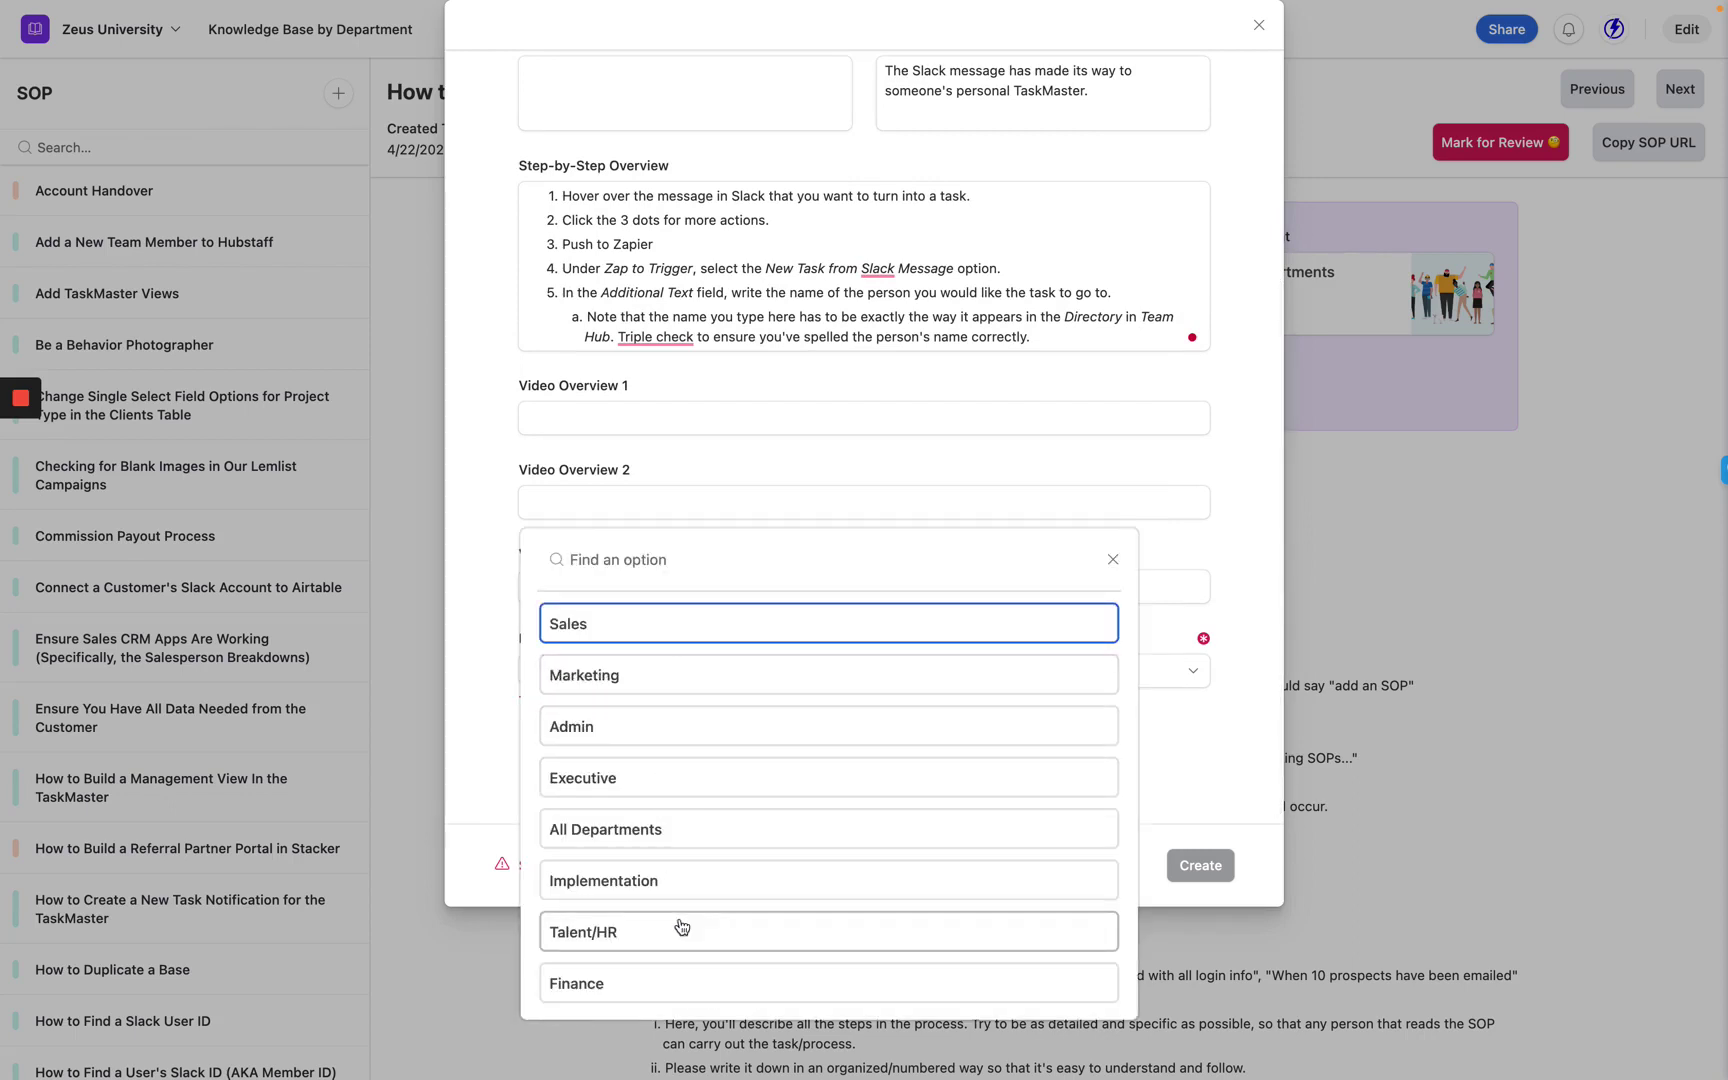
pyautogui.click(600, 836)
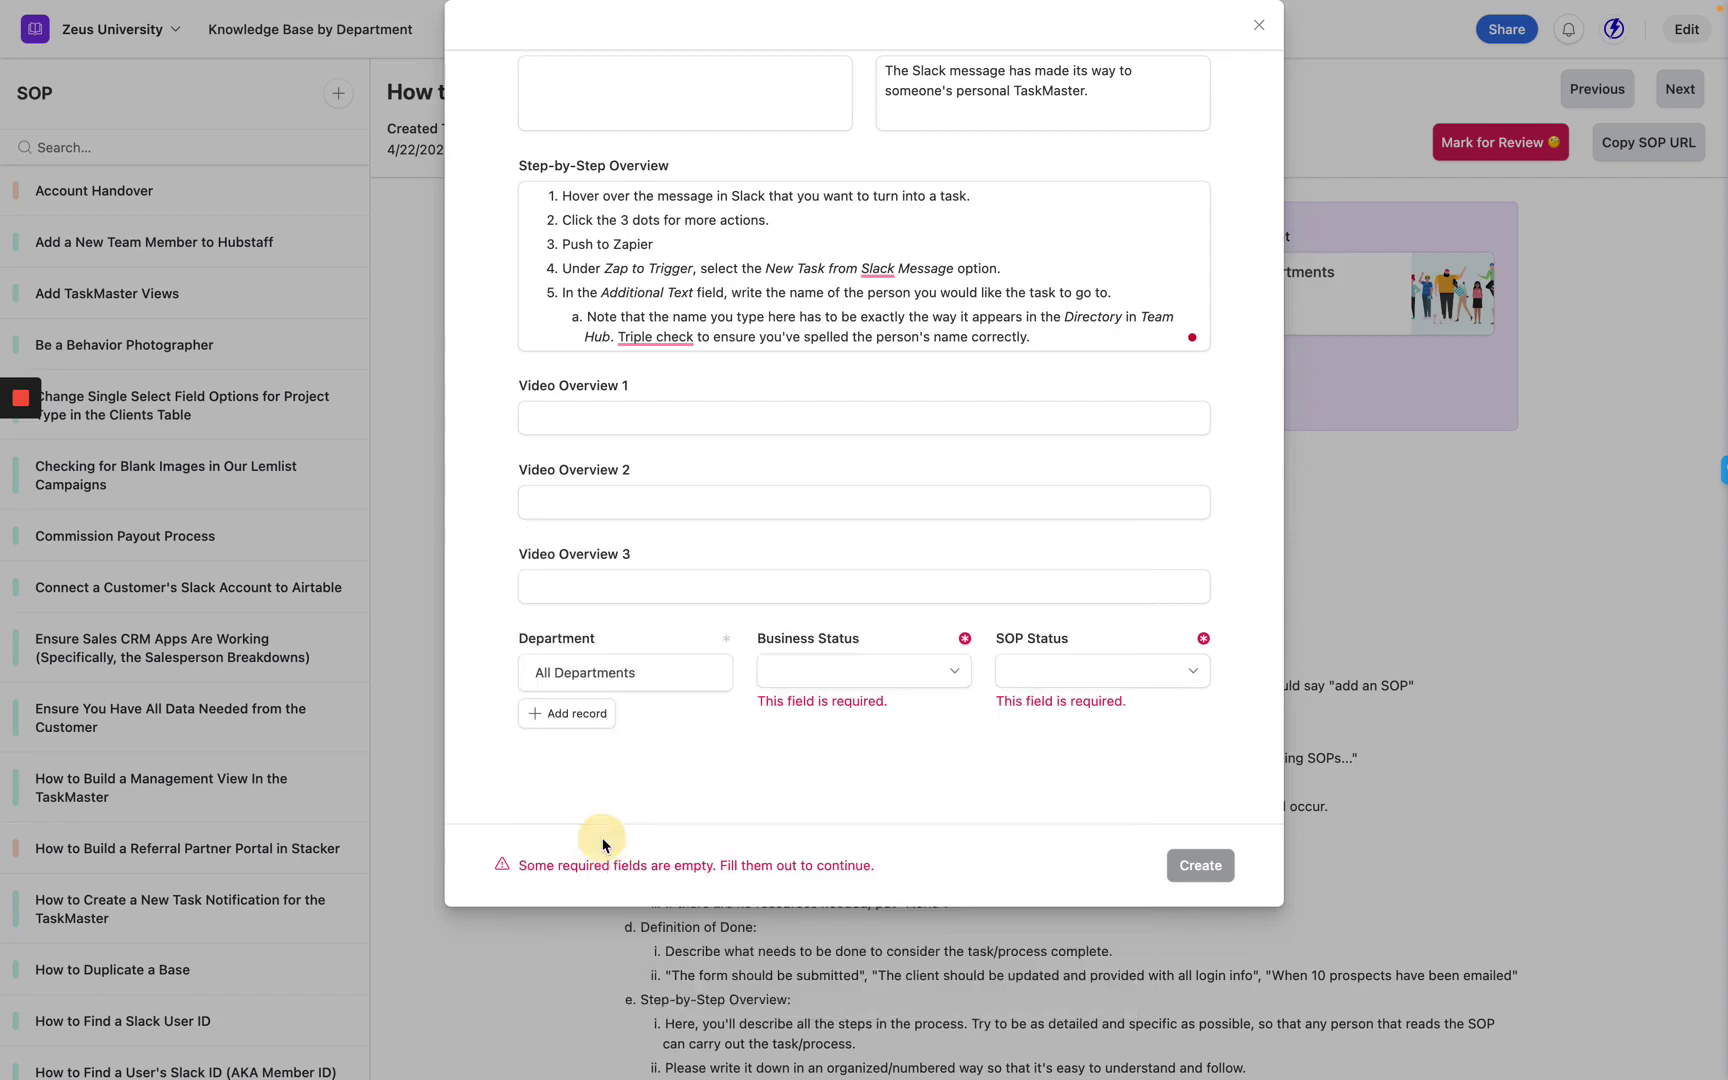
pyautogui.click(872, 684)
pyautogui.click(859, 800)
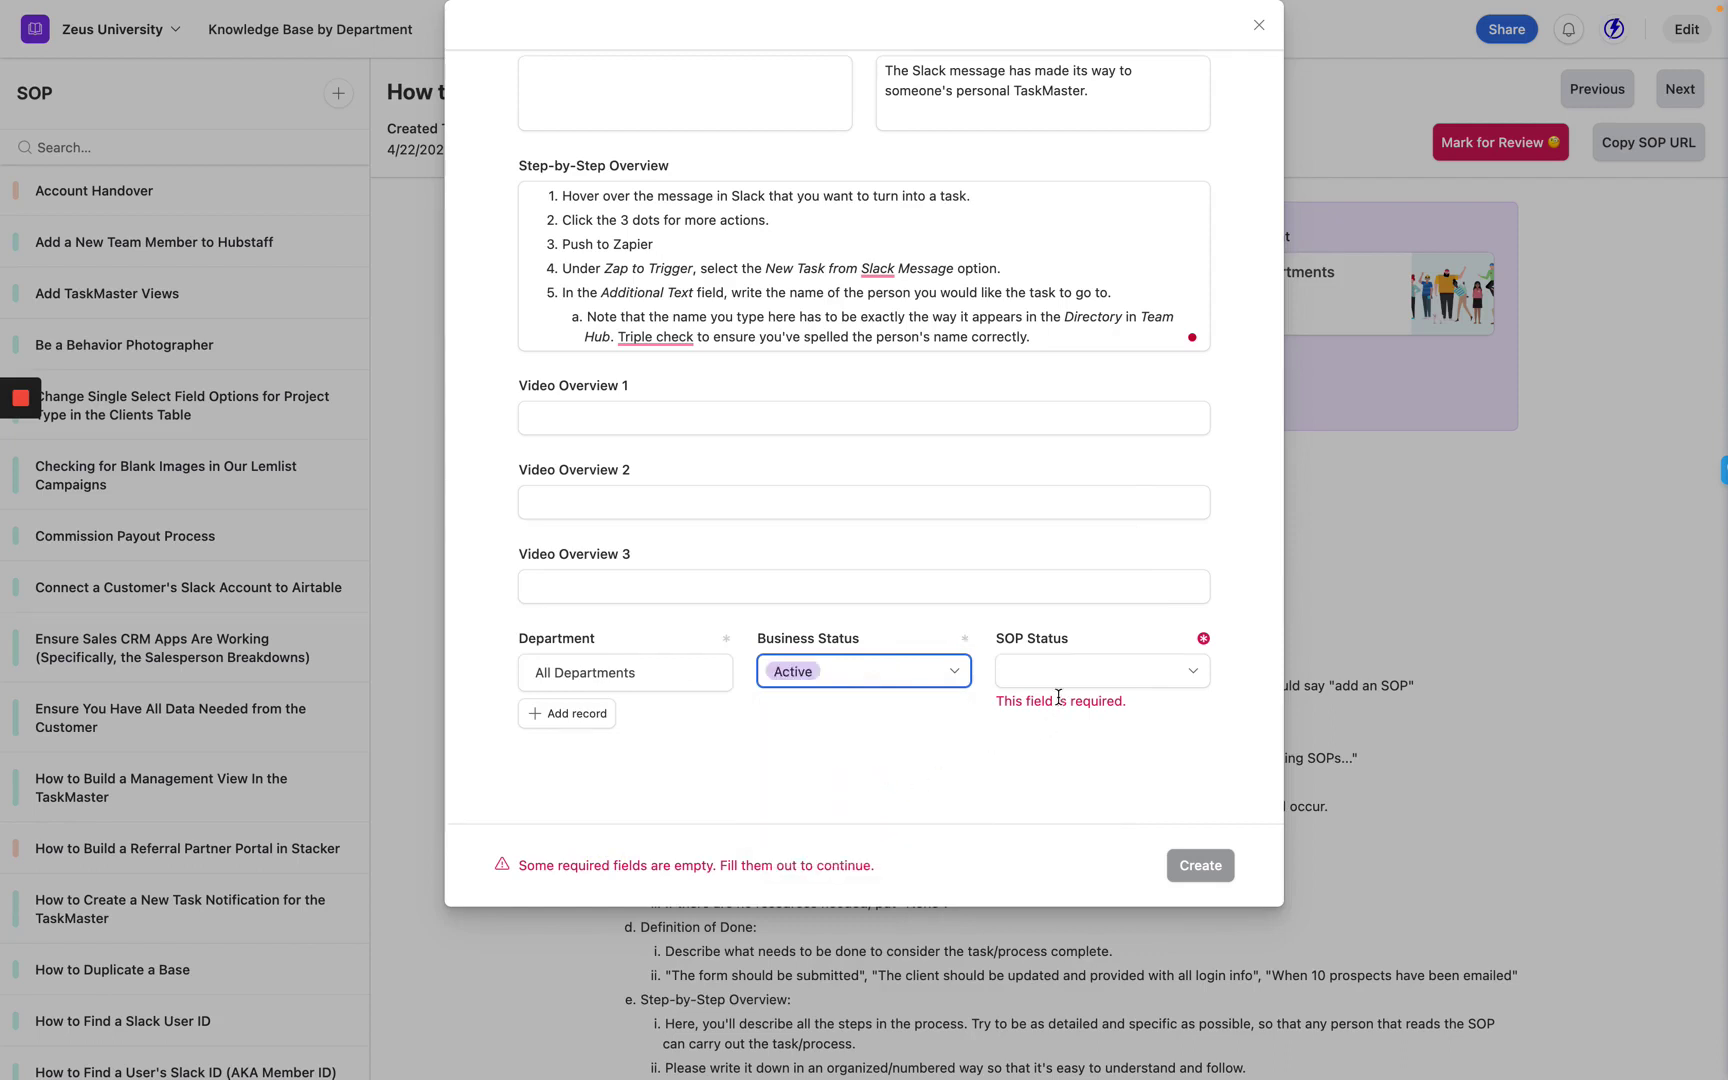
# Set the SOP Status to Completed and create the new SOP record.
pyautogui.click(925, 682)
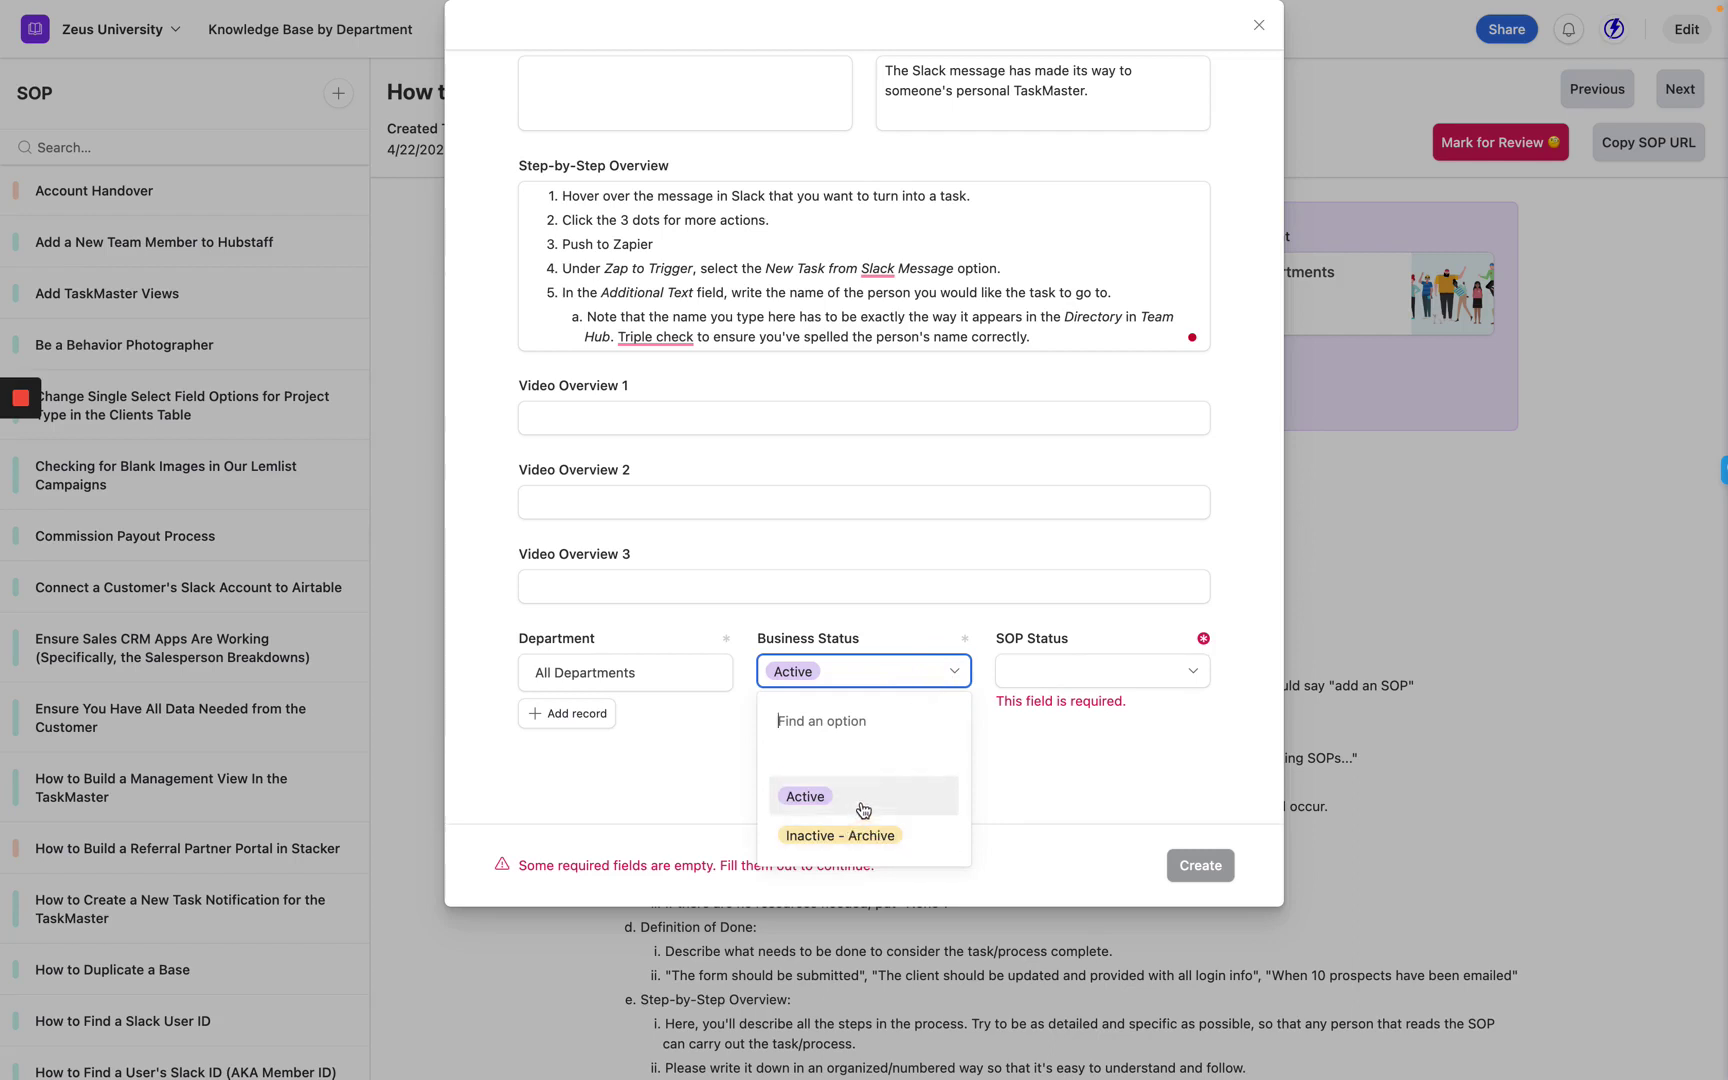
pyautogui.click(815, 800)
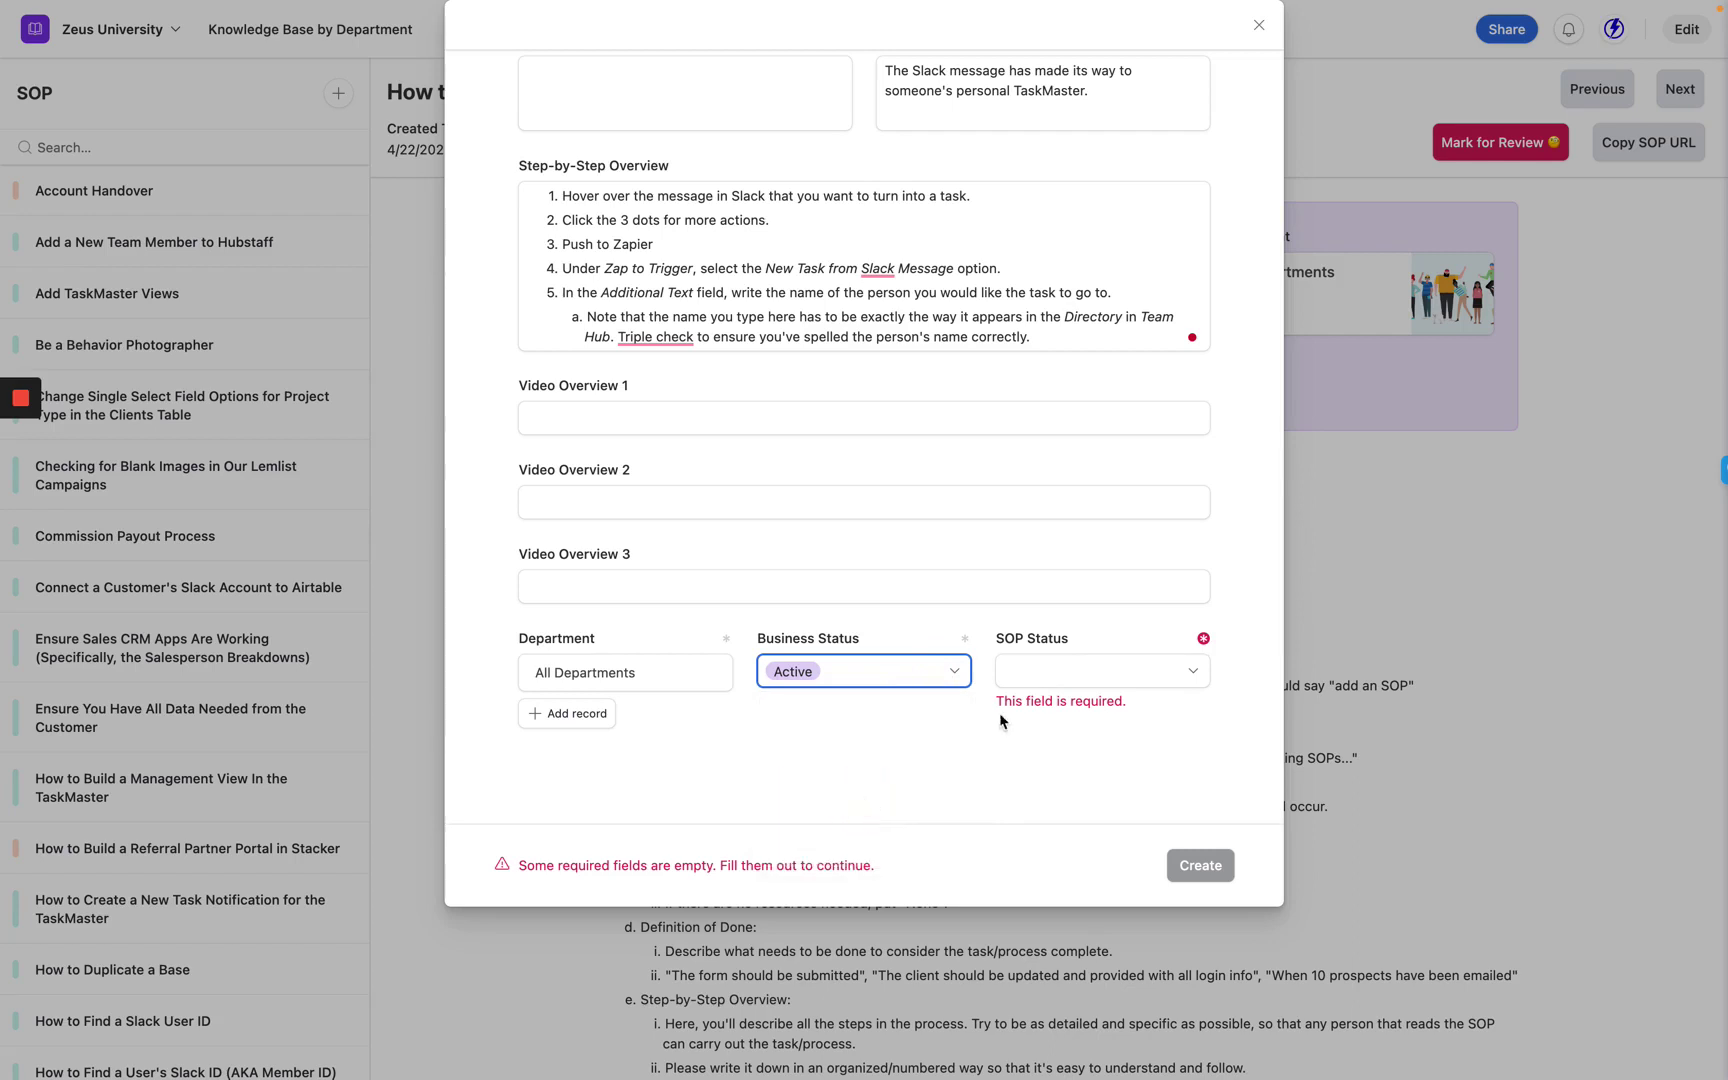
pyautogui.click(1053, 689)
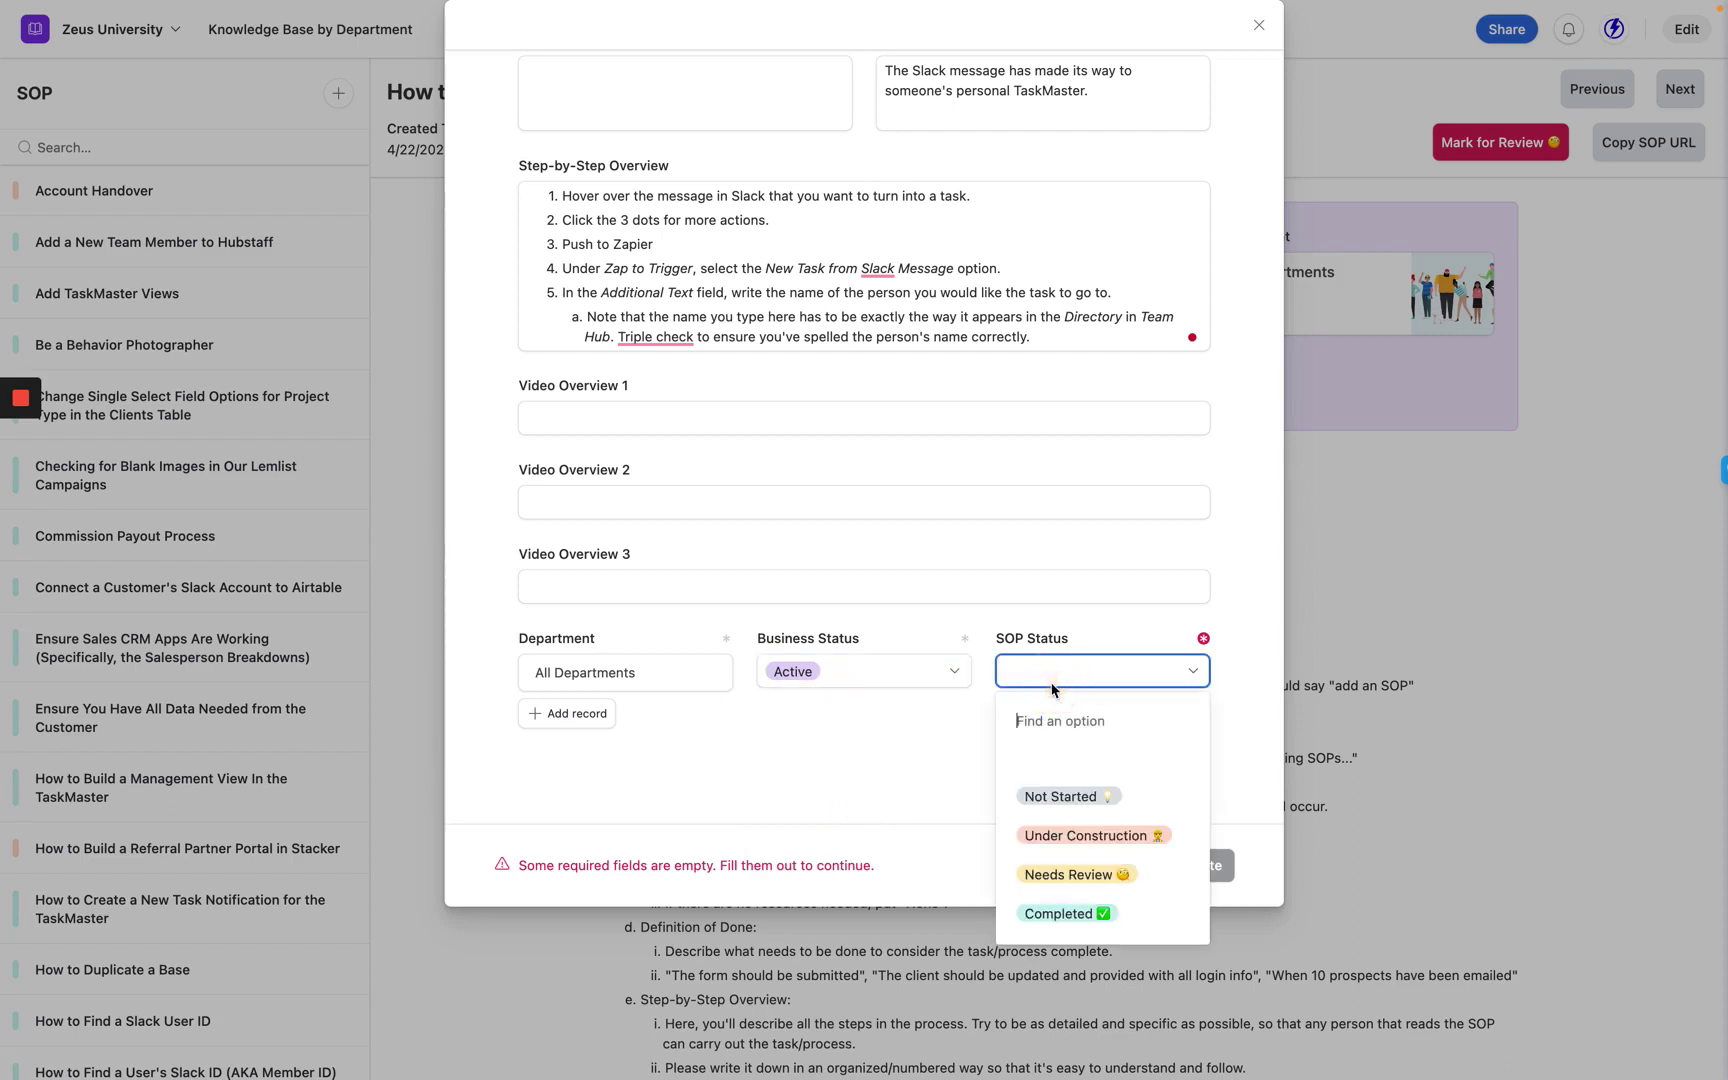
pyautogui.click(1117, 920)
pyautogui.click(1205, 872)
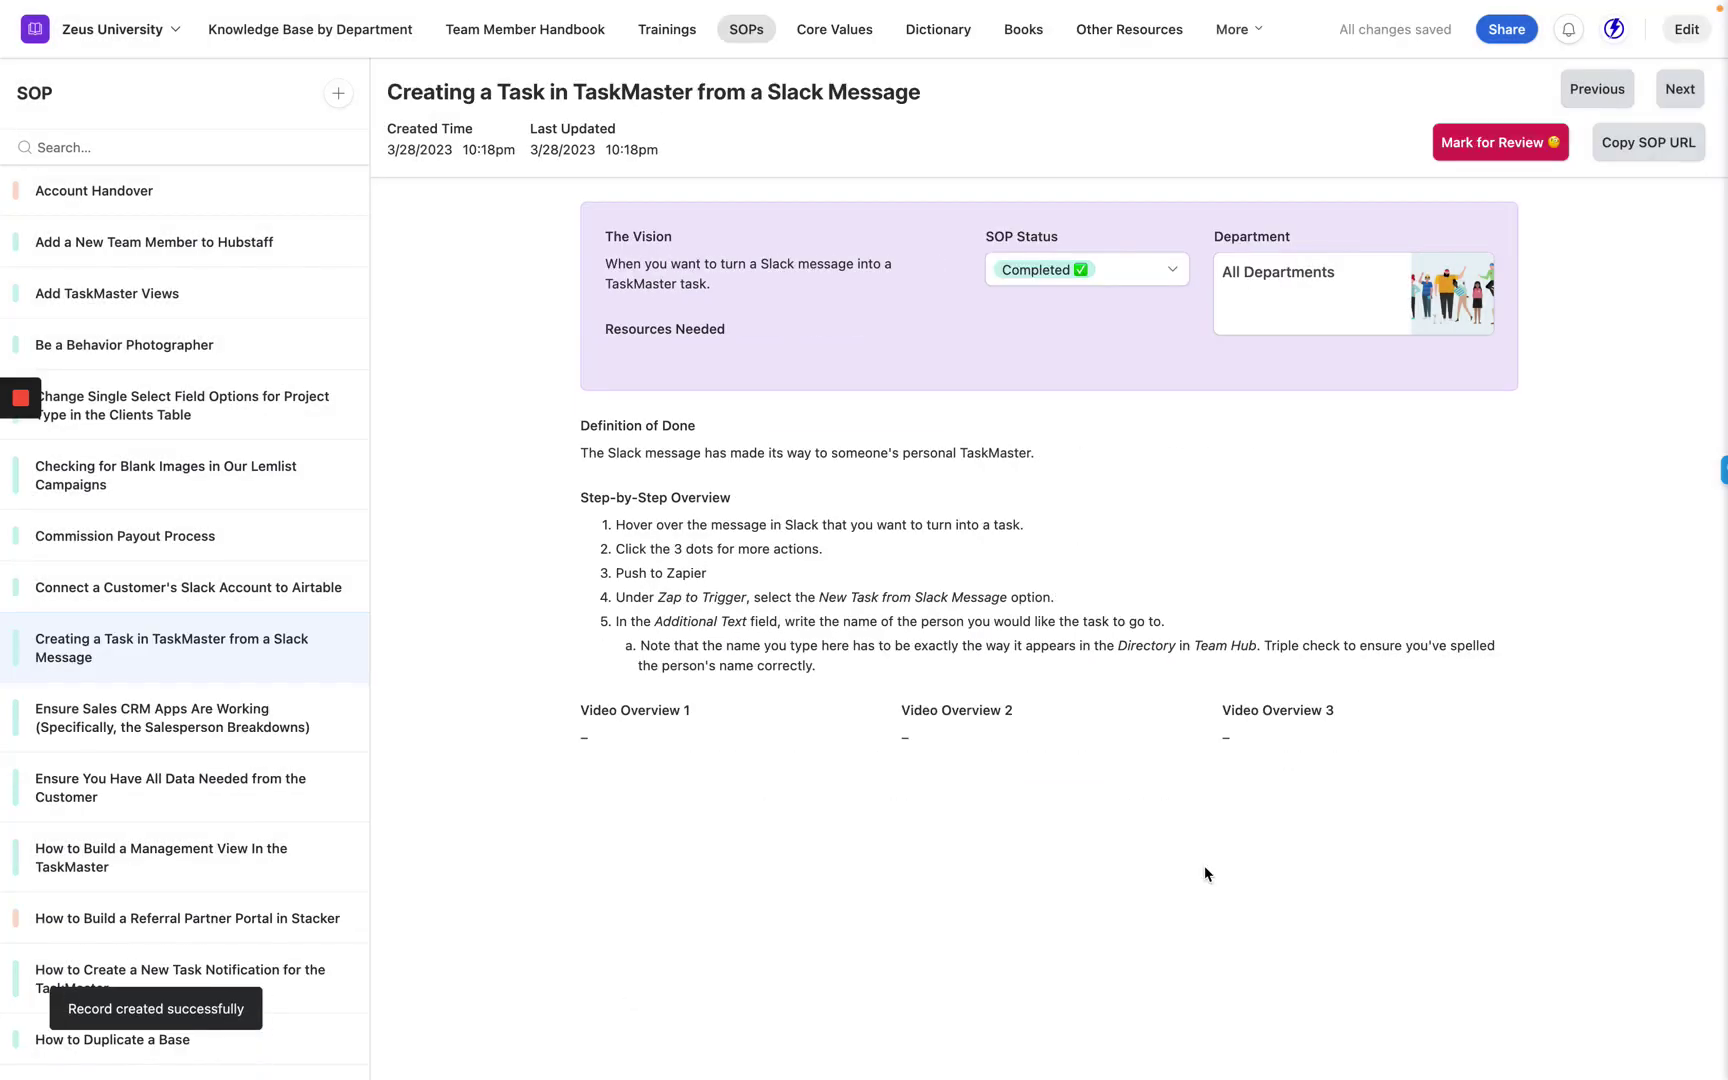